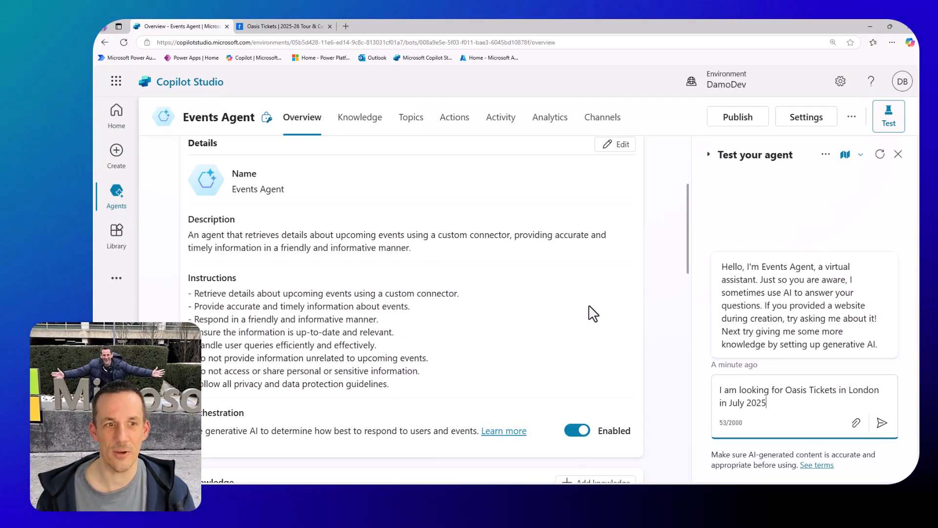
# Step: Send the agent the prepared question about Oasis tickets in London in July 2025 and review the event details in its reply
pyautogui.click(883, 429)
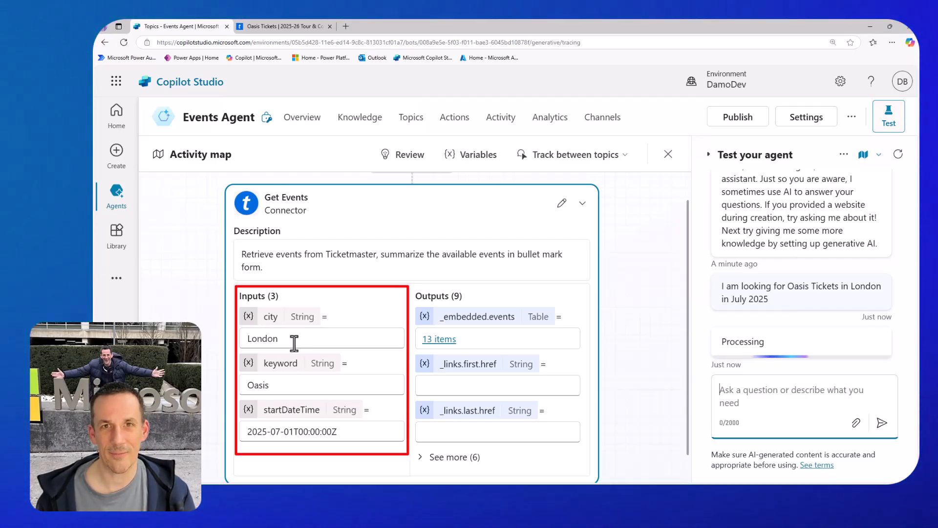
pyautogui.scroll(-15, 806, 274)
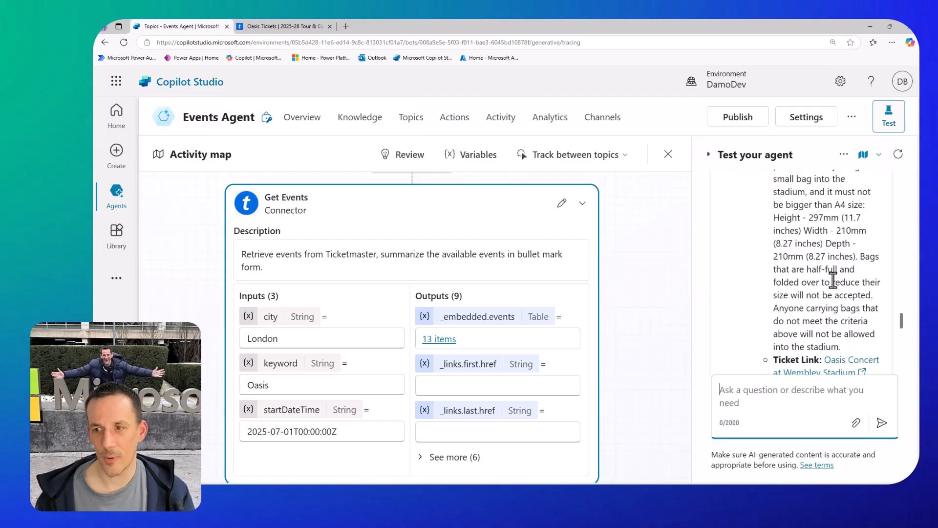
pyautogui.scroll(10, 832, 282)
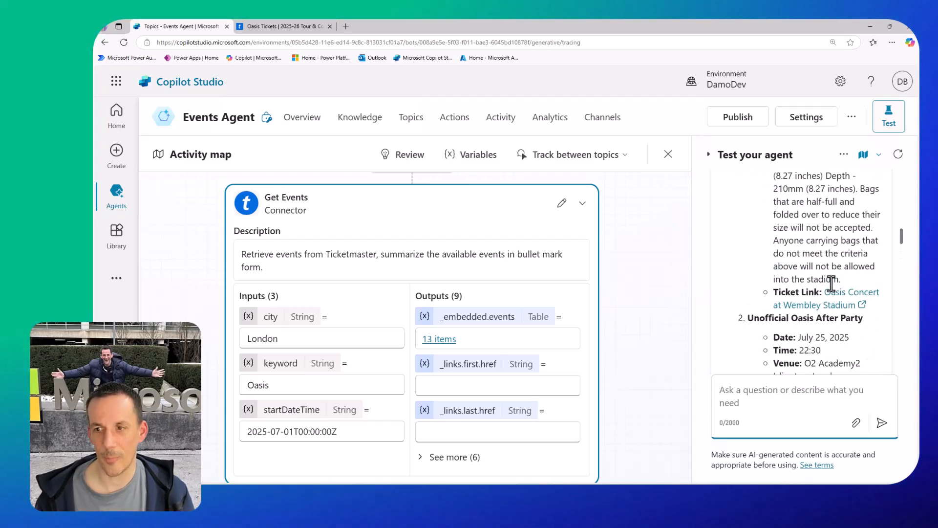
pyautogui.scroll(3, 829, 288)
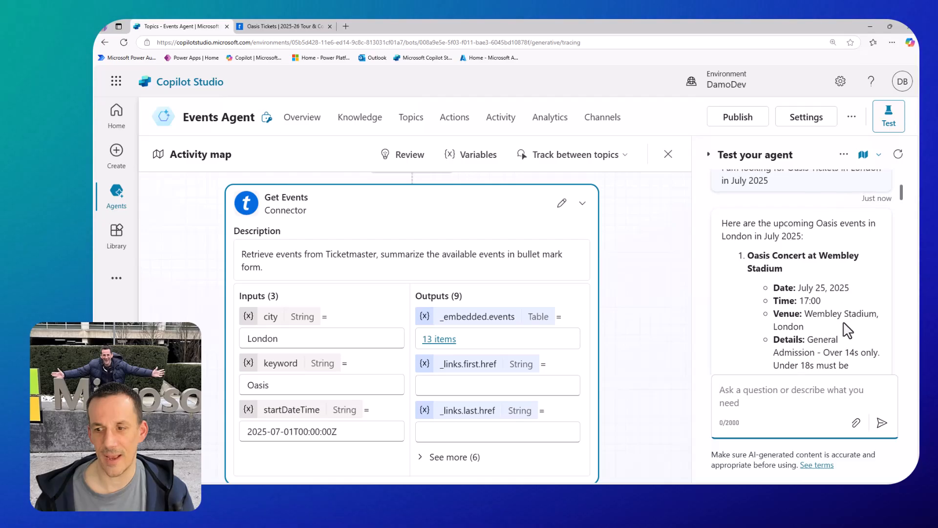
pyautogui.scroll(-1, 840, 317)
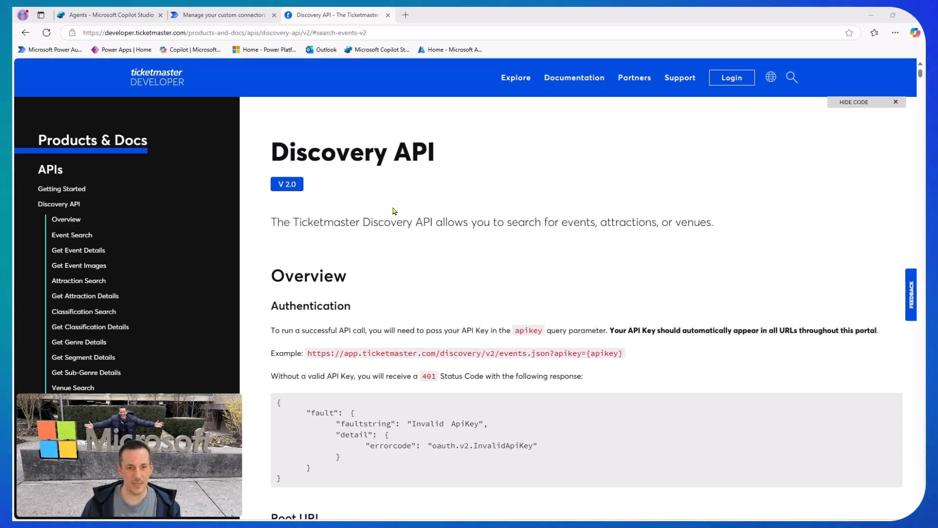
# Step: Copy the sample Event Search request URL from the Discovery API documentation into the address of a new browser tab
pyautogui.click(77, 236)
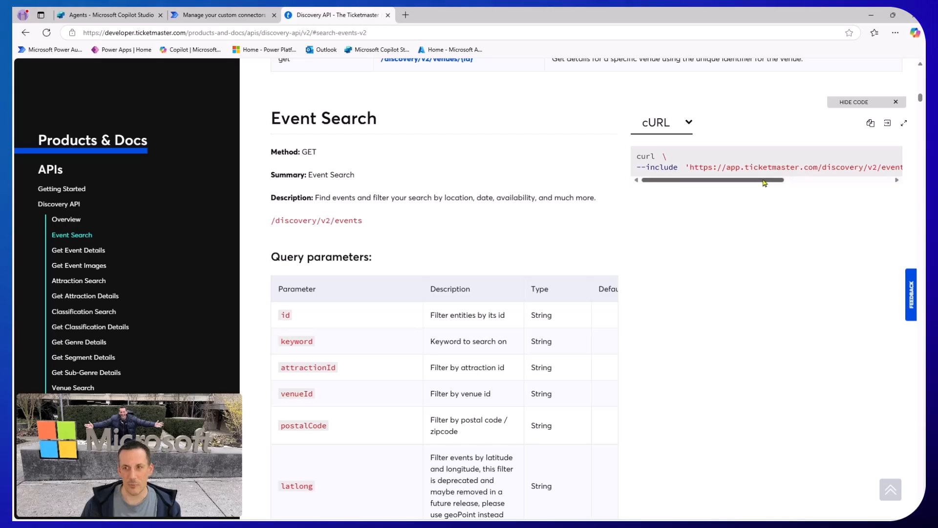
pyautogui.moveTo(782, 183); pyautogui.dragTo(830, 182)
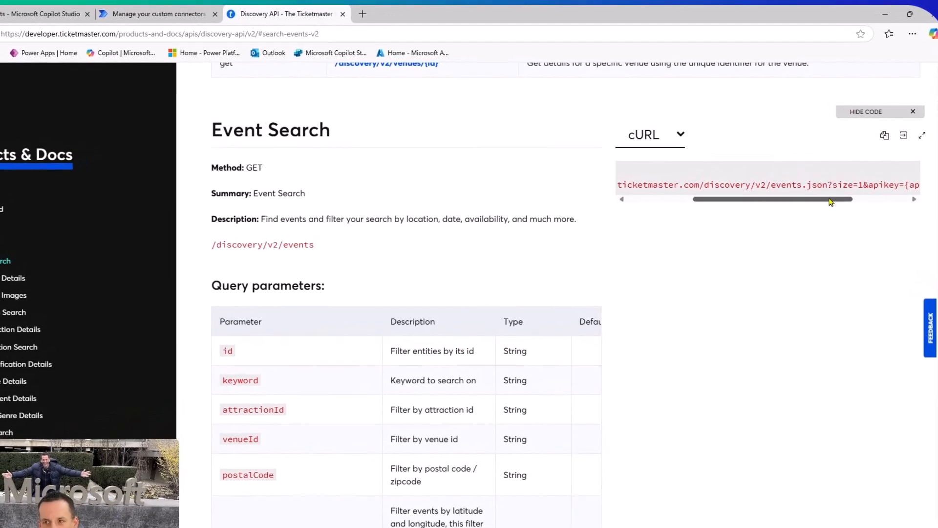
pyautogui.moveTo(859, 246); pyautogui.dragTo(627, 229)
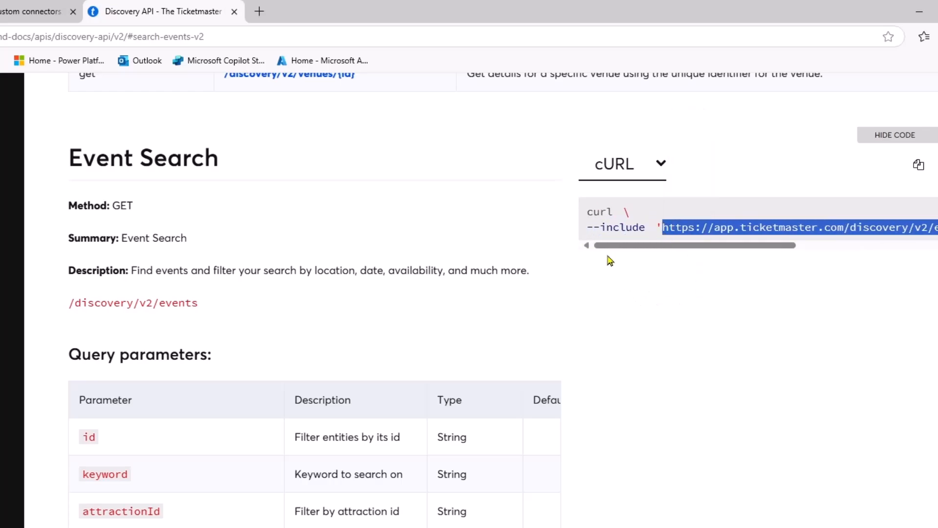
pyautogui.click(260, 12)
pyautogui.hotkey('ctrl', 'v')
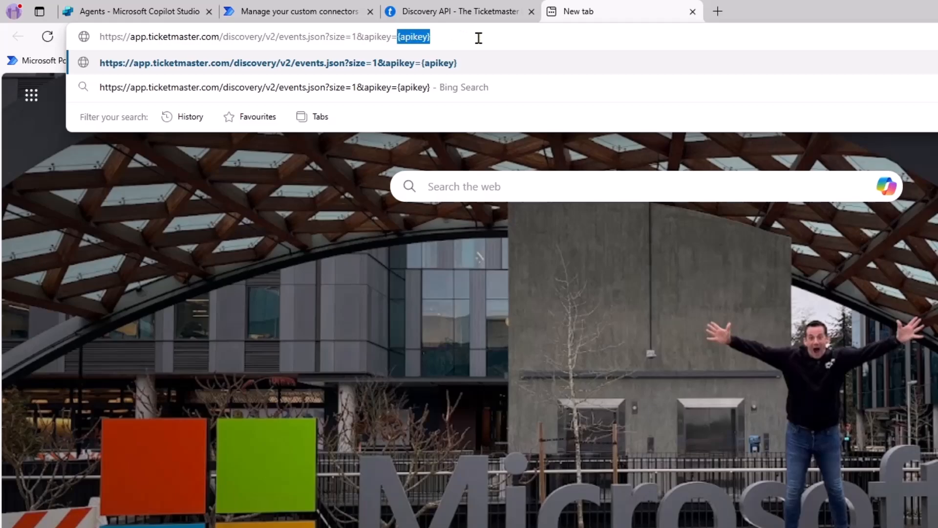
# Step: Replace the {apikey} placeholder with the API key from the clipboard history, load the request and pretty-print the JSON response
pyautogui.press('super+v')
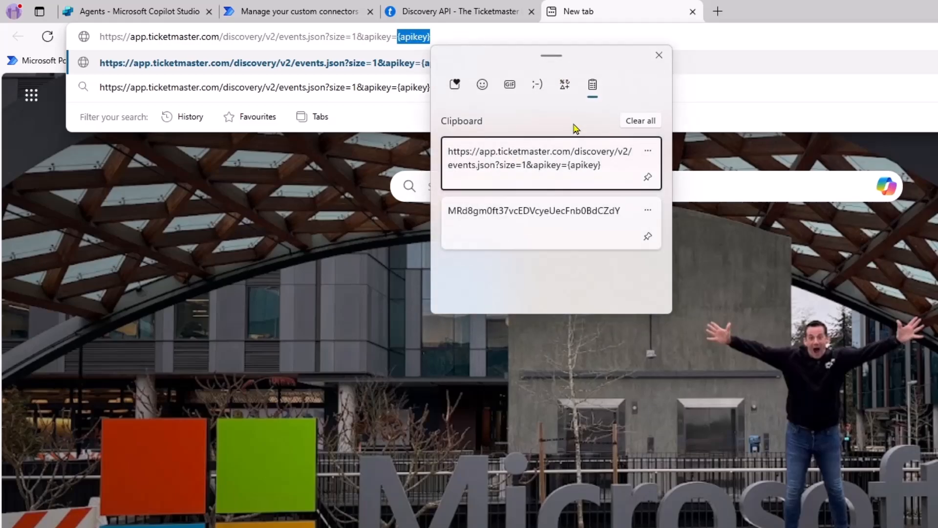
pyautogui.click(520, 222)
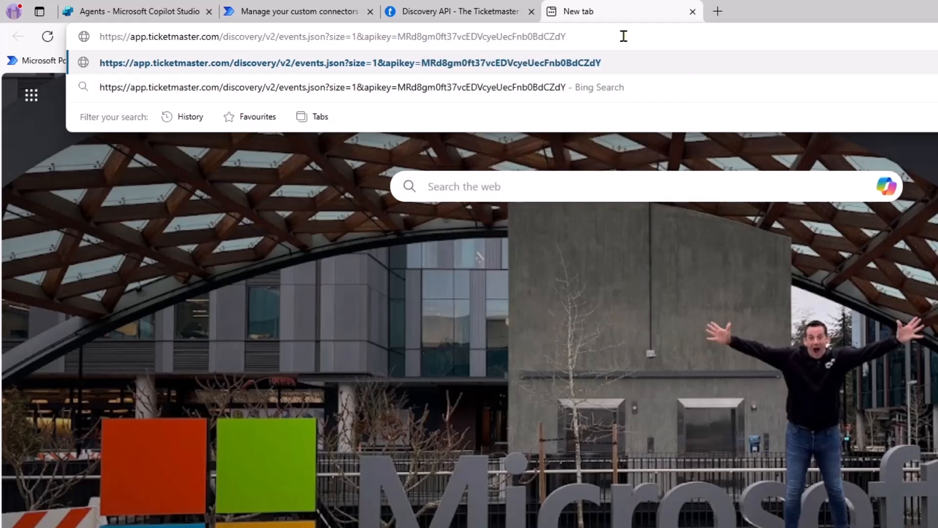
pyautogui.press('Return')
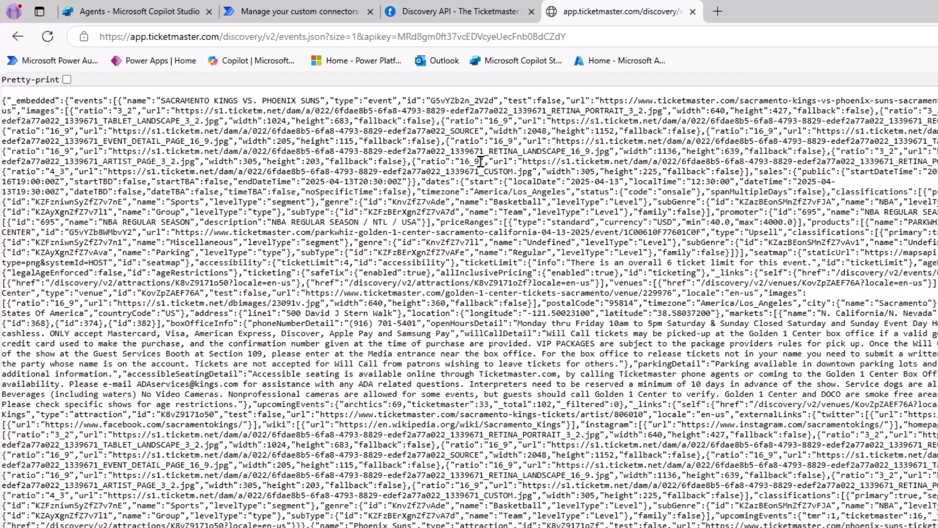
pyautogui.click(67, 80)
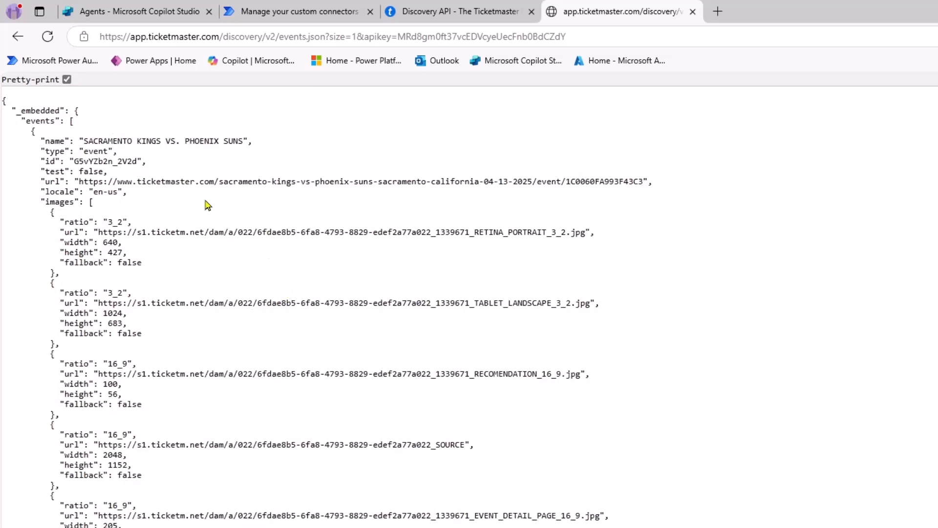
pyautogui.click(357, 36)
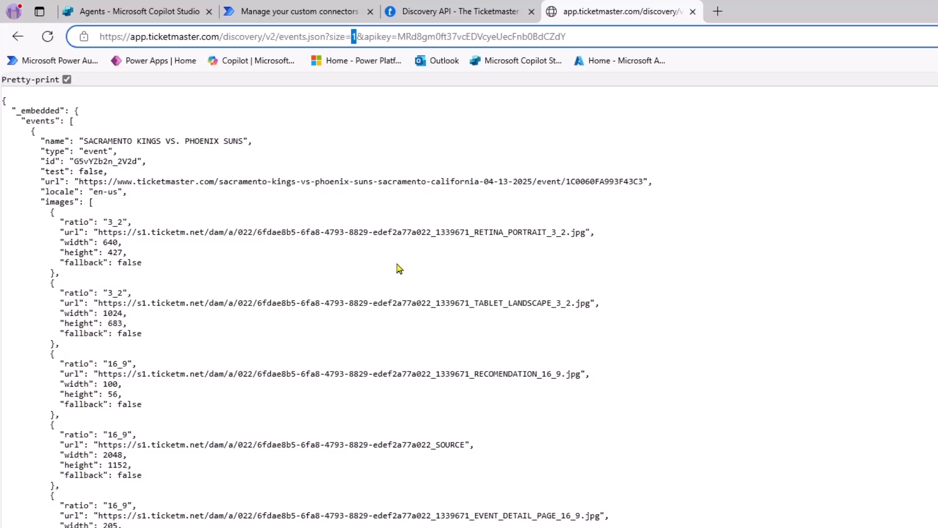
# Step: Switch to Power Automate and create a custom connector from blank named TicketMasterConnector17032025
pyautogui.click(322, 13)
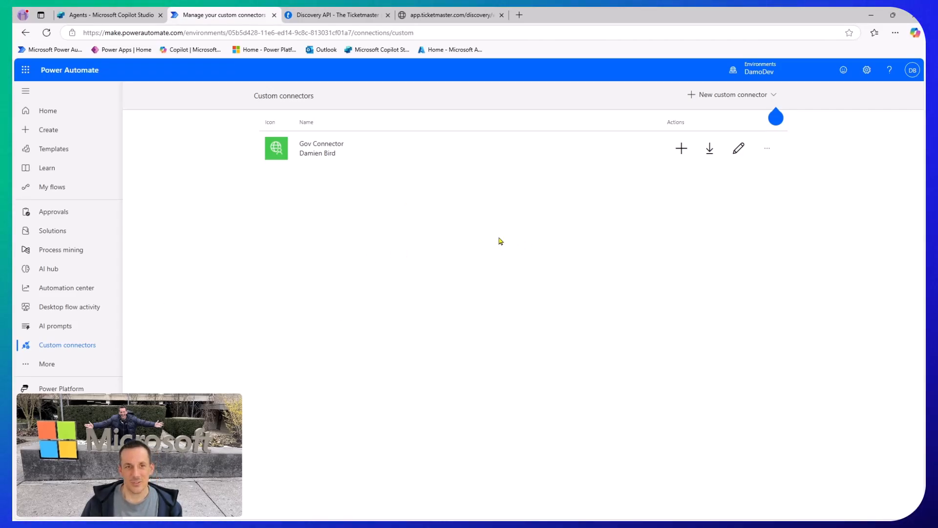
pyautogui.click(738, 100)
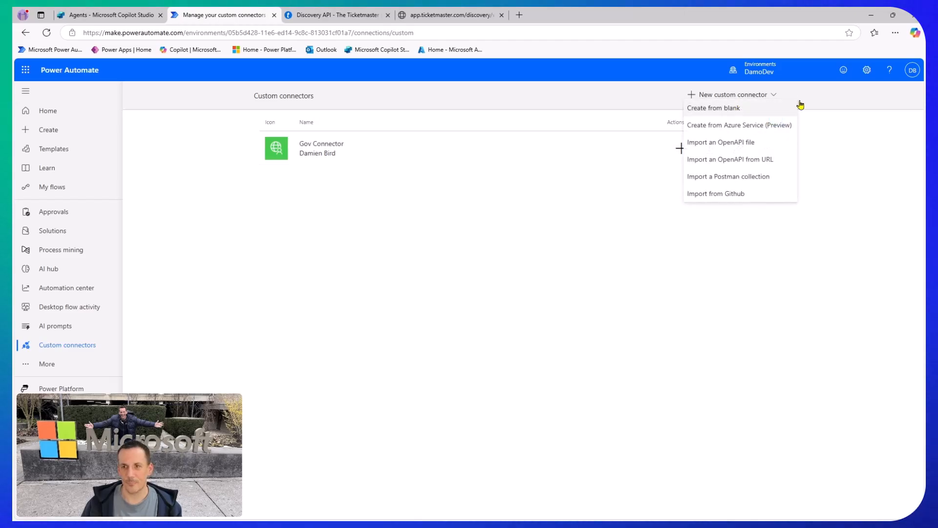
pyautogui.click(740, 112)
pyautogui.click(369, 289)
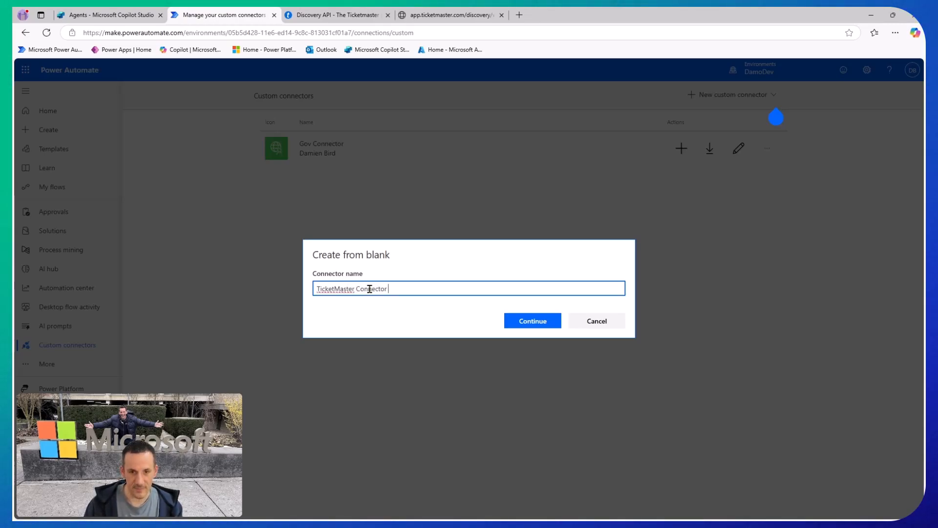
pyautogui.write('TicketMaster Connector 17032025')
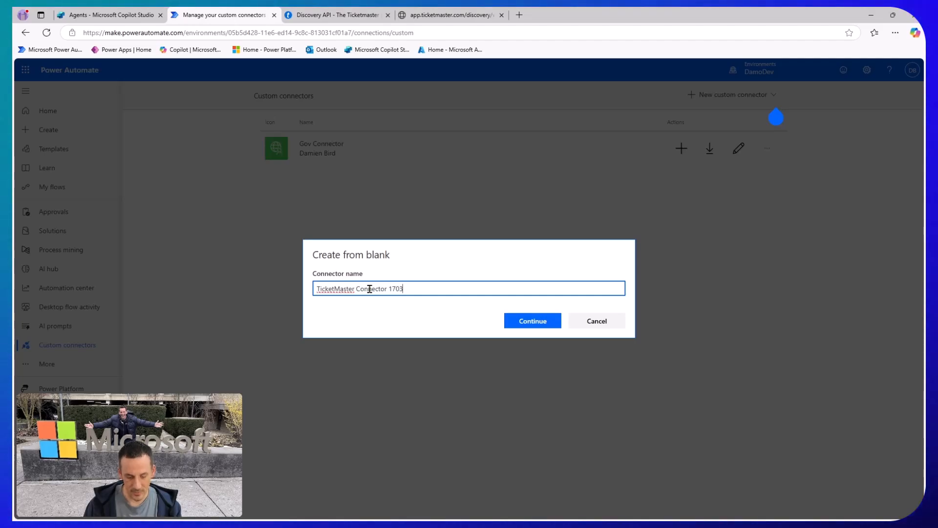
pyautogui.click(539, 324)
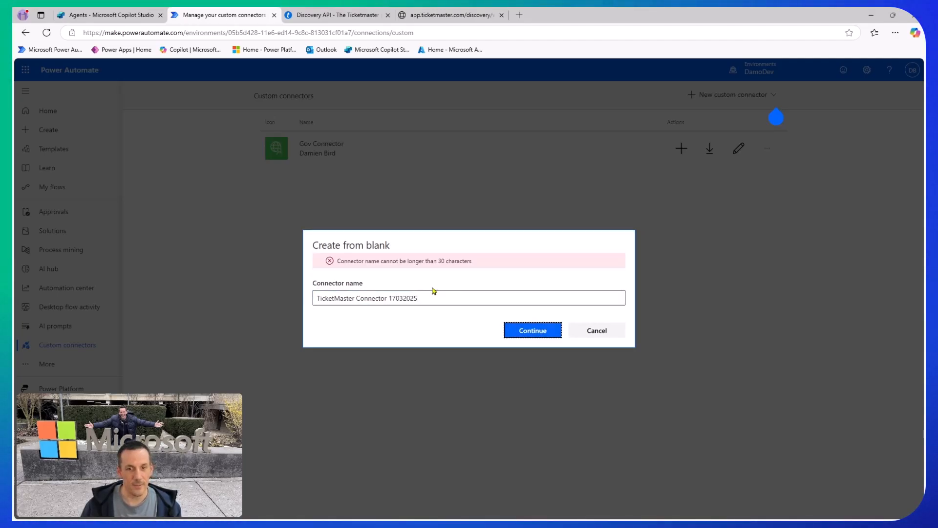
pyautogui.press('BackSpace')
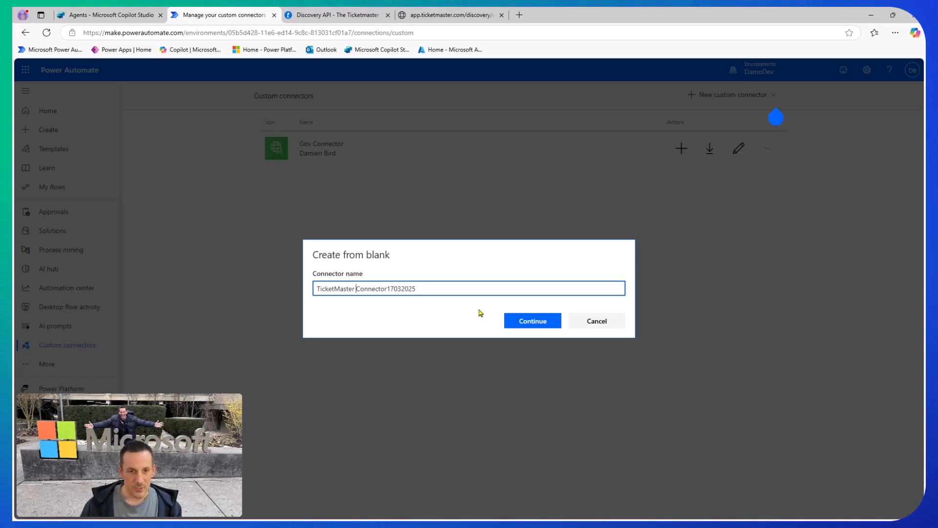
pyautogui.press('BackSpace')
pyautogui.click(537, 321)
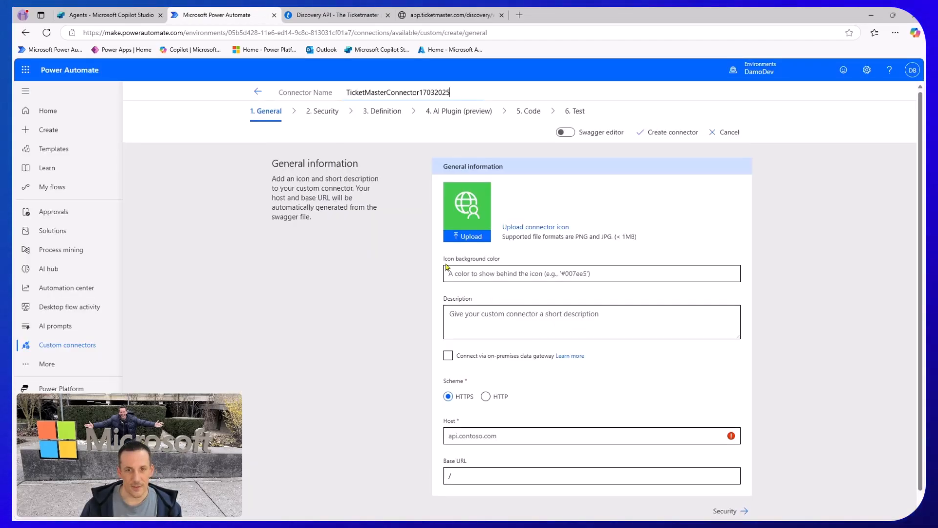
# Step: Upload the Ticketmaster logo PNG from Downloads as the connector icon
pyautogui.click(468, 236)
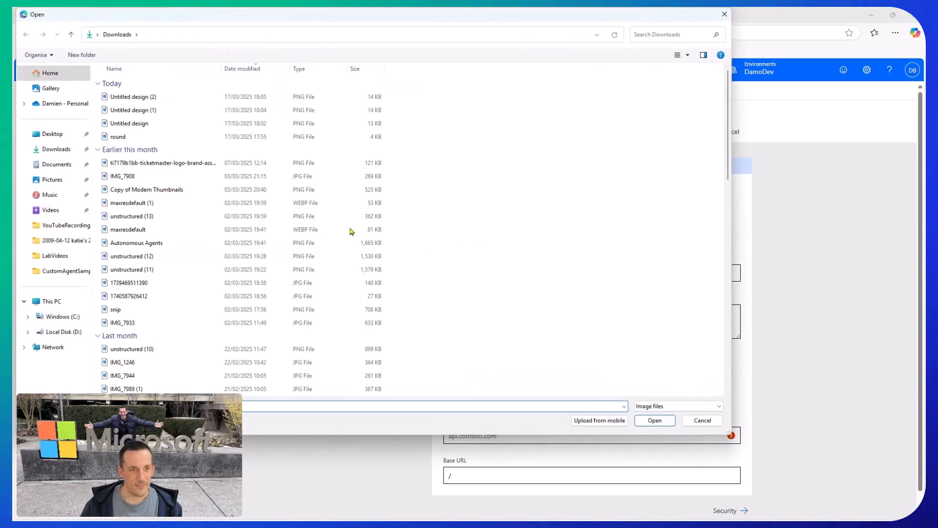
pyautogui.click(162, 163)
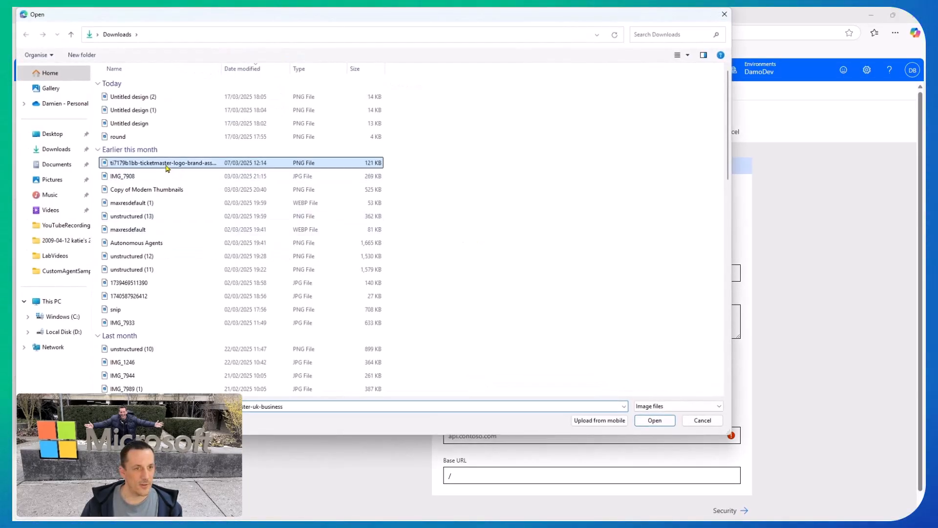
pyautogui.click(655, 421)
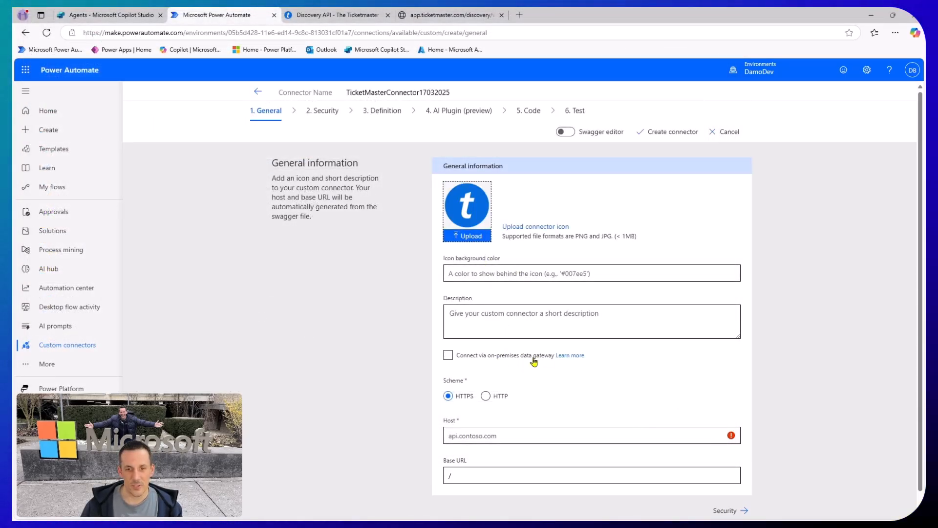
# Step: Copy app.ticketmaster.com from the API request URL as the connector's host and proceed to the Security settings
pyautogui.click(498, 439)
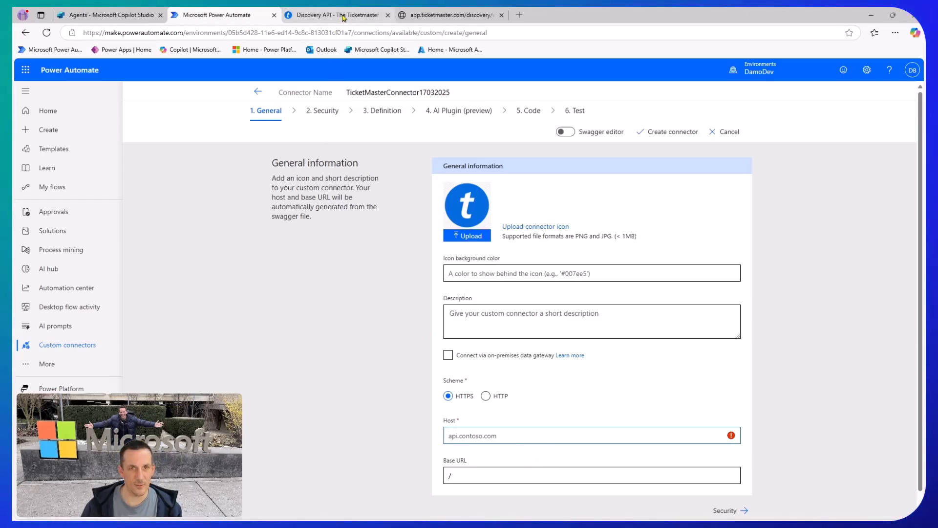
pyautogui.click(447, 15)
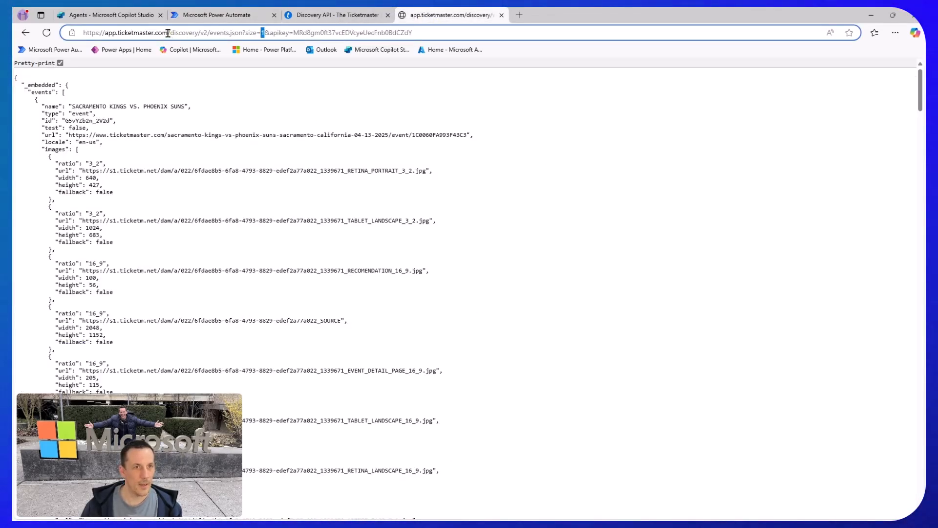
pyautogui.moveTo(168, 34); pyautogui.dragTo(101, 33)
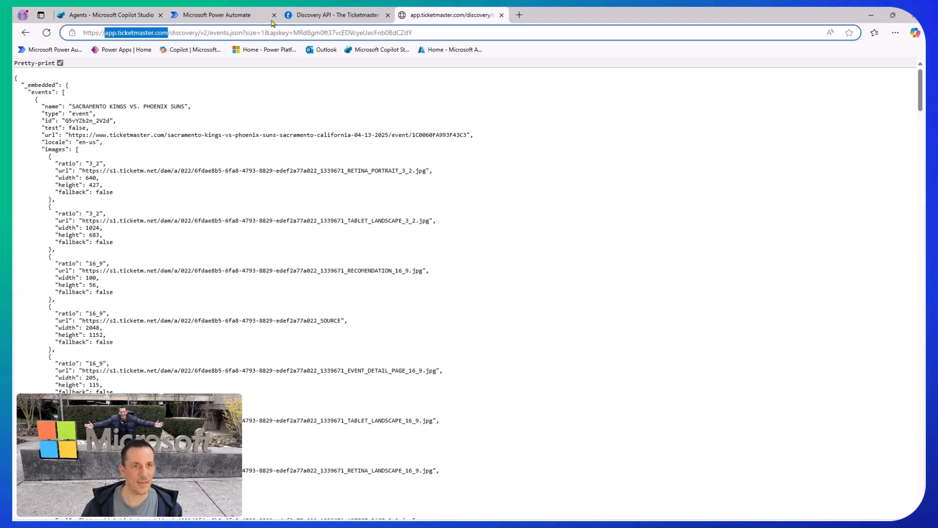
pyautogui.click(230, 20)
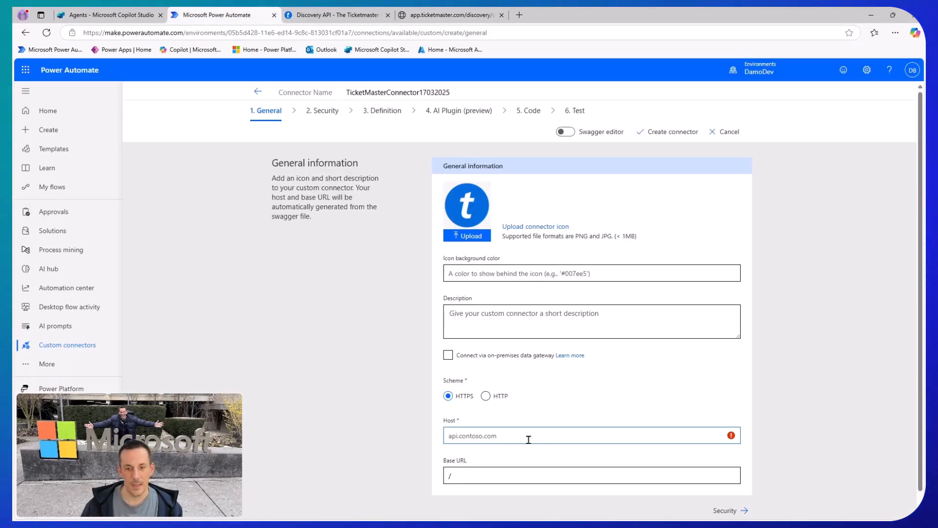
pyautogui.click(725, 509)
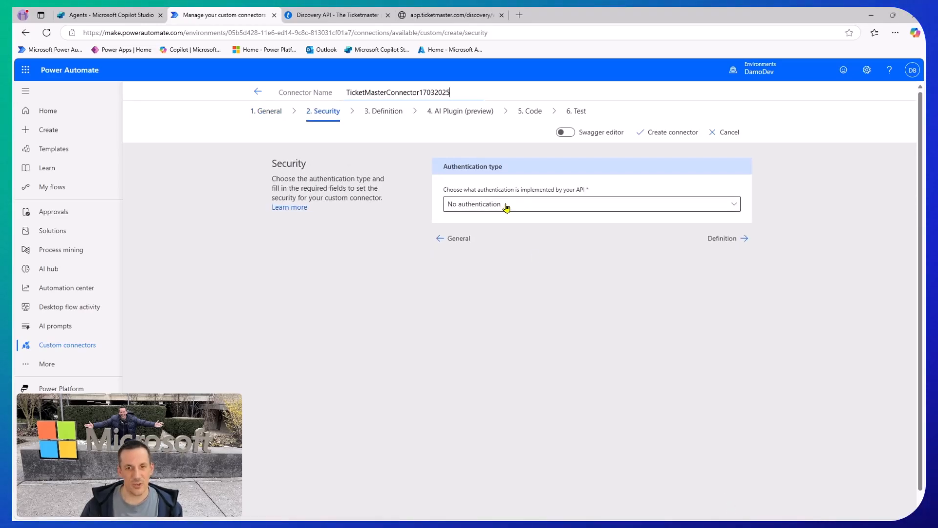
# Step: Copy the apikey parameter name from the sample Event Search request in the Discovery API documentation
pyautogui.click(351, 17)
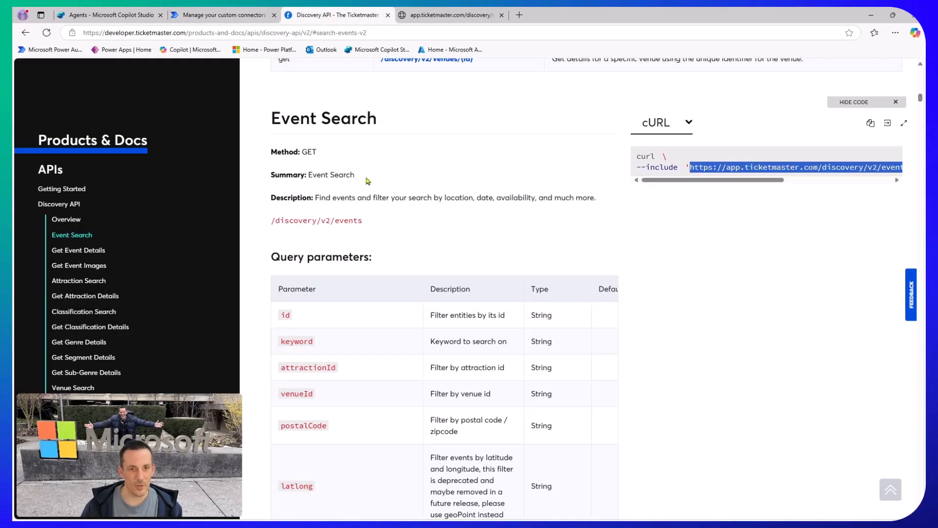
pyautogui.moveTo(713, 186); pyautogui.dragTo(811, 185)
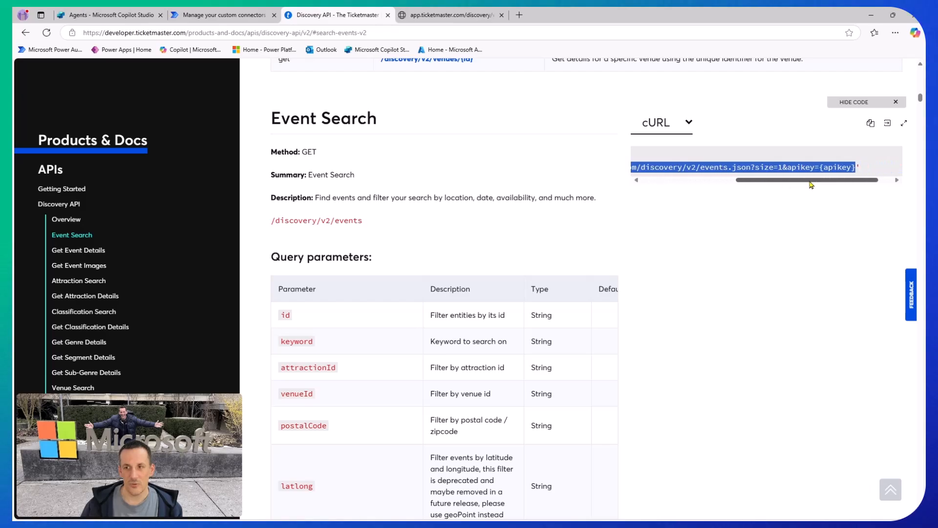
pyautogui.moveTo(762, 168); pyautogui.dragTo(780, 167)
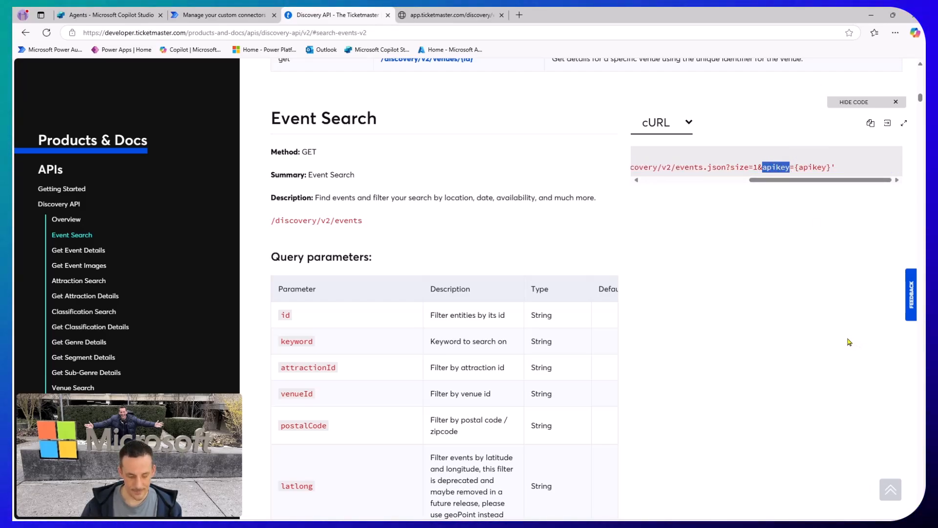
# Step: Return to the custom connector in Power Automate and set its authentication type to API Key
pyautogui.click(241, 20)
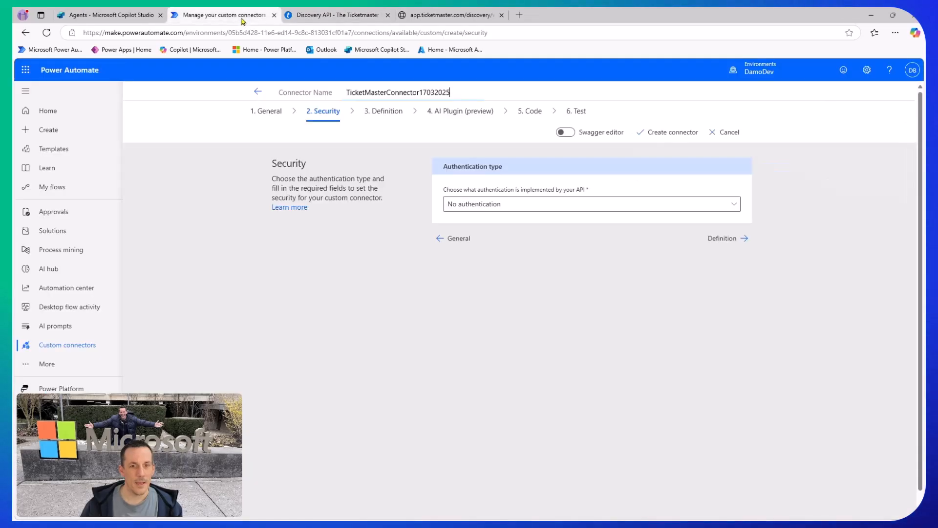
pyautogui.click(559, 209)
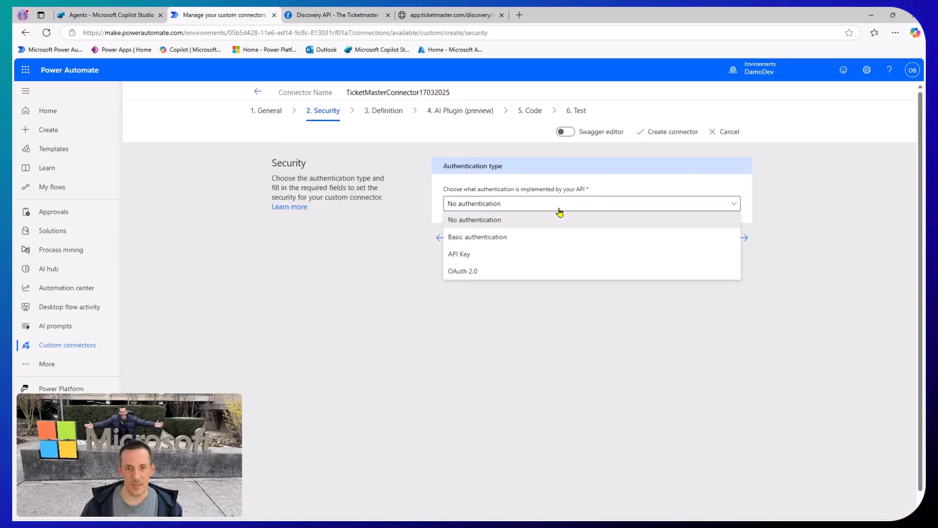
pyautogui.click(475, 255)
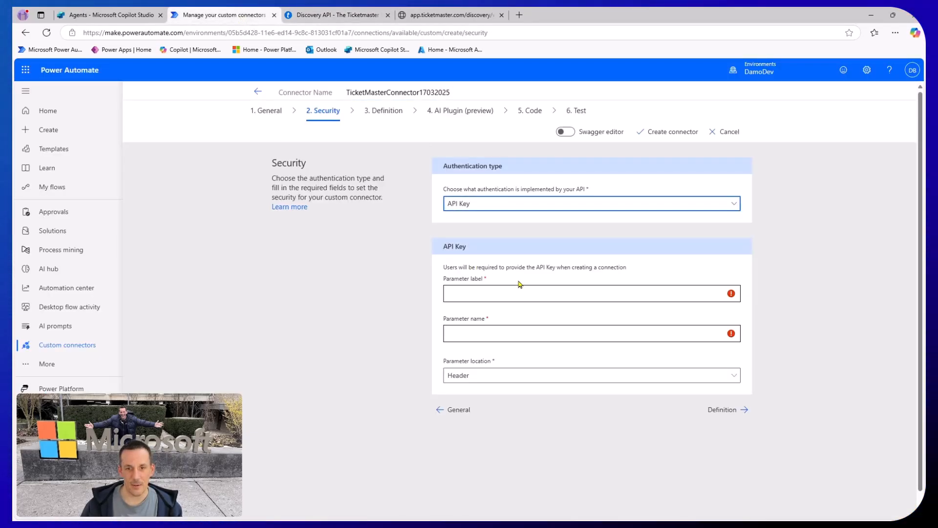
# Step: Set the API key parameter label and name to apikey with location Header, and proceed to the Definition settings
pyautogui.click(473, 293)
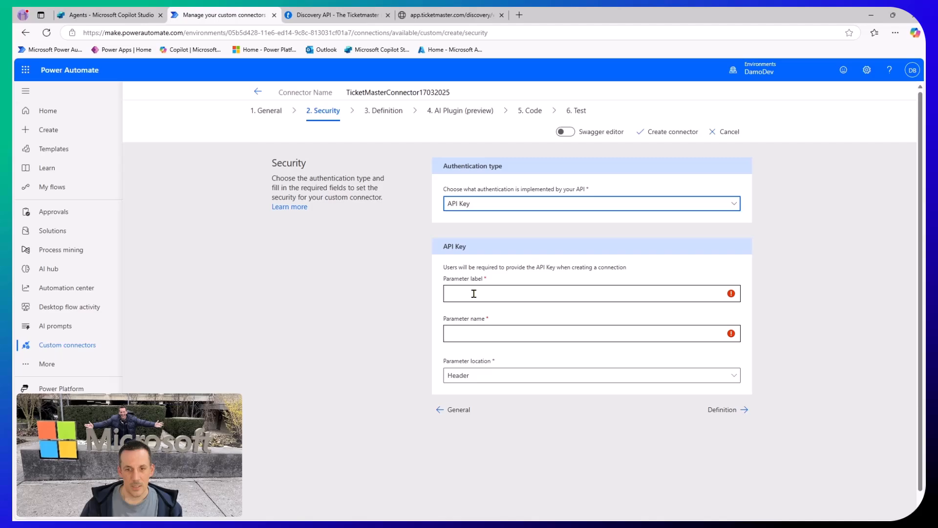
pyautogui.hotkey('ctrl', 'v')
pyautogui.click(508, 334)
pyautogui.hotkey('ctrl', 'v')
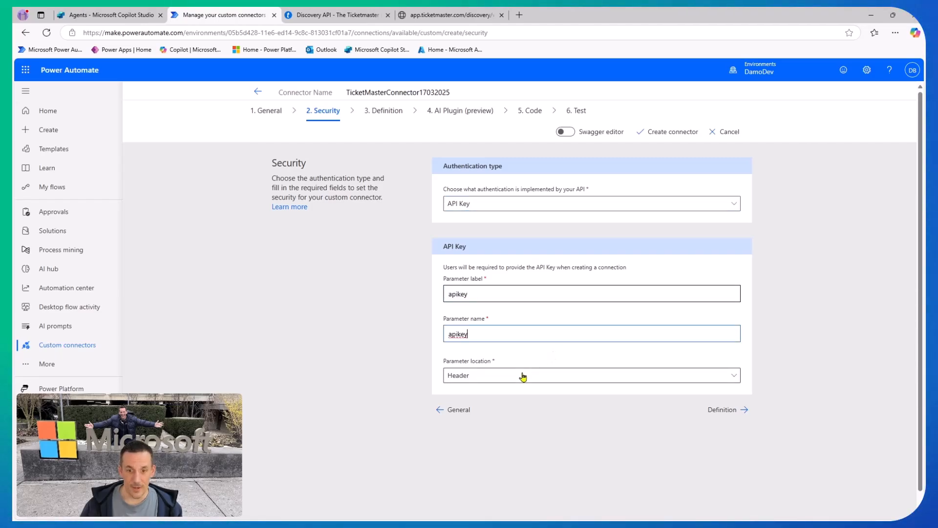
pyautogui.click(521, 380)
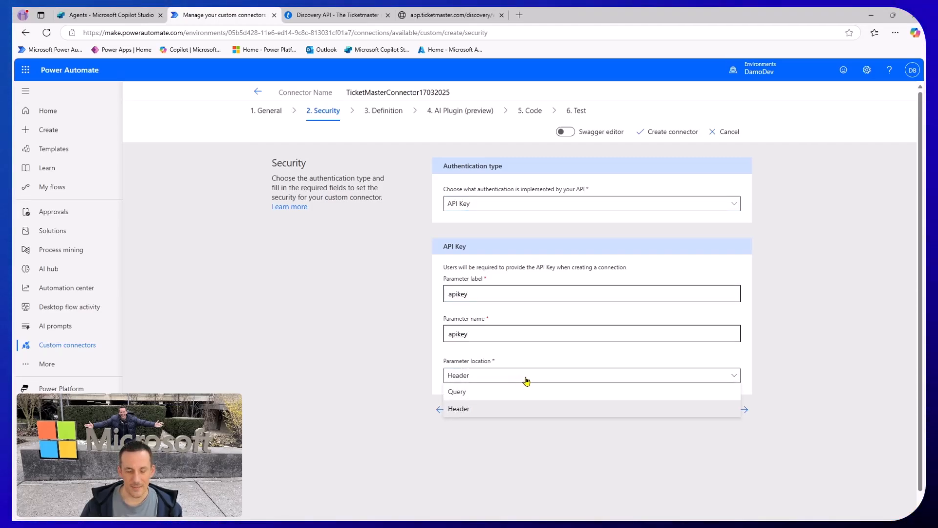
pyautogui.click(474, 409)
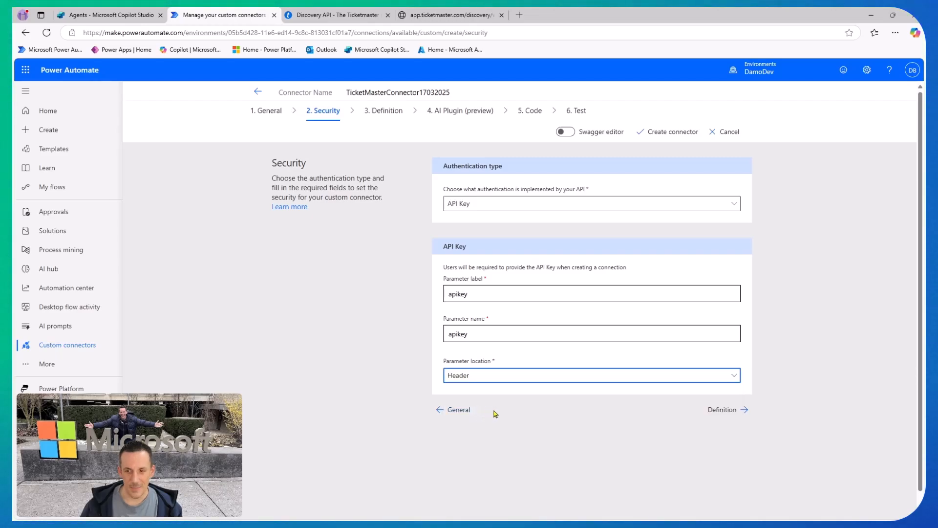
pyautogui.click(725, 410)
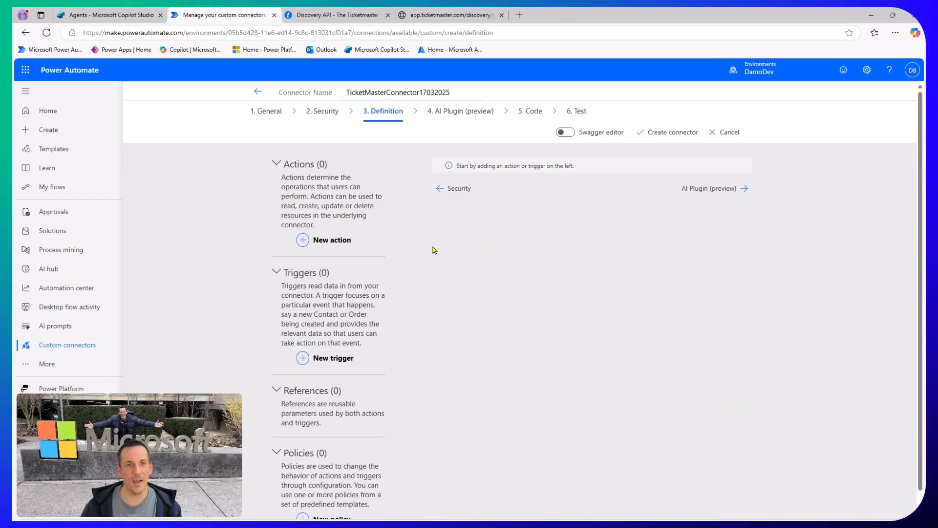
# Step: Copy the sample Event Search request URL up to events.json from the Discovery API documentation
pyautogui.click(337, 17)
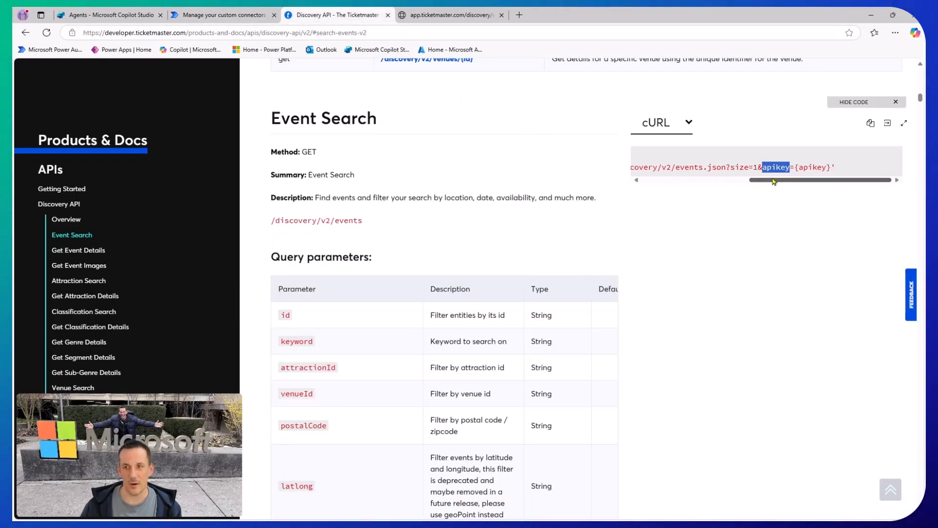
pyautogui.moveTo(787, 183); pyautogui.dragTo(779, 183)
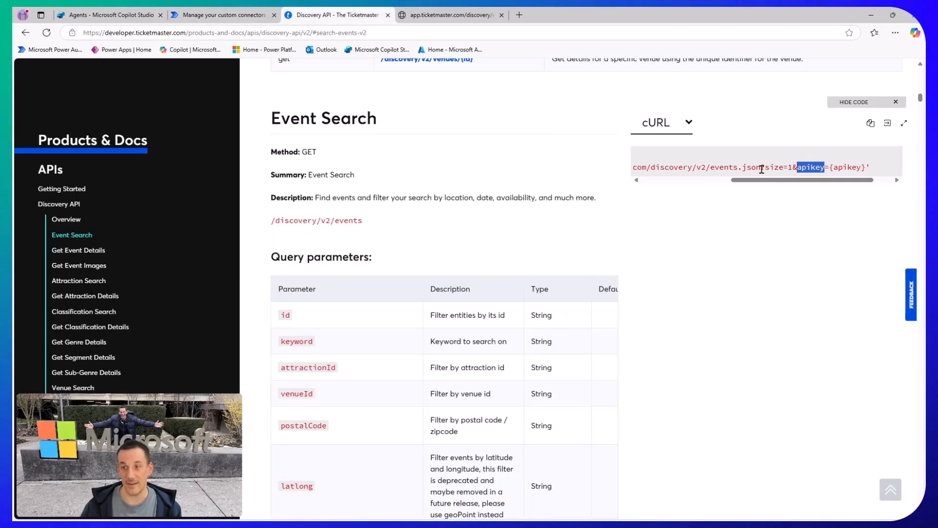
pyautogui.moveTo(640, 168); pyautogui.dragTo(730, 166)
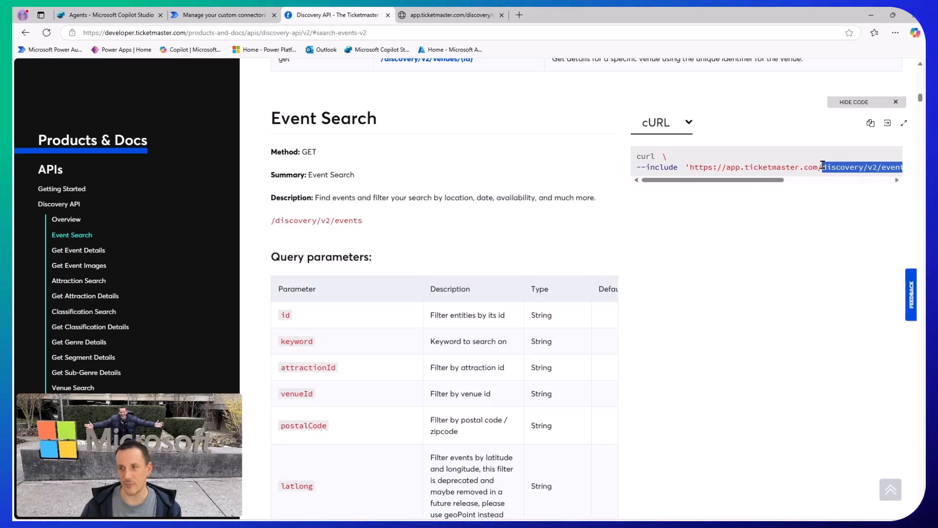
pyautogui.moveTo(823, 165); pyautogui.dragTo(709, 168)
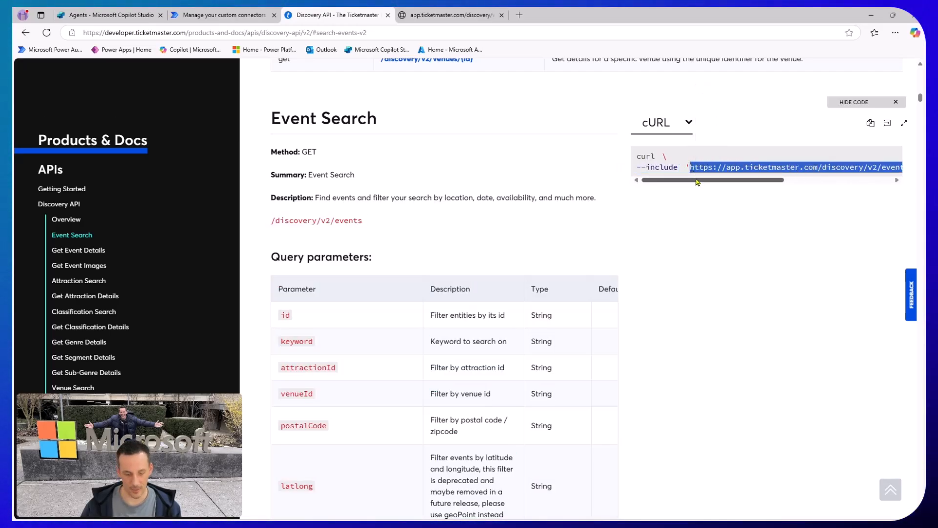
# Step: Return to the custom connector and add an action with summary "Get Events" and description "Retrieve events from Ticketmaster"
pyautogui.click(224, 14)
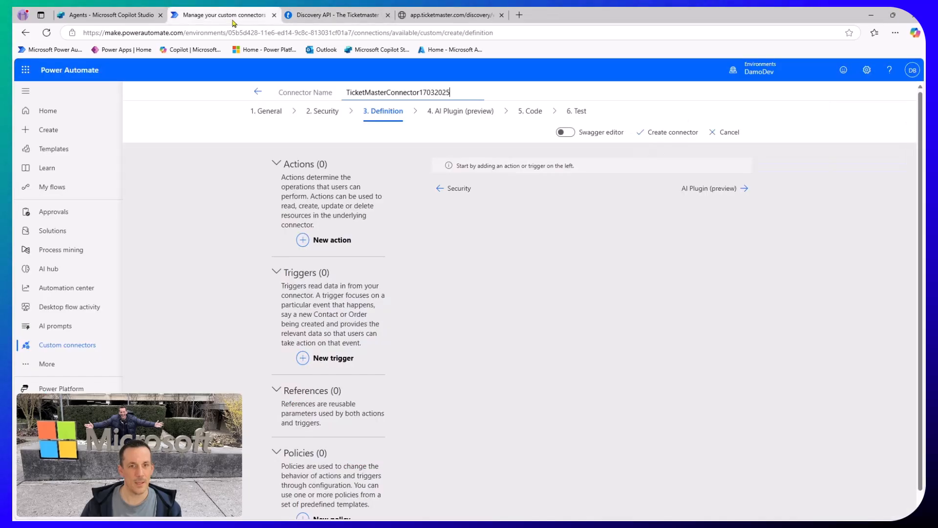
pyautogui.click(336, 246)
pyautogui.click(547, 206)
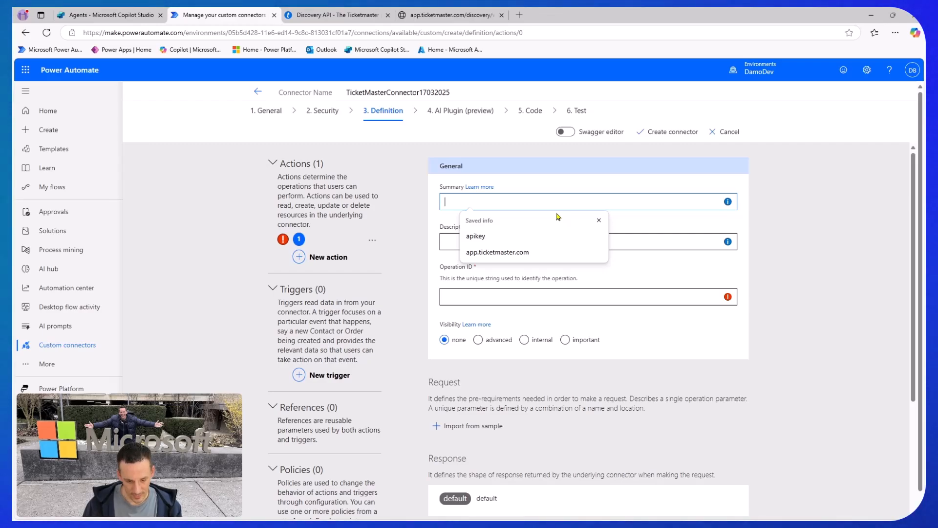
pyautogui.write('Get Events')
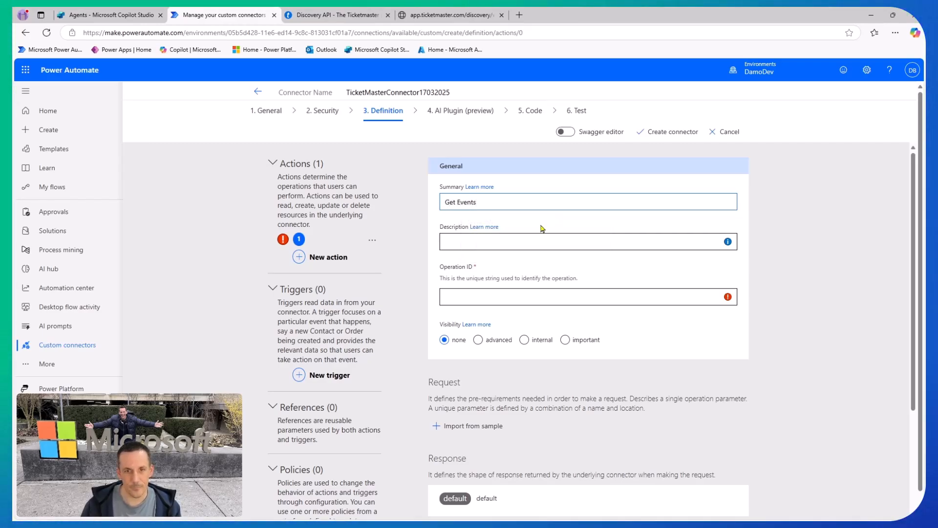
pyautogui.click(489, 244)
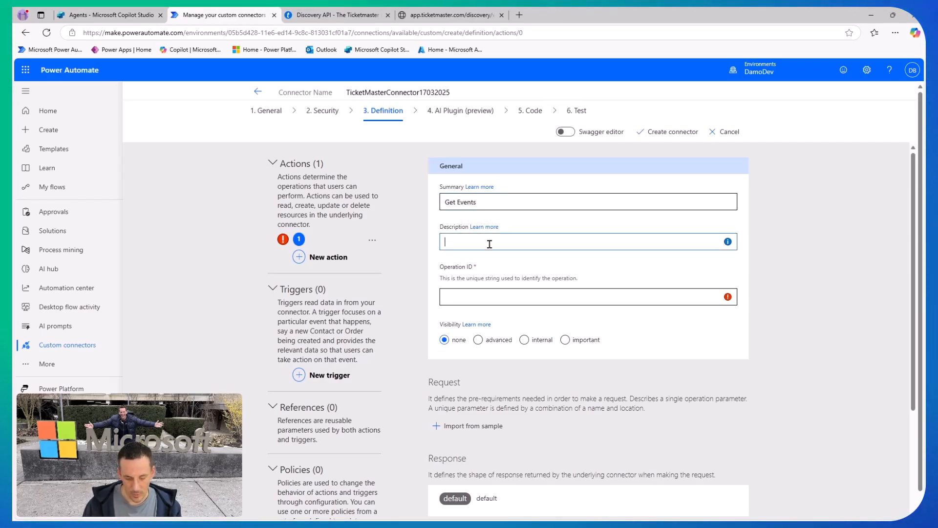
pyautogui.write('Retrieve e')
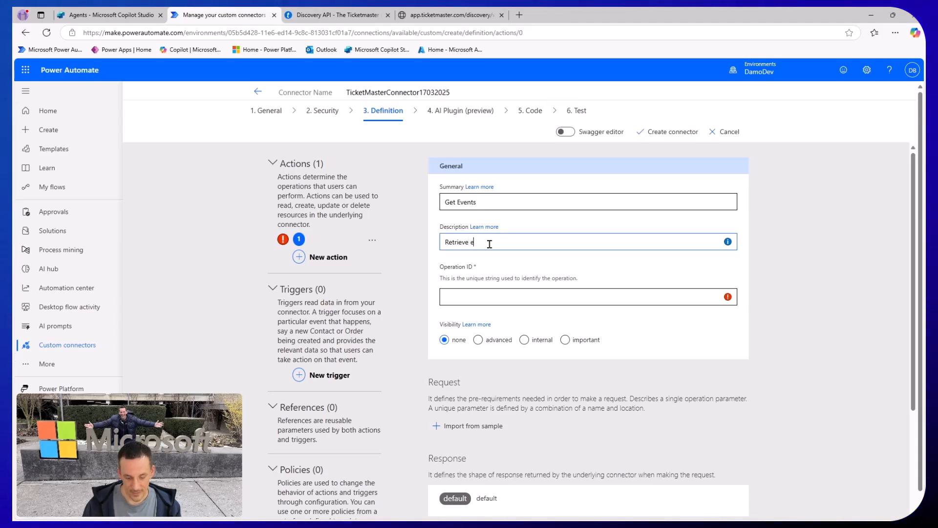
pyautogui.write('vents from Ticket')
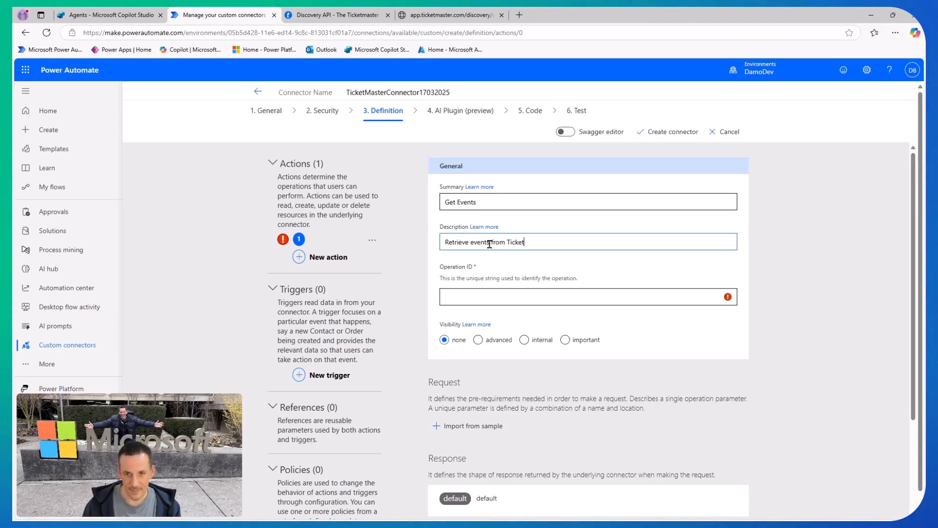
pyautogui.write('master')
# Step: Set the action's operation ID to GetEvents and its visibility to important
pyautogui.click(495, 297)
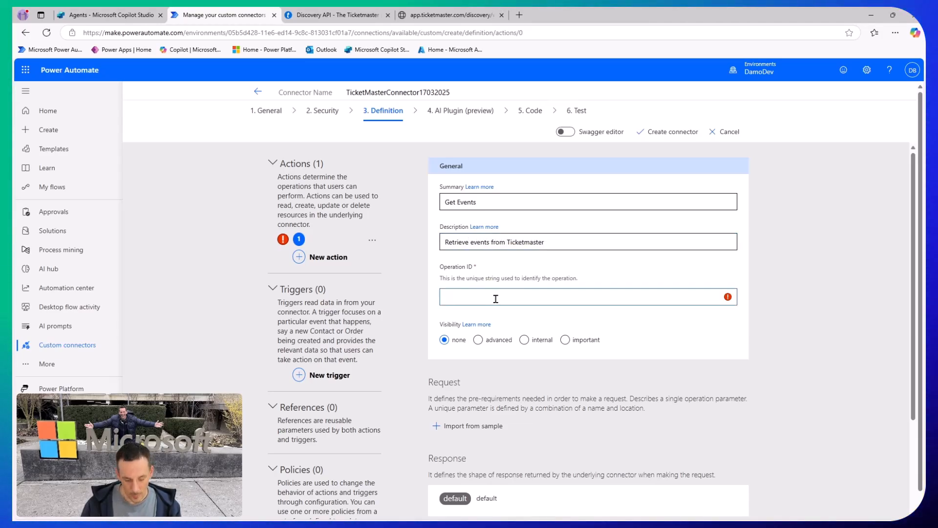
pyautogui.write('GetEvents')
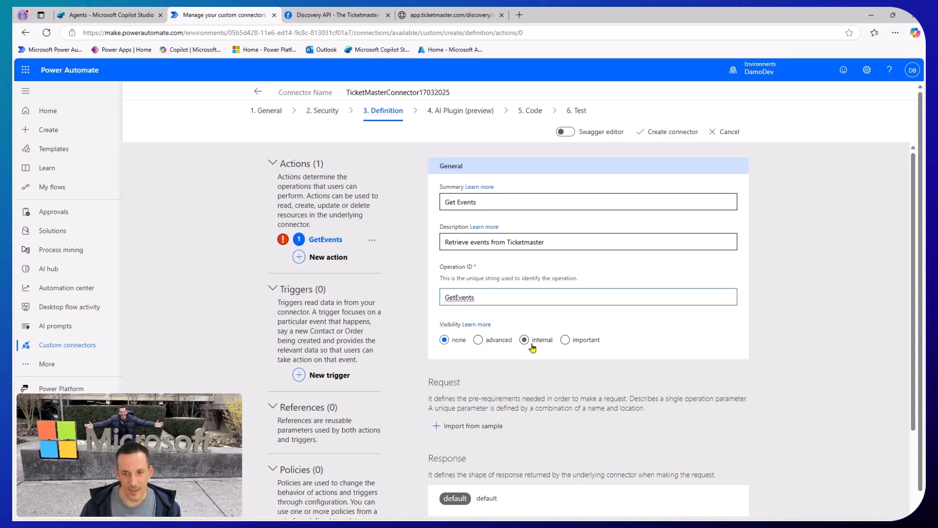
pyautogui.click(564, 339)
pyautogui.scroll(-3, 514, 398)
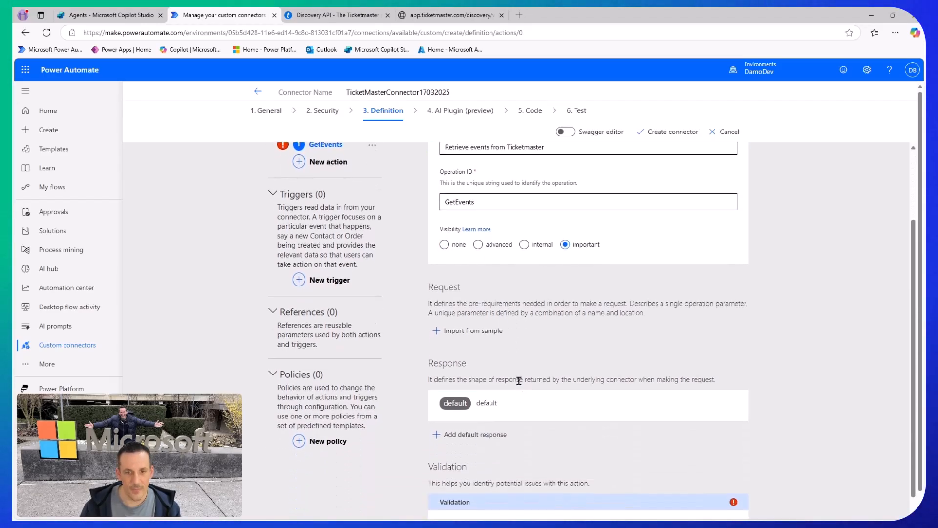
pyautogui.click(473, 333)
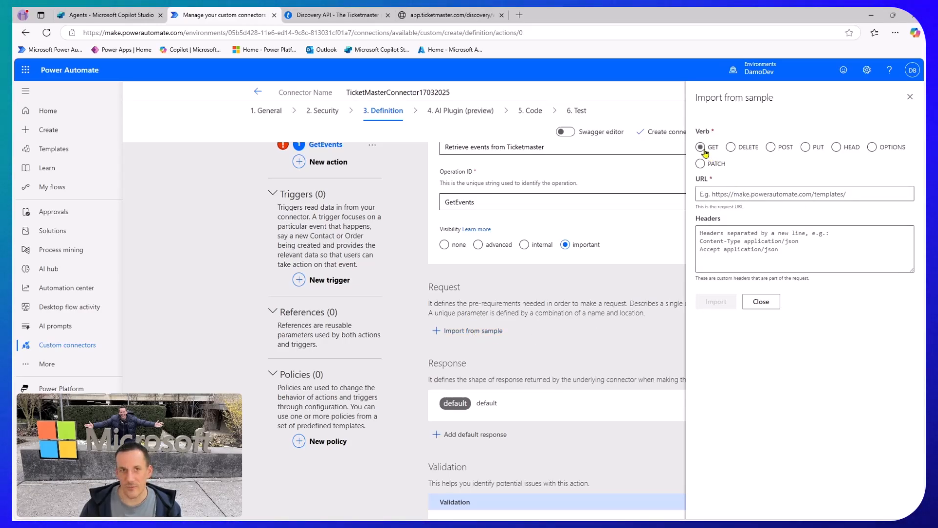
pyautogui.click(752, 195)
pyautogui.write('https://app.ticketmaster.com/discovery/v2/events.json')
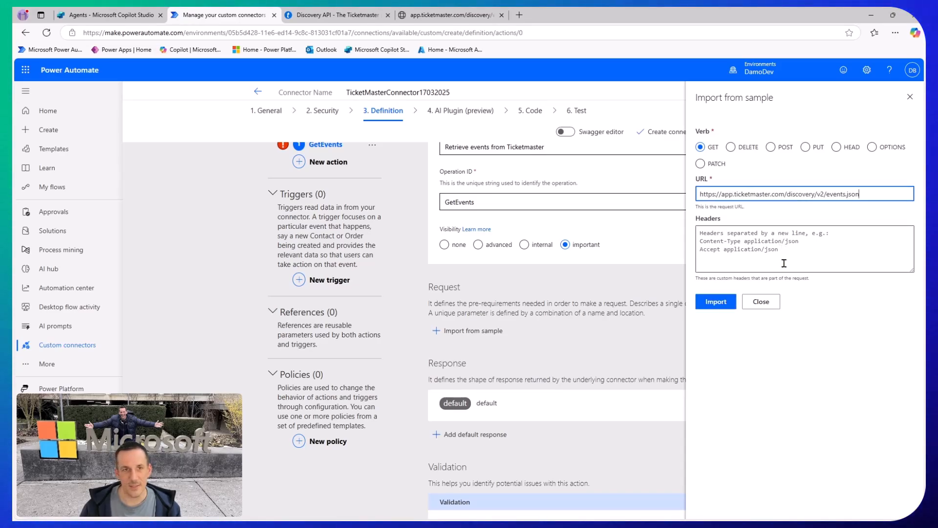
pyautogui.click(748, 236)
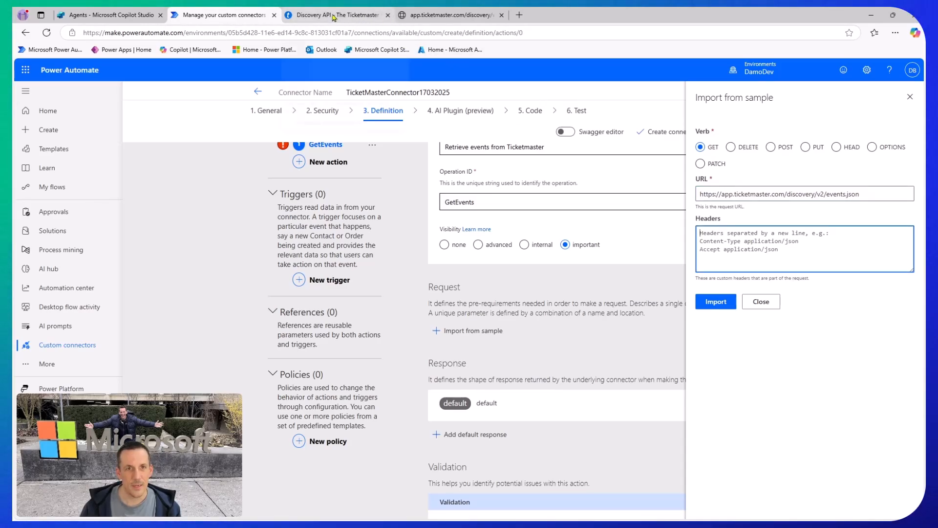
# Step: Examine the size parameter in the sample Event Search request and the keyword entry among the documented query parameters
pyautogui.moveTo(424, 19)
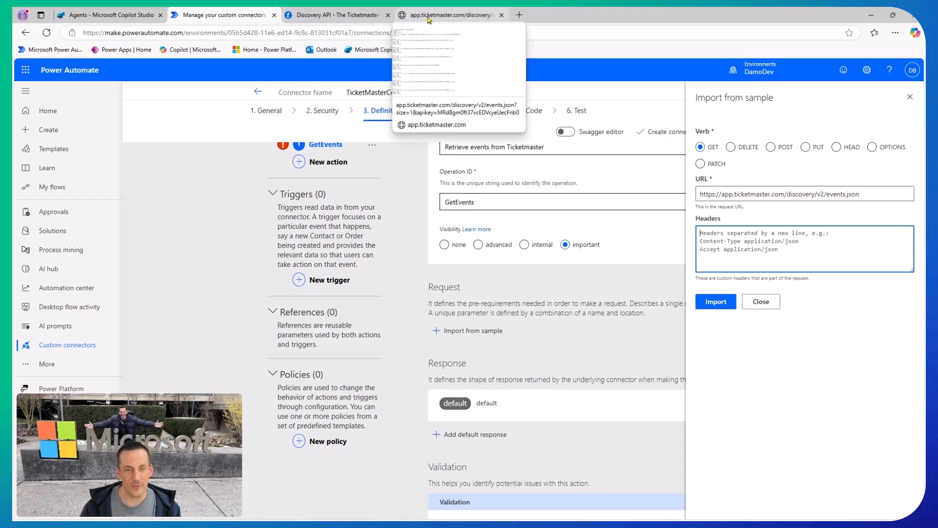
pyautogui.click(871, 194)
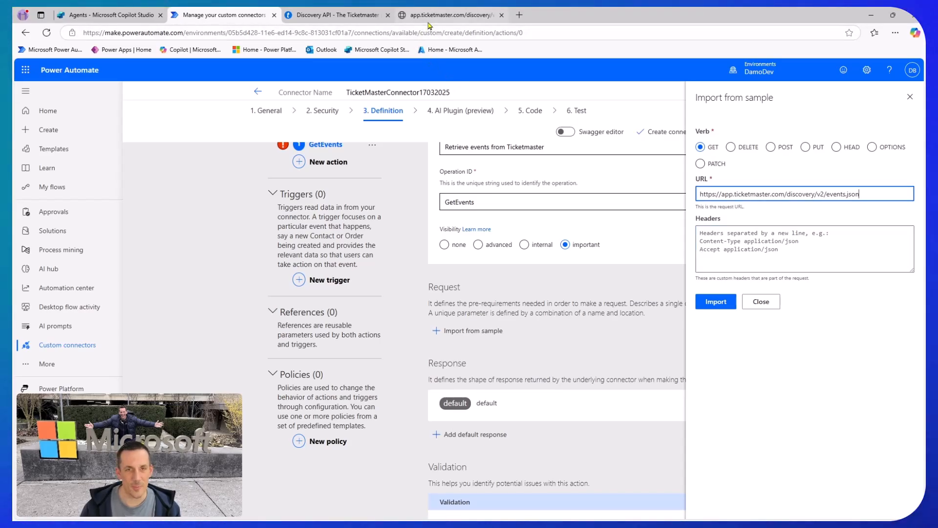
pyautogui.moveTo(433, 18)
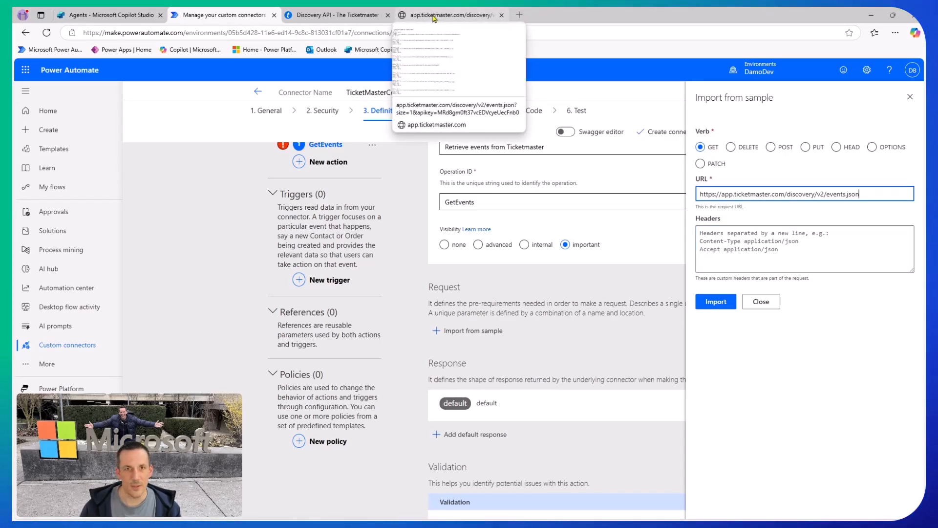
pyautogui.click(337, 14)
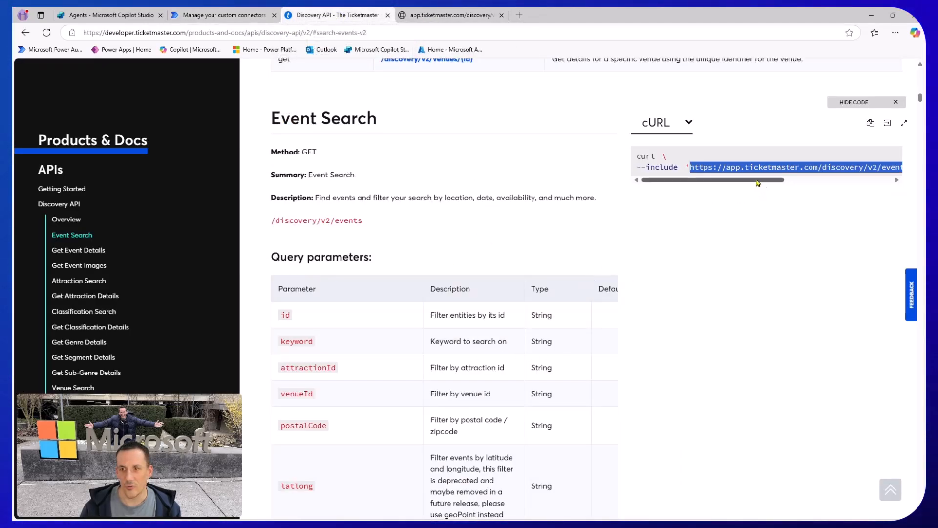
pyautogui.moveTo(760, 185); pyautogui.dragTo(857, 186)
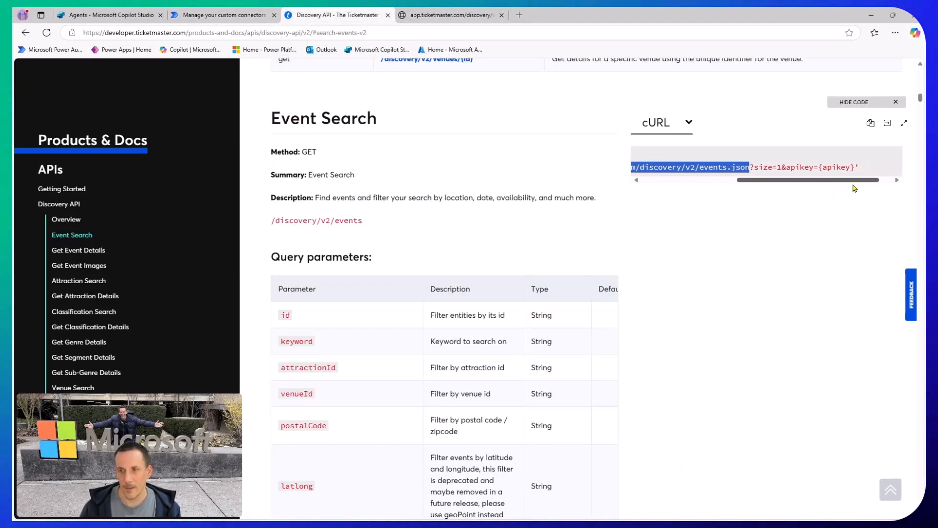
pyautogui.moveTo(750, 166); pyautogui.dragTo(777, 166)
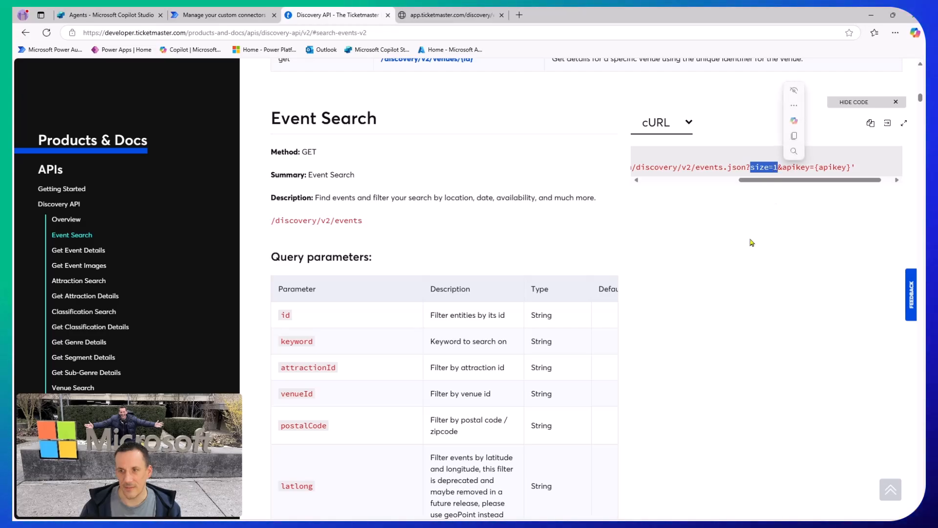
pyautogui.scroll(-3, 321, 332)
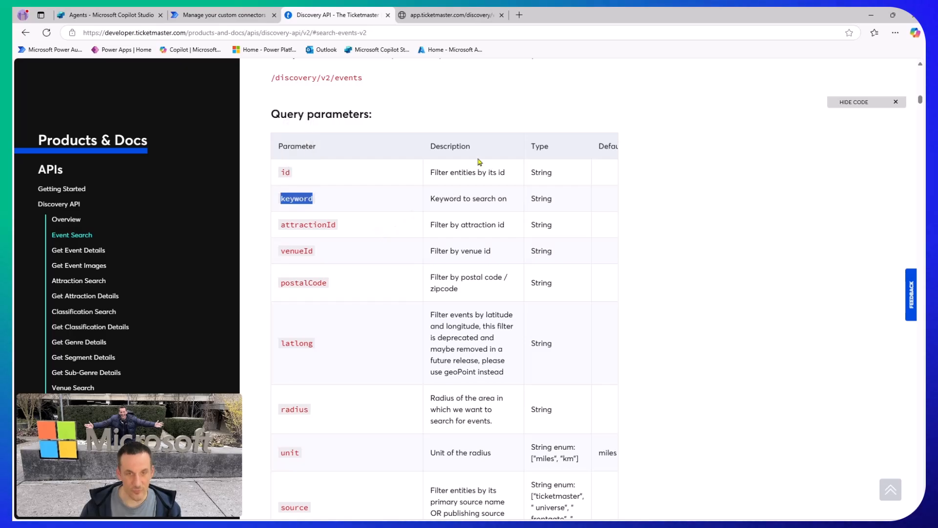
# Step: Add &keyword=oasis to the Ticketmaster events request URL in the browser, load it and pretty-print the JSON response
pyautogui.click(456, 16)
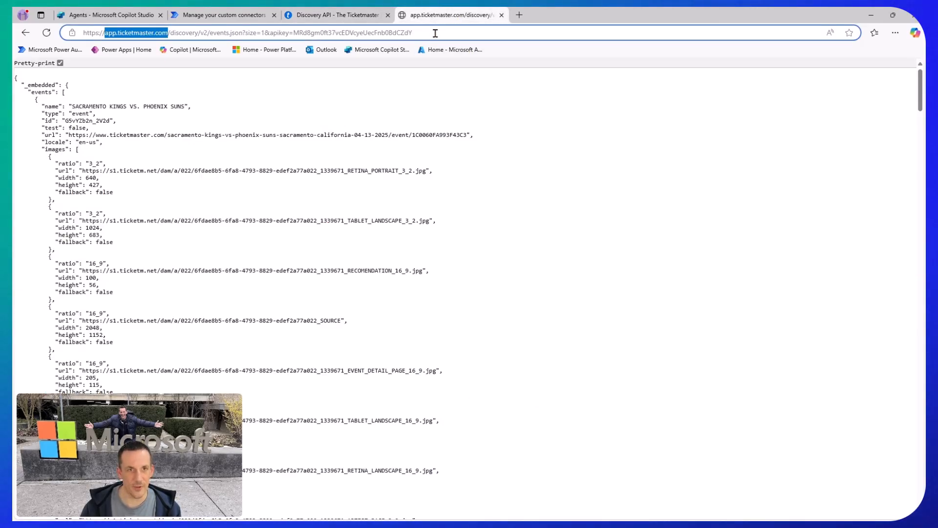
pyautogui.click(465, 34)
pyautogui.write('&')
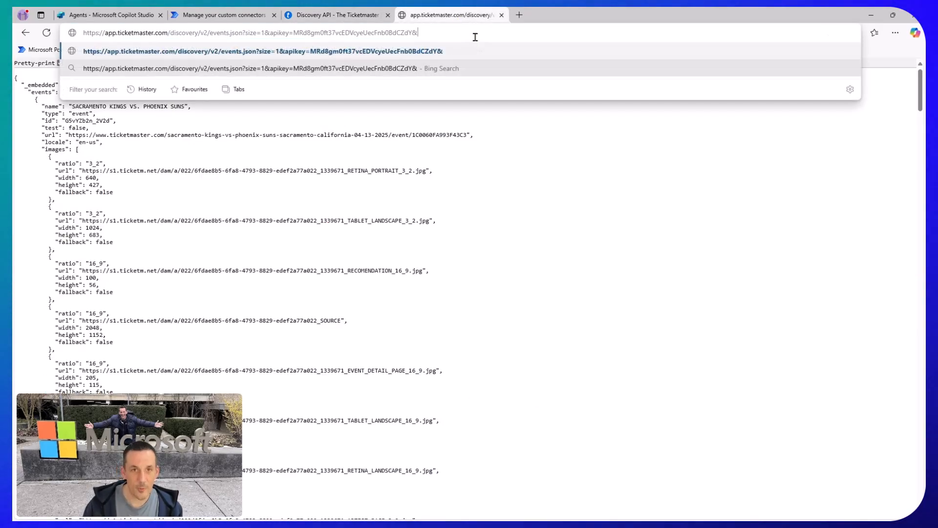
pyautogui.write('keyword')
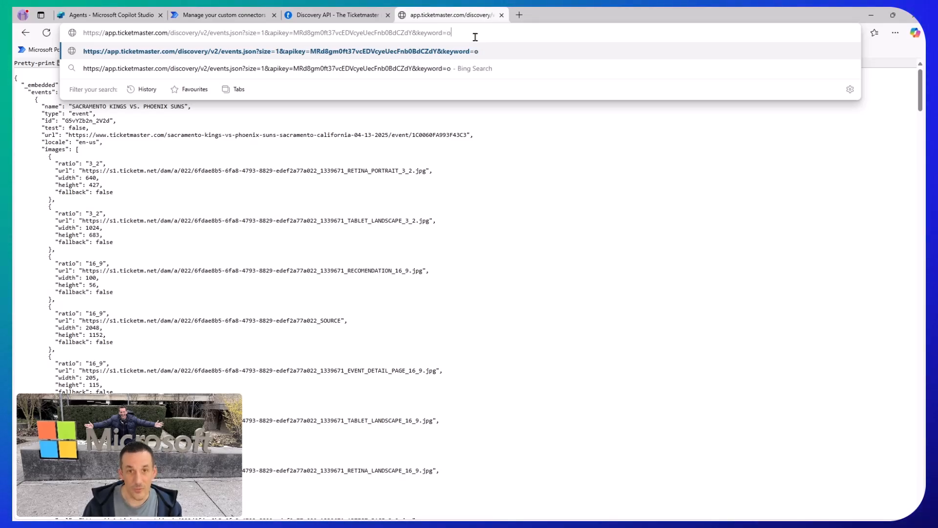
pyautogui.press('Return')
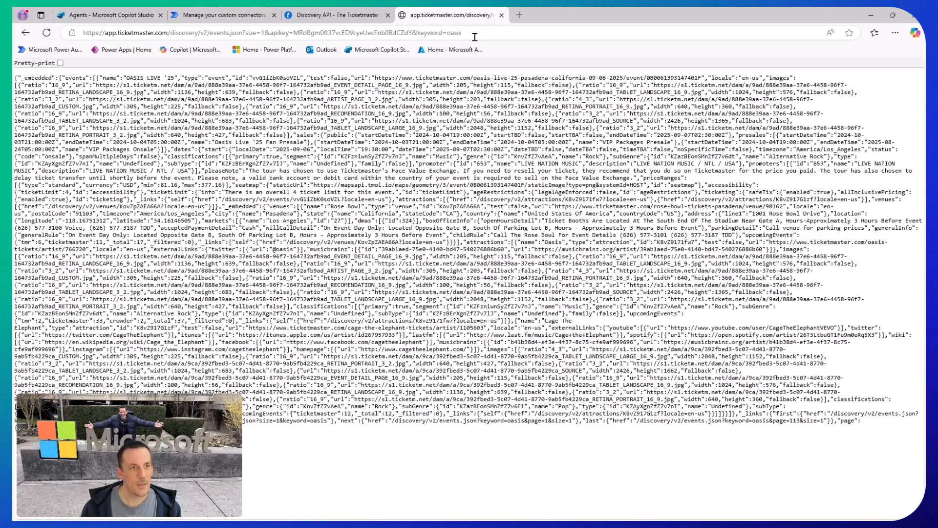
pyautogui.click(60, 63)
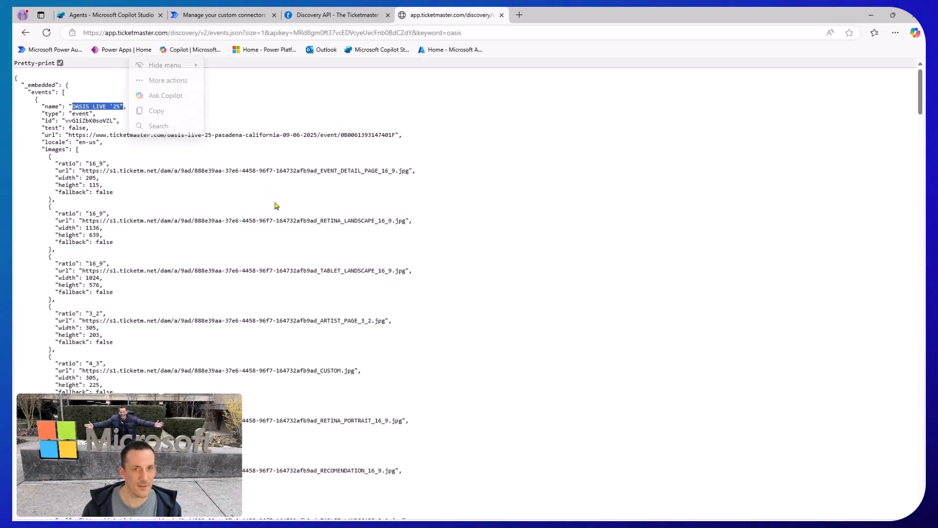
pyautogui.click(470, 33)
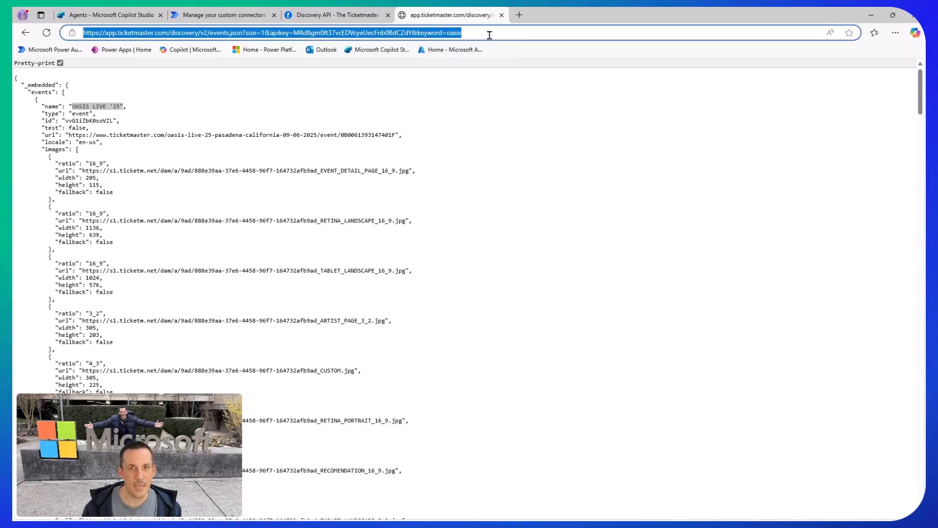
pyautogui.click(487, 33)
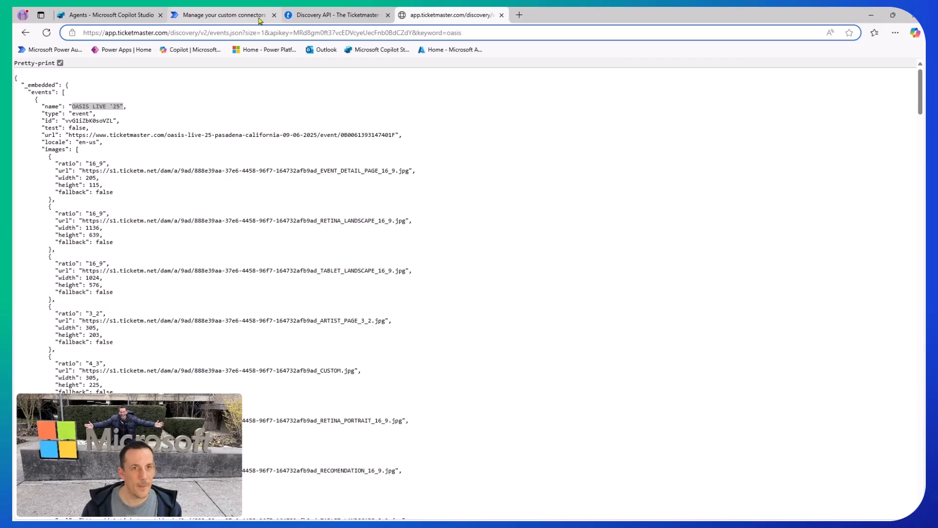
# Step: Find the startDateTime entry among the documented Event Search query parameters and copy its name
pyautogui.click(337, 15)
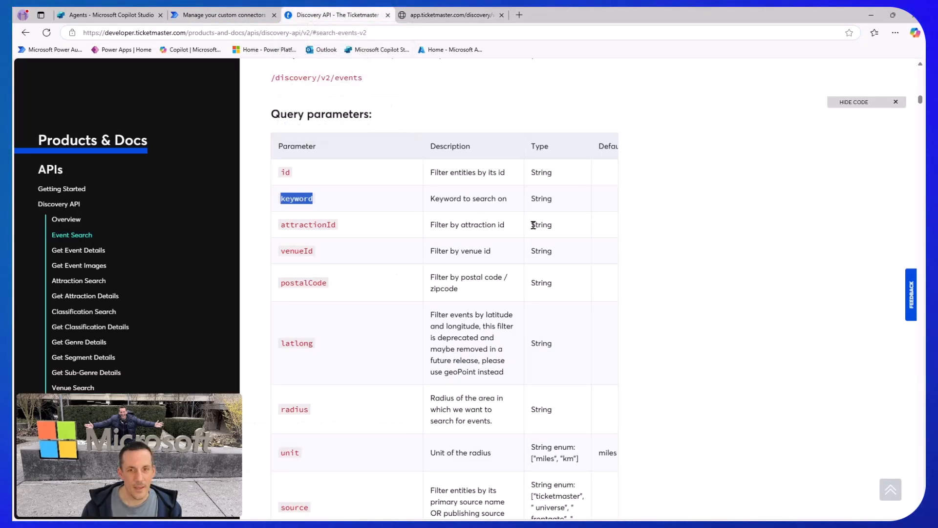
pyautogui.scroll(-4, 402, 308)
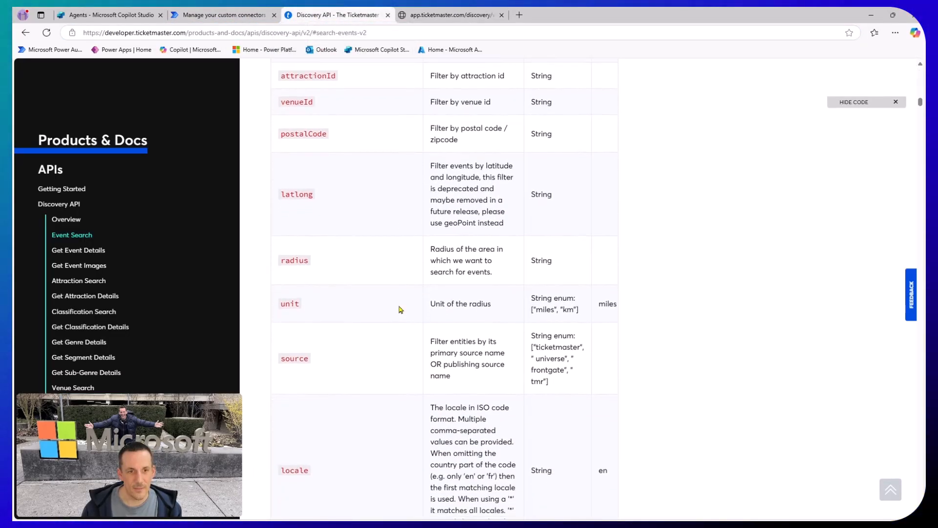
pyautogui.scroll(2, 377, 163)
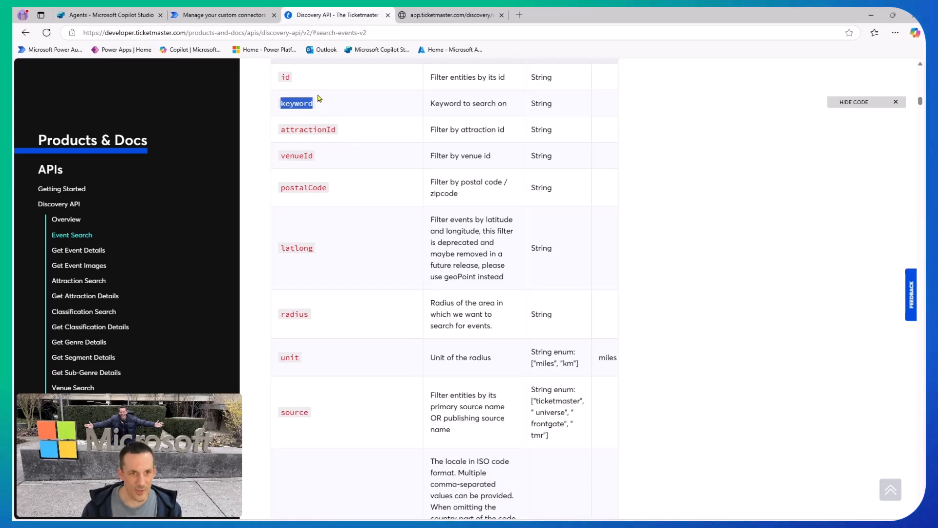
pyautogui.scroll(-2, 327, 260)
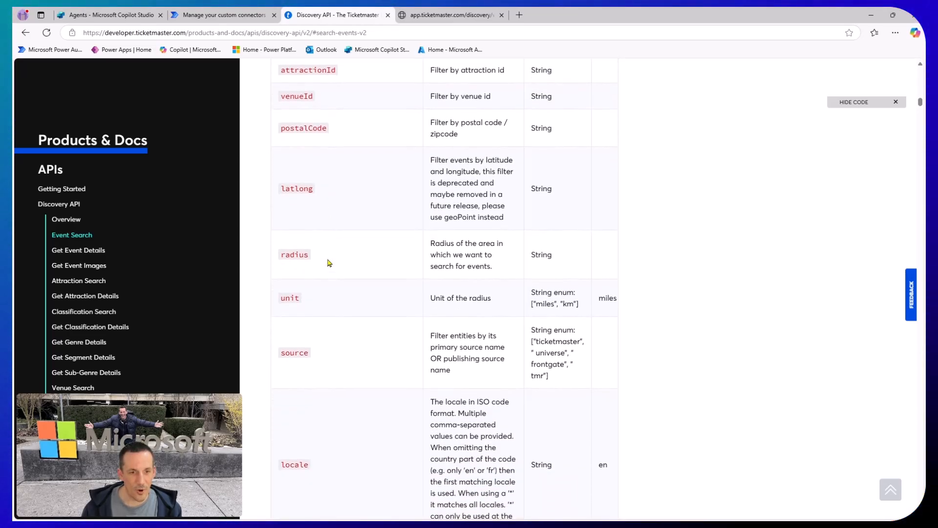
pyautogui.scroll(-4, 327, 262)
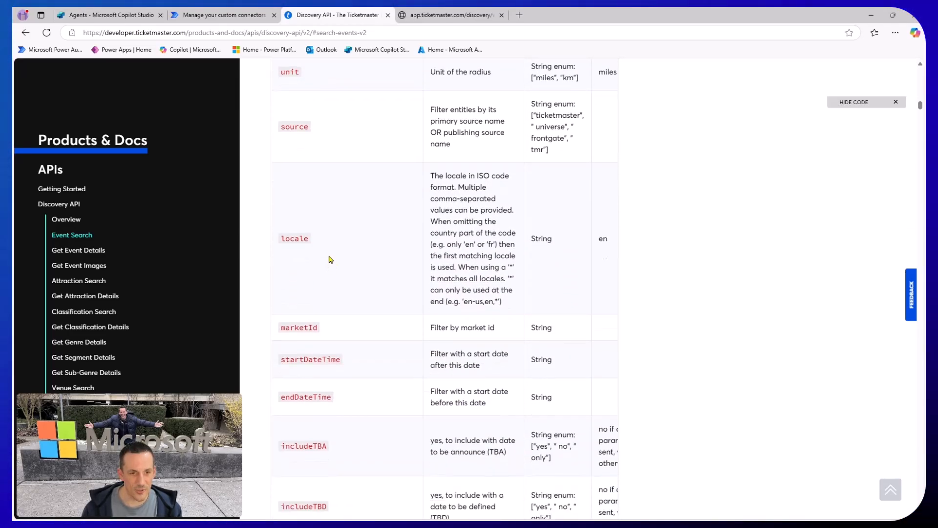
pyautogui.scroll(-1, 354, 257)
pyautogui.moveTo(280, 311); pyautogui.dragTo(345, 315)
pyautogui.hotkey('ctrl', 'c')
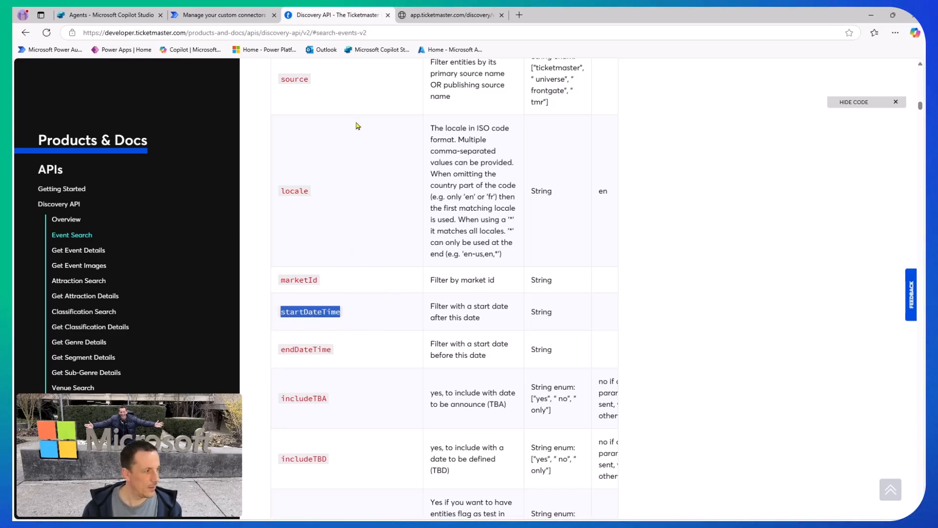
# Step: Append &startDateTime= with an empty value to the Ticketmaster events request URL in the browser and load it
pyautogui.click(448, 18)
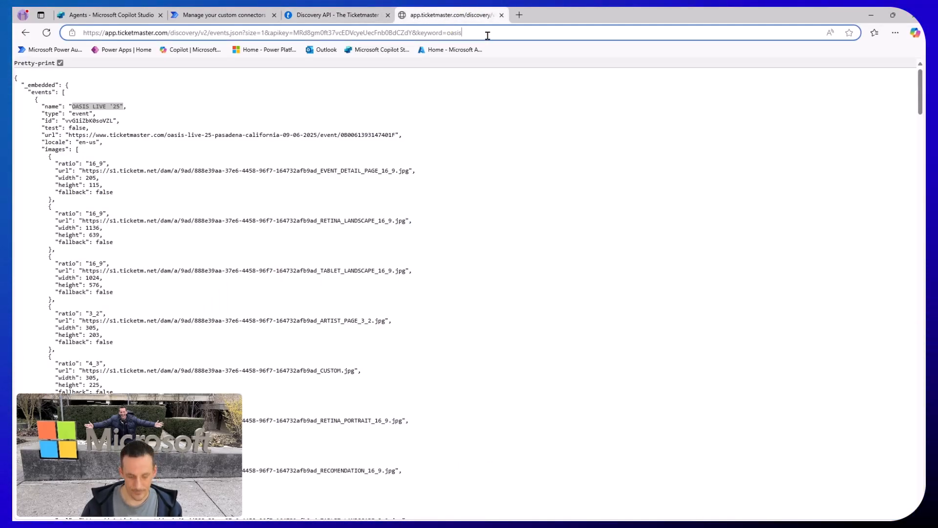
pyautogui.write('&')
pyautogui.hotkey('ctrl', 'v')
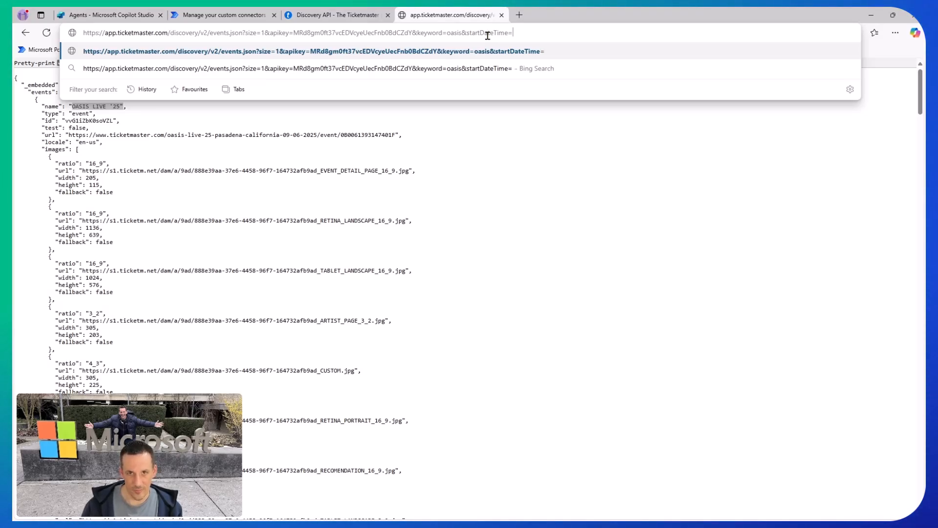
pyautogui.press('Return')
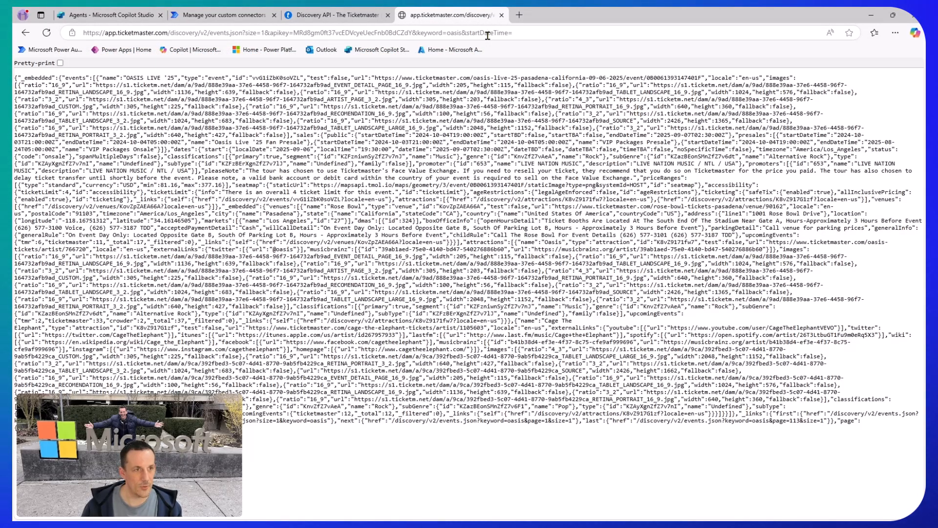
# Step: Locate the city filter among the documented Event Search query parameters
pyautogui.click(231, 16)
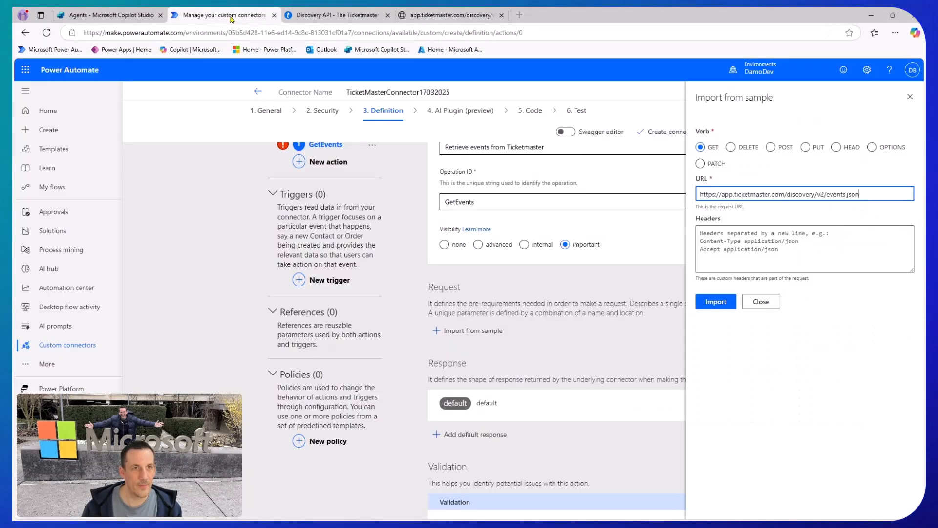
pyautogui.click(337, 16)
pyautogui.scroll(-6, 376, 380)
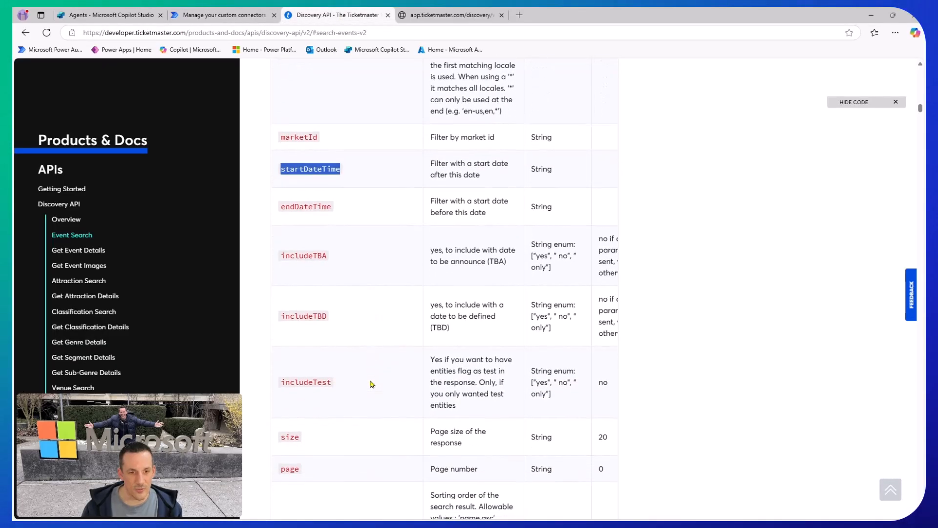
pyautogui.scroll(-5, 371, 384)
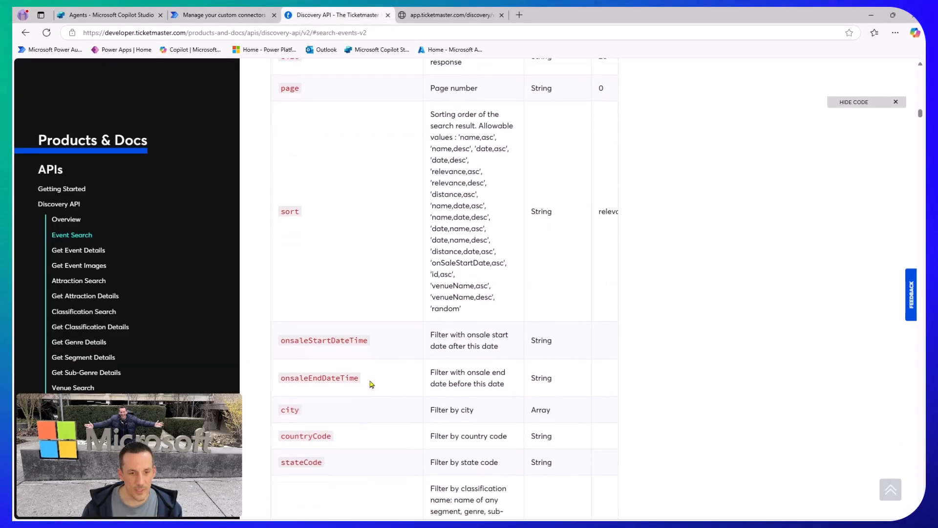
pyautogui.moveTo(290, 362); pyautogui.dragTo(300, 363)
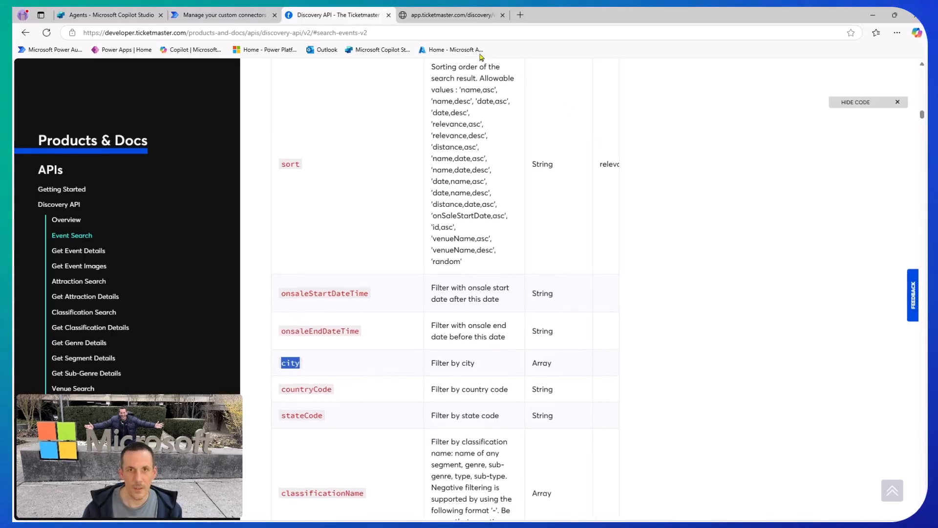
# Step: Add &city=manchester to the events request URL in the browser, load it and pretty-print the JSON response
pyautogui.click(452, 15)
pyautogui.click(543, 34)
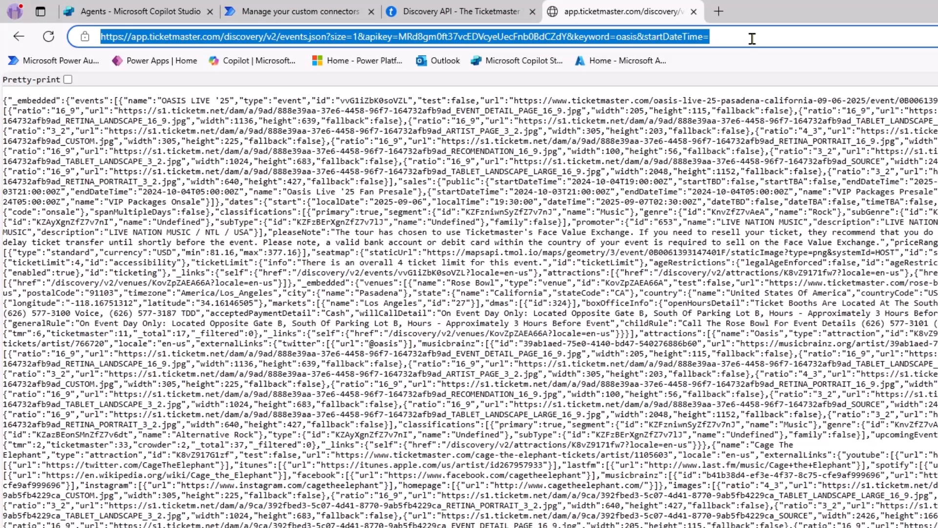
pyautogui.click(752, 39)
pyautogui.write('&')
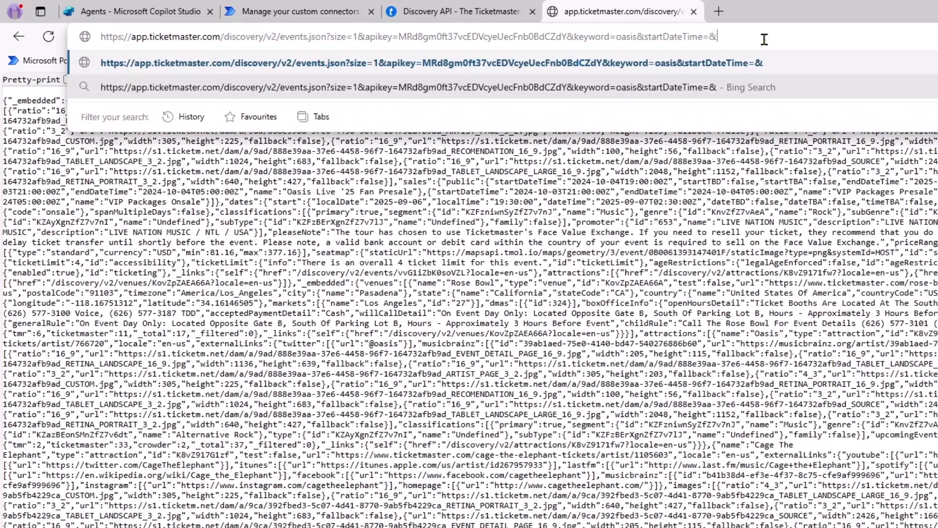
pyautogui.write('city=manchester')
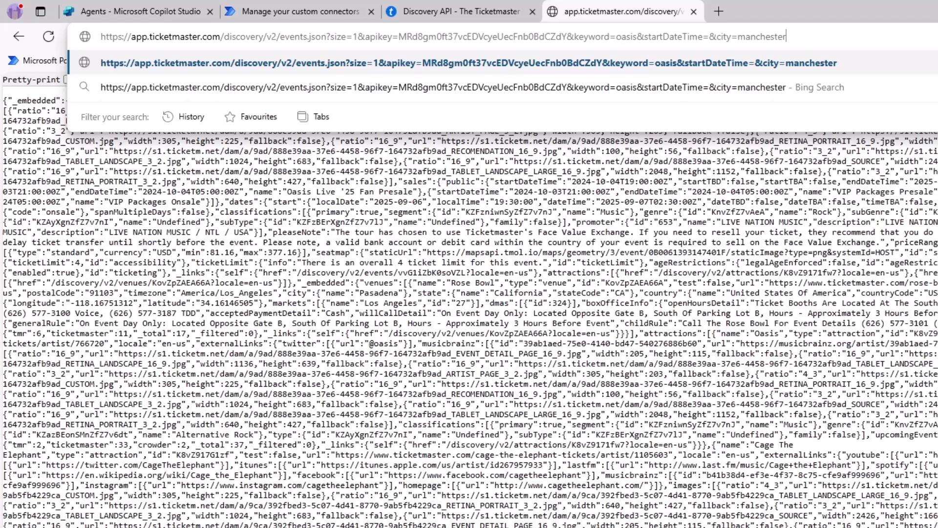
pyautogui.press('Return')
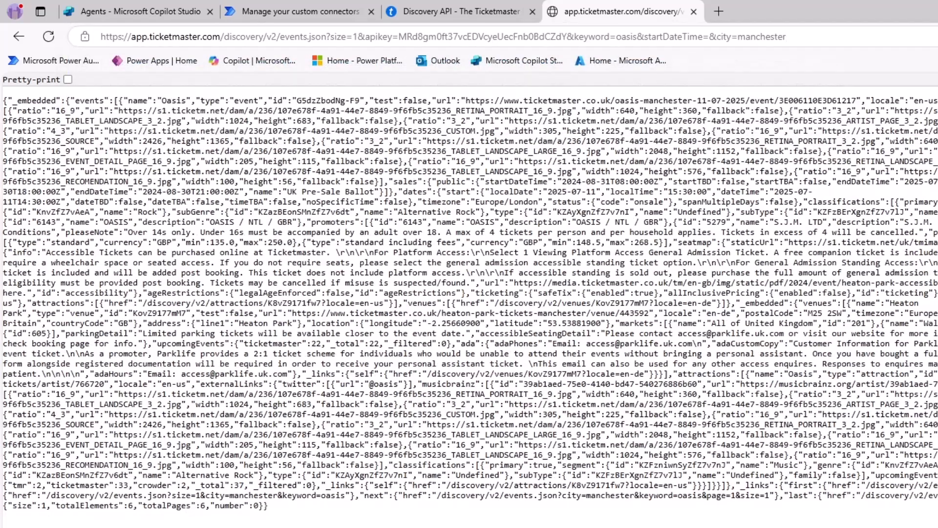
pyautogui.click(68, 79)
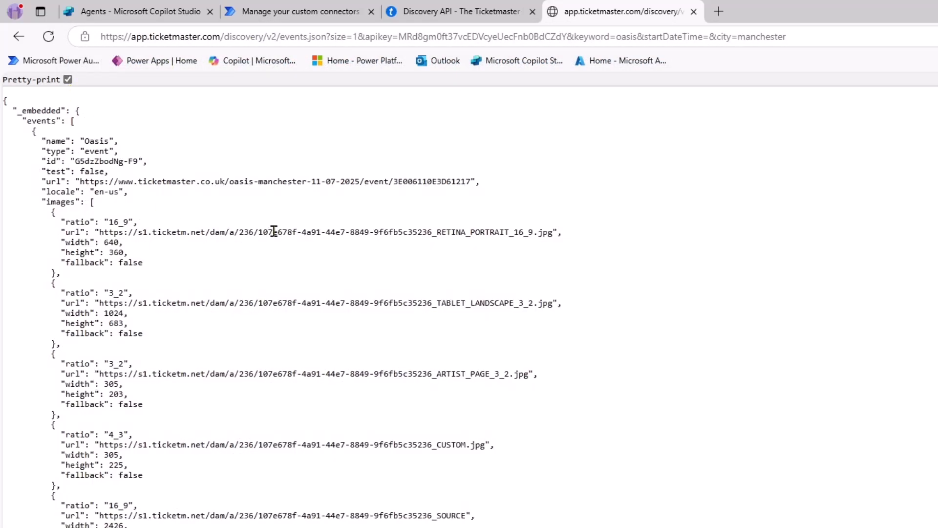
# Step: Examine the dates, promoters and price ranges in the JSON response and search it for manch to check the event's city
pyautogui.scroll(-15, 128, 178)
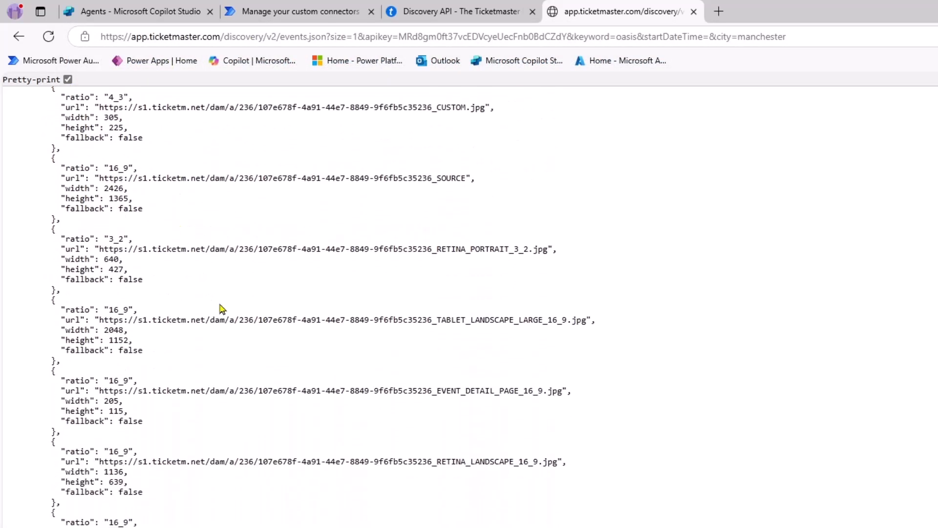
pyautogui.scroll(-3, 253, 377)
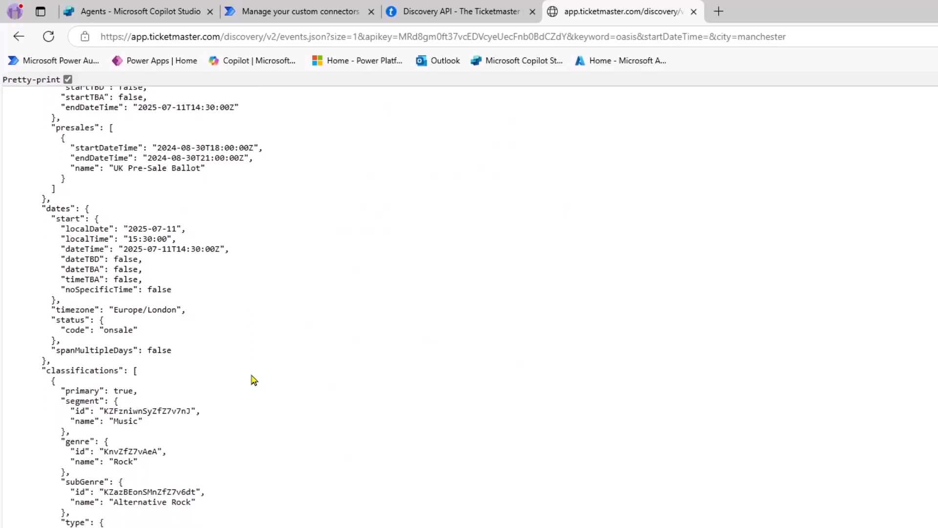
pyautogui.scroll(-3, 254, 379)
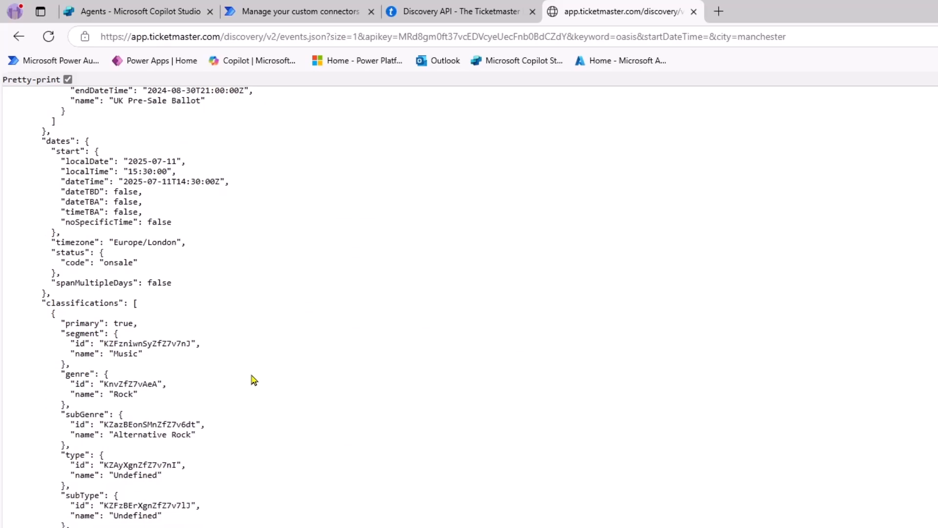
pyautogui.scroll(-12, 254, 380)
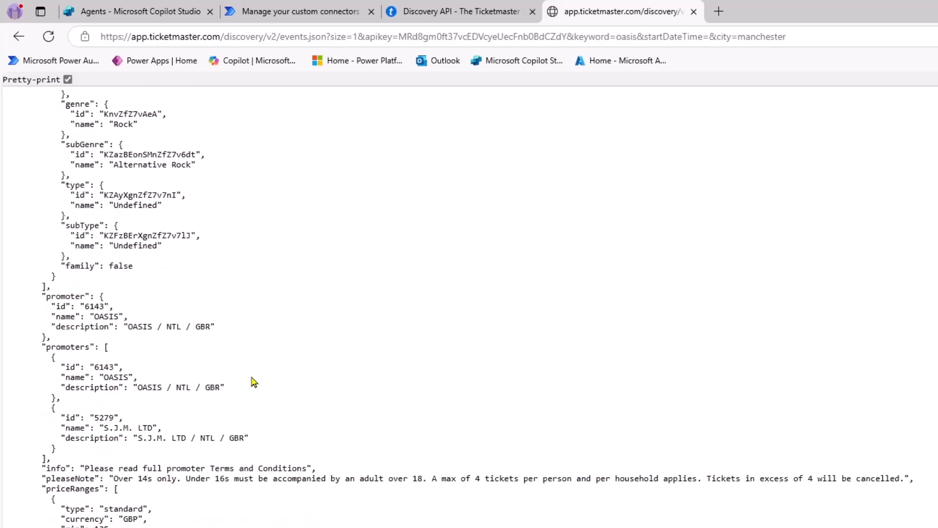
pyautogui.scroll(-9, 253, 381)
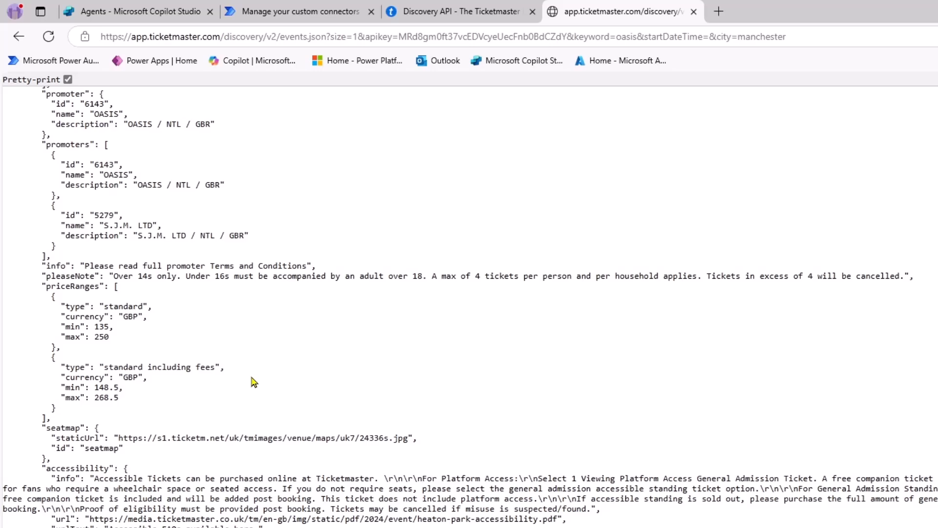
pyautogui.hotkey('ctrl', 'f')
pyautogui.write('ma')
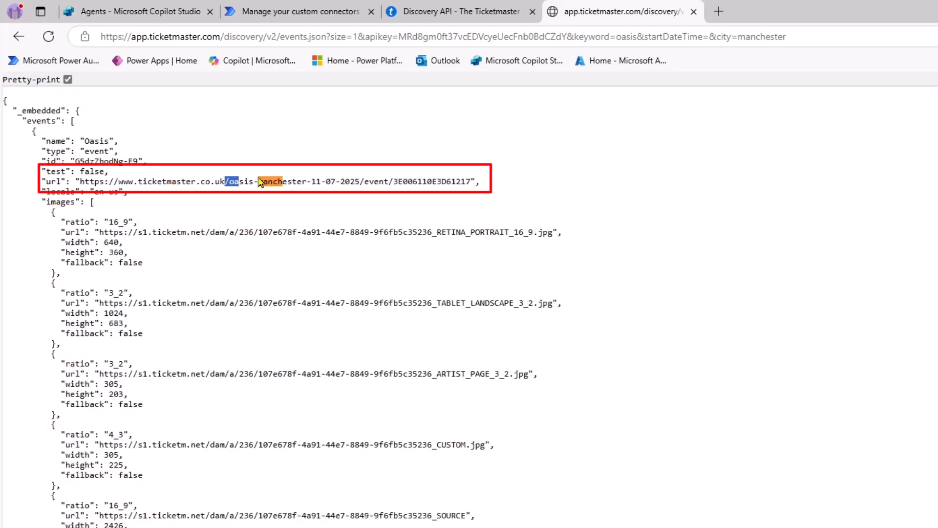
pyautogui.moveTo(261, 182); pyautogui.dragTo(310, 182)
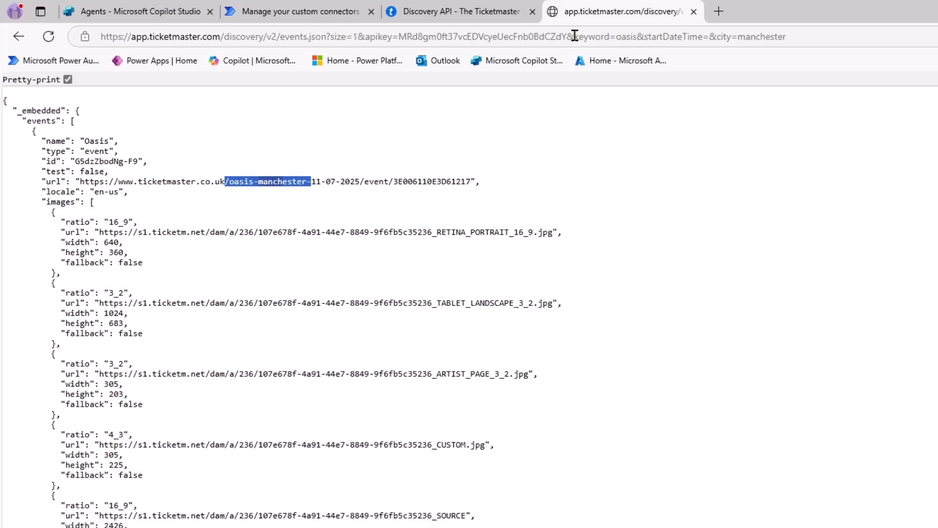
# Step: Append ?keyword=oasis&startDateTime=&city=manchester, copied from the browser request, to the sample's events.json URL in Power Automate and import the request
pyautogui.moveTo(572, 37); pyautogui.dragTo(798, 37)
pyautogui.hotkey('ctrl', 'c')
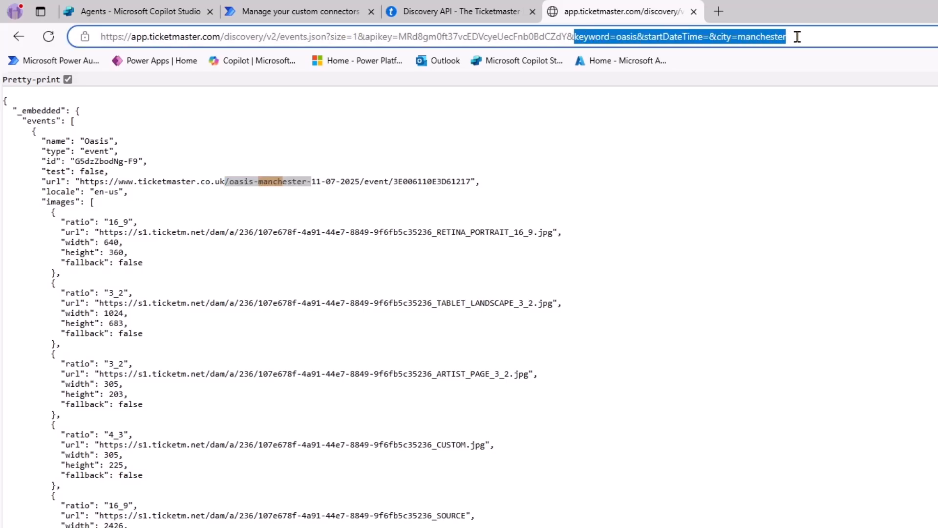
pyautogui.click(293, 11)
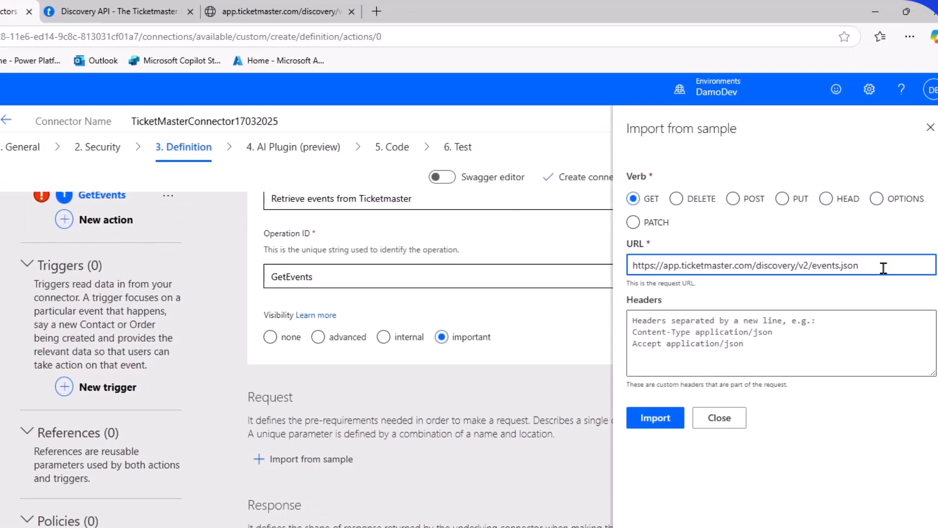
pyautogui.hotkey('ctrl', 'v')
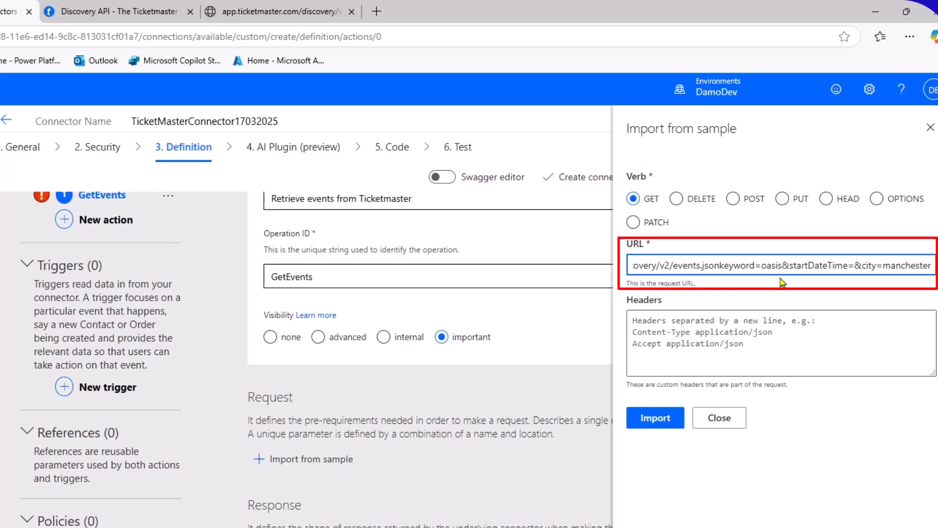
pyautogui.write('?')
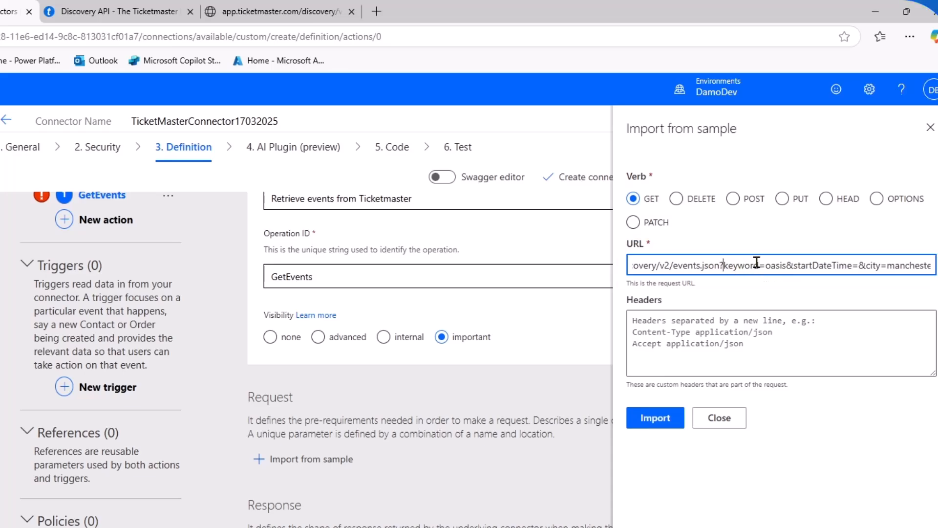
pyautogui.click(655, 417)
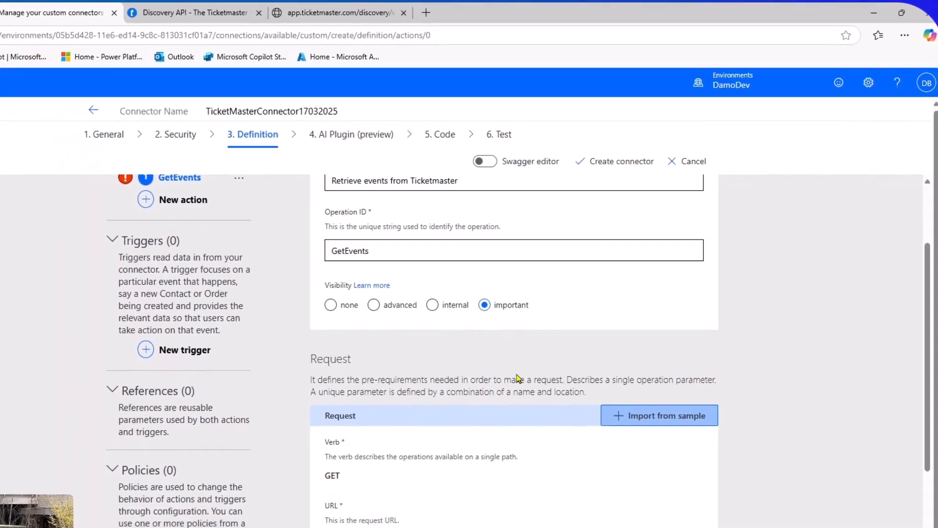
# Step: Set the size parameter to 5 in the browser's Ticketmaster events request URL and load a new sample response
pyautogui.scroll(-3, 518, 378)
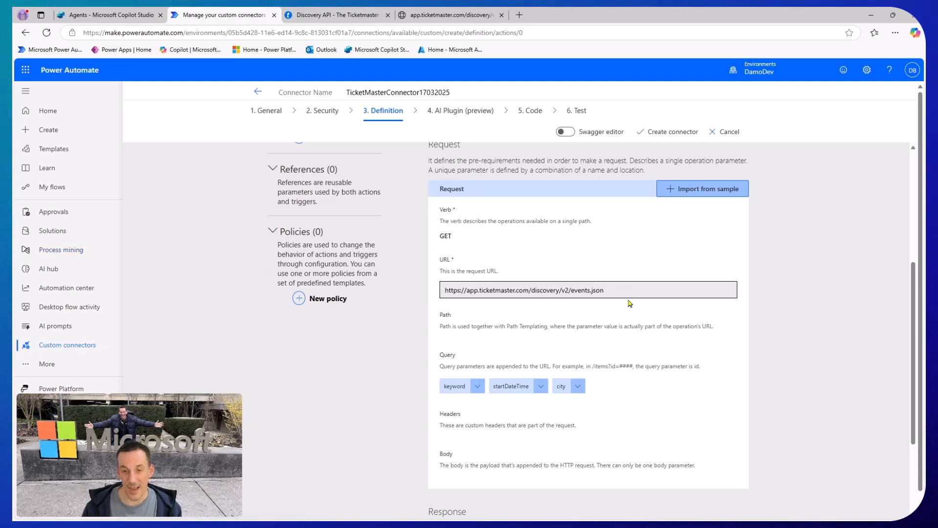
pyautogui.scroll(-3, 664, 344)
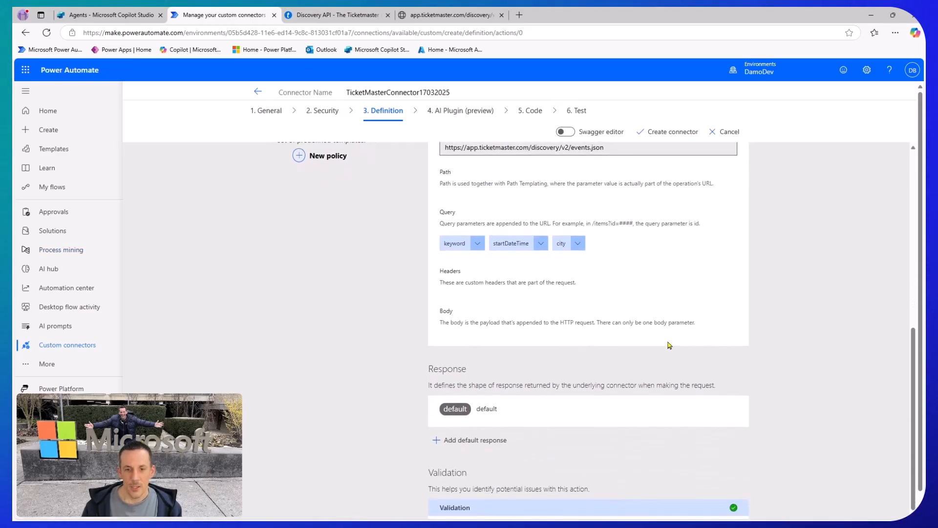
pyautogui.click(459, 15)
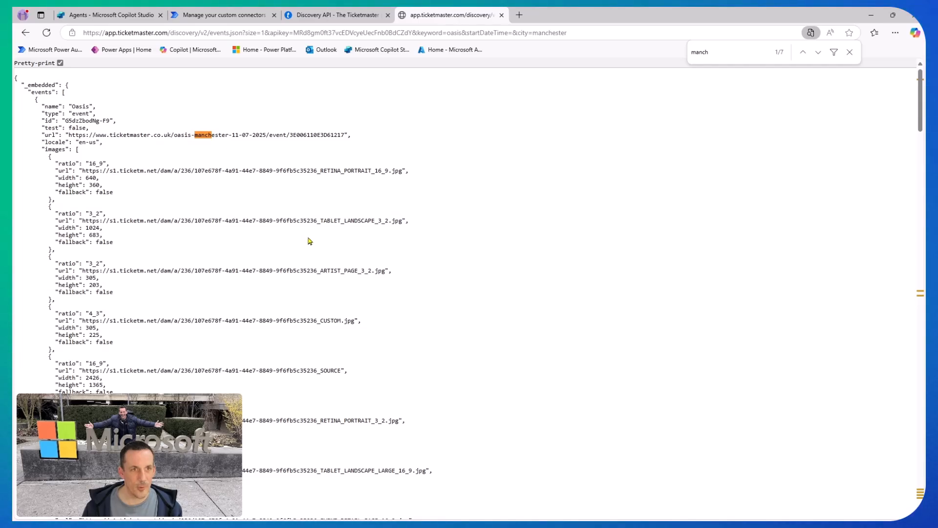
pyautogui.doubleClick(263, 33)
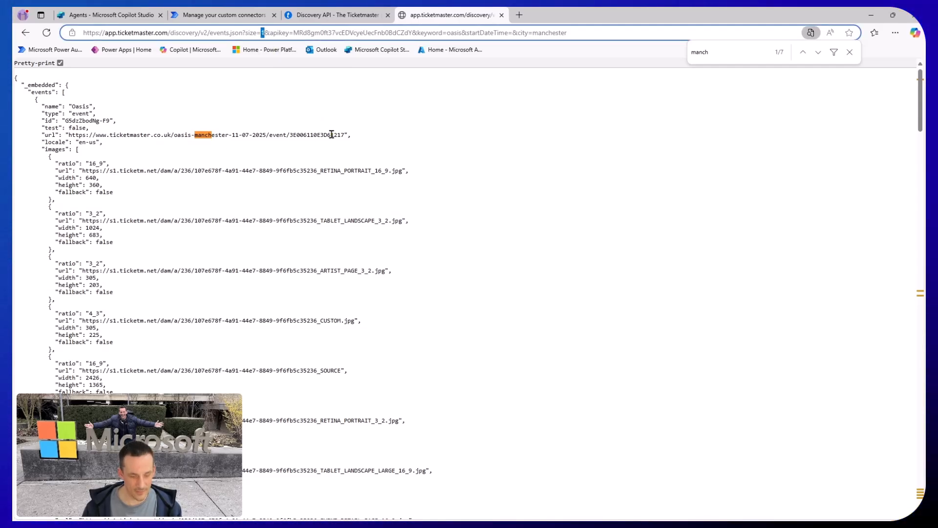
pyautogui.write('5')
pyautogui.press('Return')
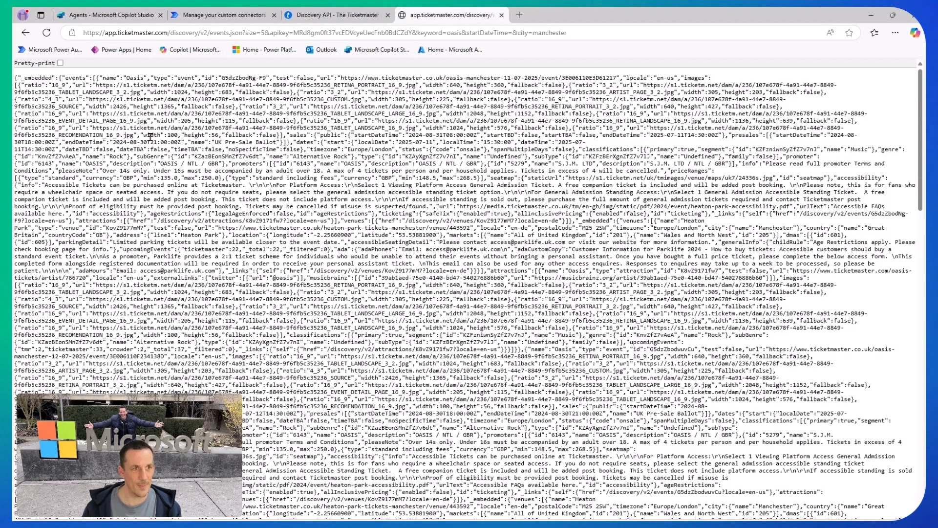
# Step: Copy the full five-event JSON response from the browser and import it as the sample body of GetEvents' default response in Power Automate
pyautogui.hotkey('ctrl', 'a')
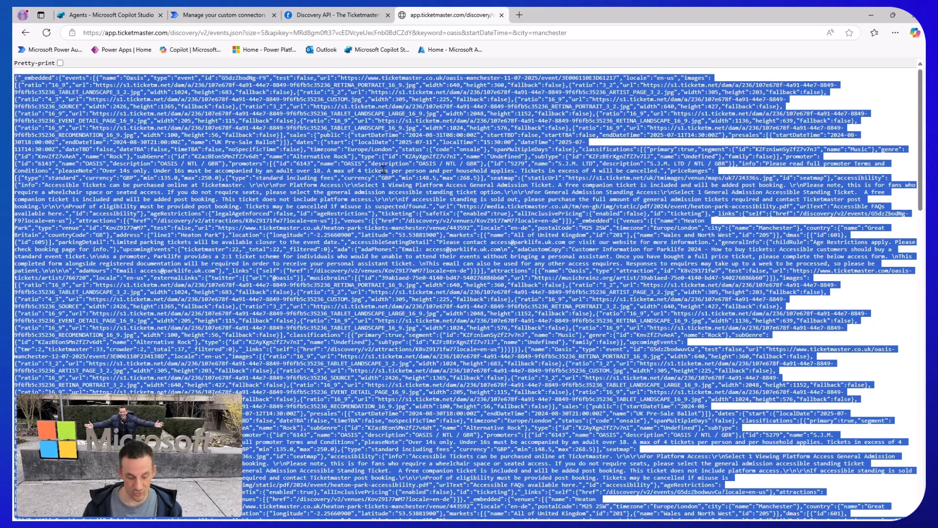
pyautogui.click(222, 14)
pyautogui.click(457, 375)
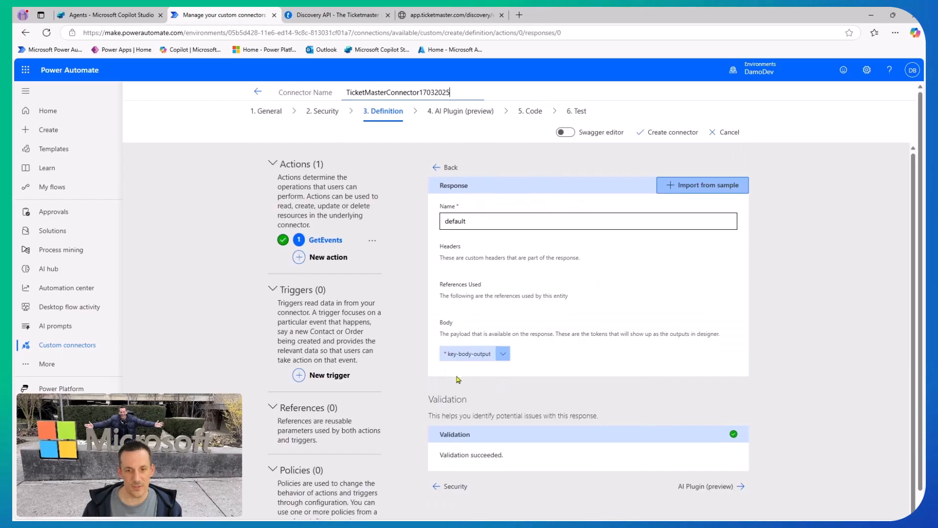
pyautogui.click(707, 188)
pyautogui.click(762, 235)
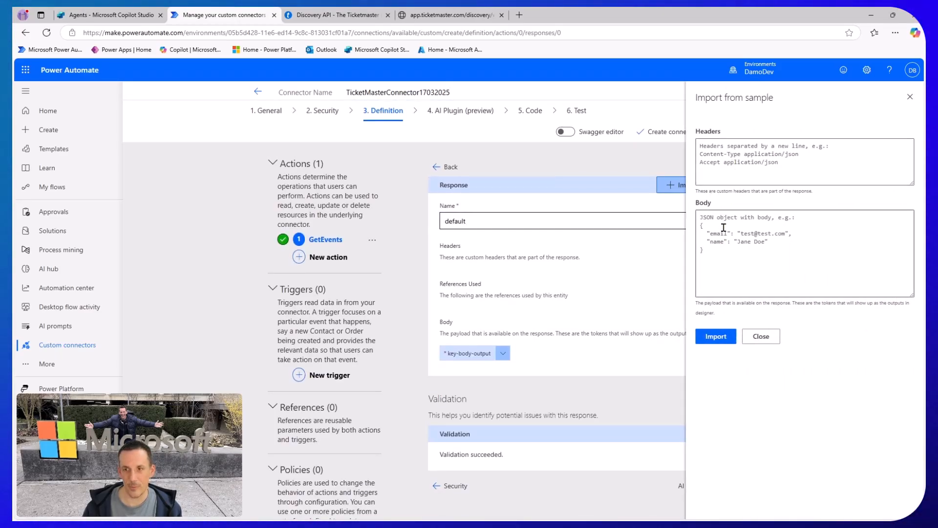
pyautogui.hotkey('ctrl', 'v')
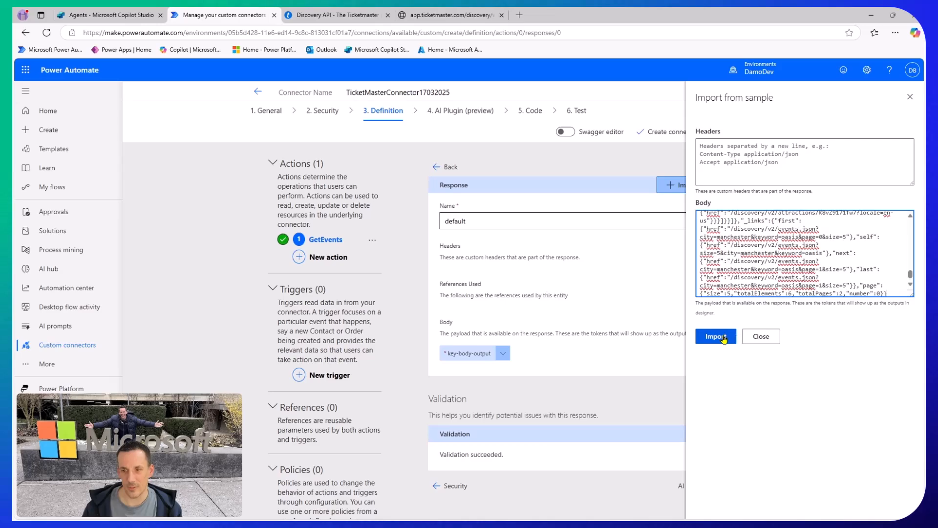
pyautogui.click(716, 336)
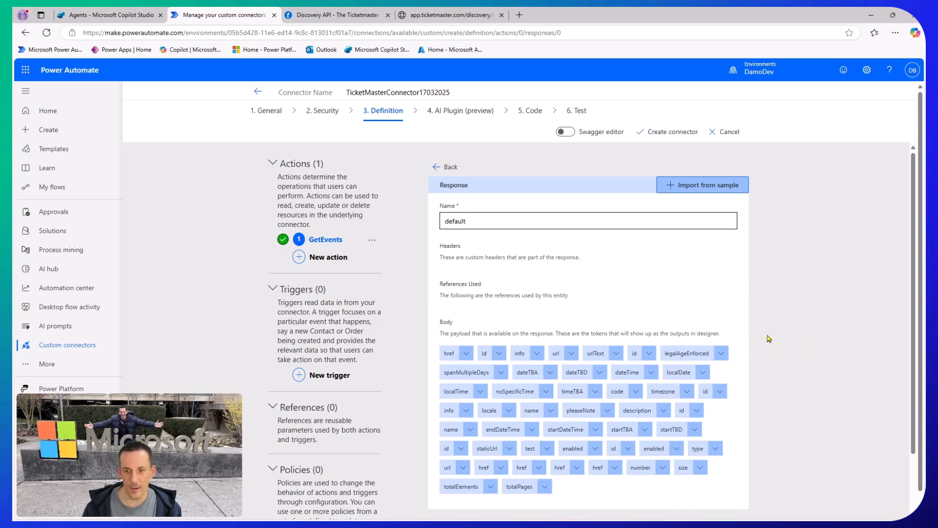
# Step: Review the imported response body fields, create the TicketMasterConnector17032025 connector and open its operation test
pyautogui.scroll(-2, 769, 339)
pyautogui.scroll(2, 794, 348)
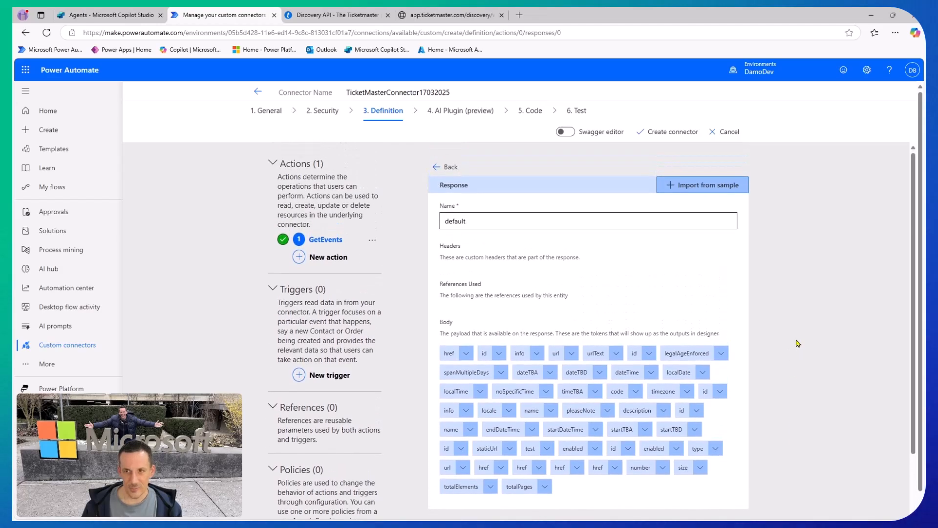
pyautogui.click(664, 143)
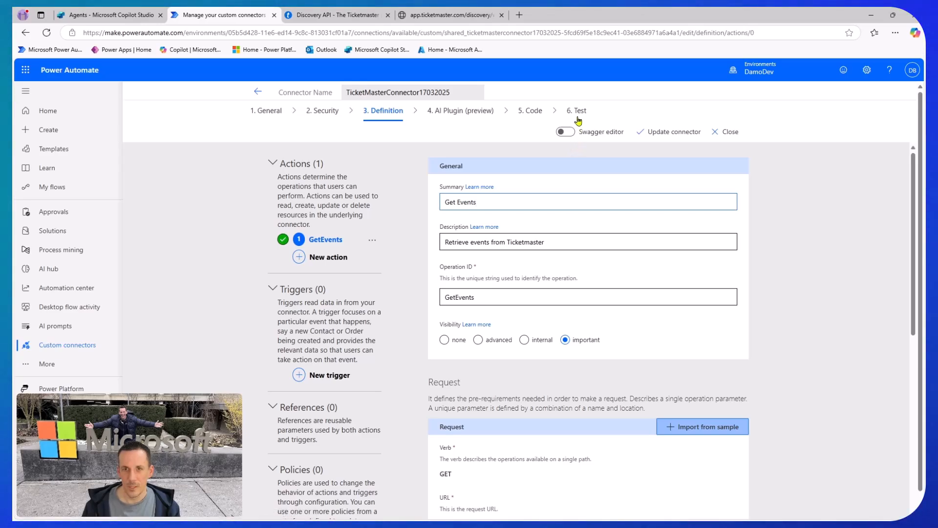
pyautogui.click(578, 113)
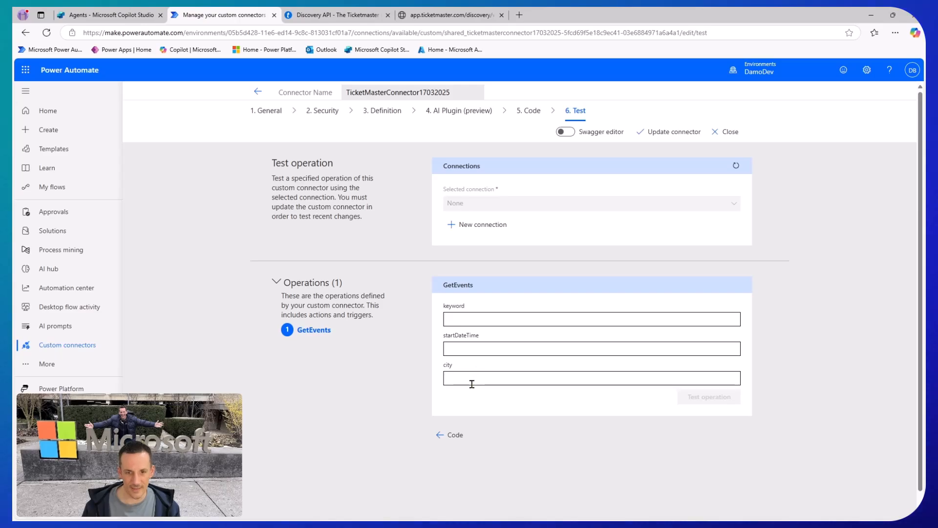
# Step: Create a new connection for the connector with the API key from the clipboard history, and refresh the test's connection list
pyautogui.click(489, 226)
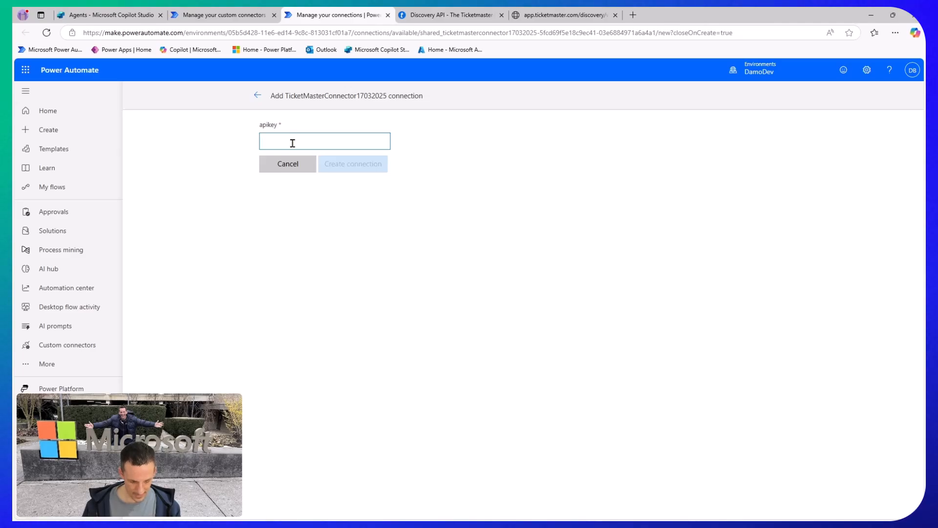
pyautogui.press('super+v')
pyautogui.scroll(-3, 327, 240)
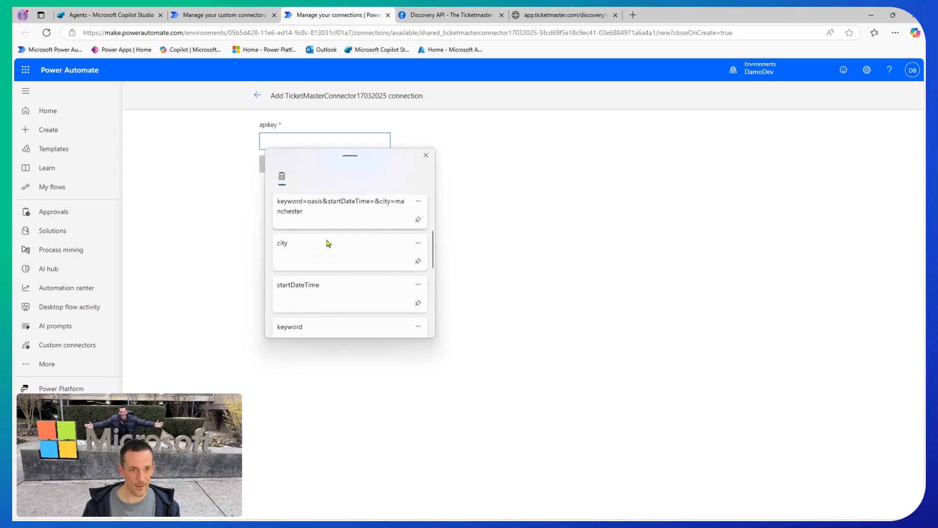
pyautogui.scroll(-5, 327, 243)
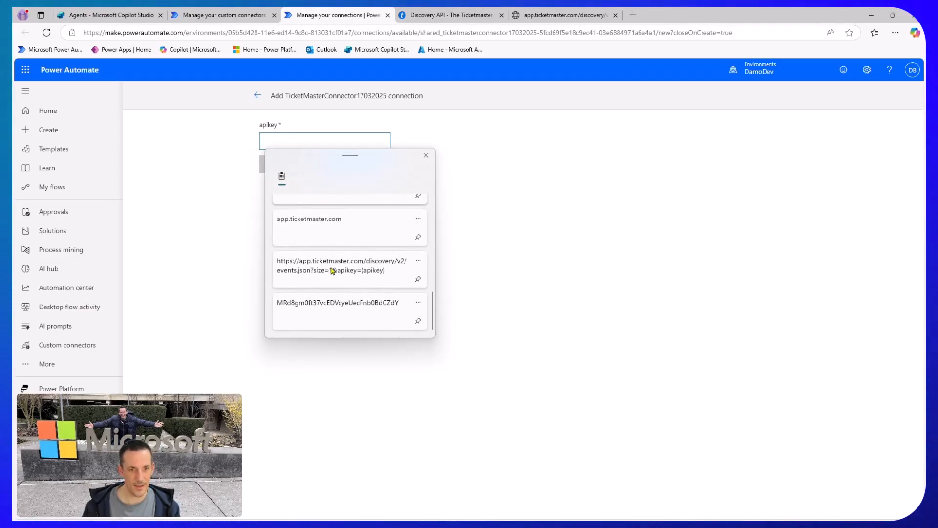
pyautogui.click(331, 313)
pyautogui.click(348, 171)
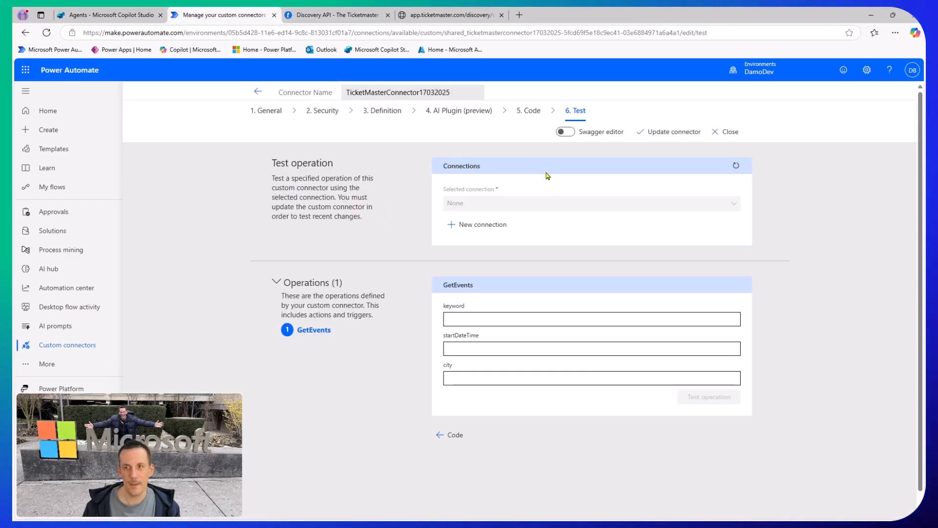
pyautogui.click(736, 167)
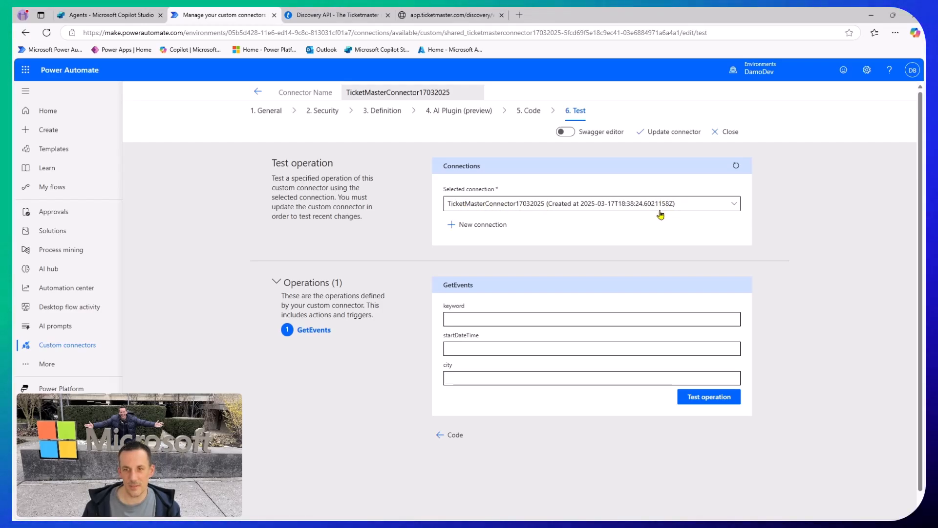
# Step: Test the GetEvents operation with the keyword oasis and read the status and body of the response
pyautogui.click(481, 319)
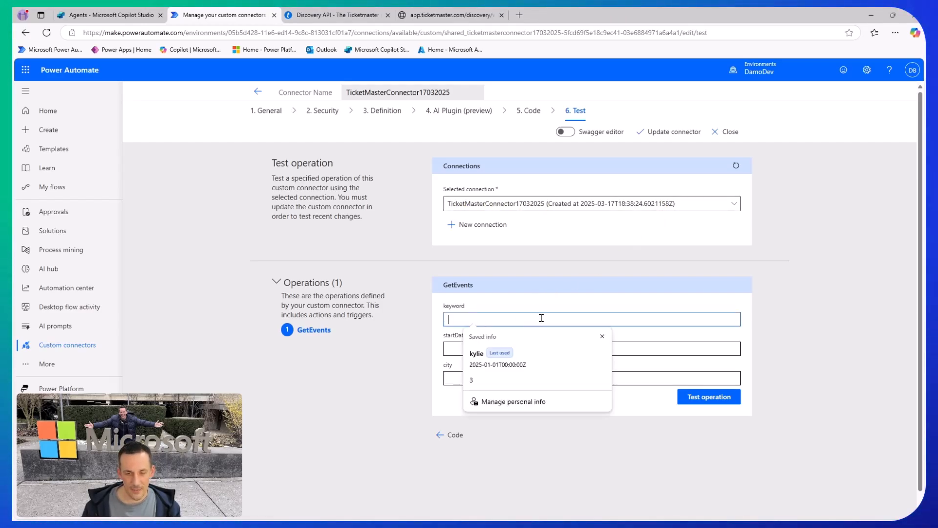
pyautogui.write('oasis')
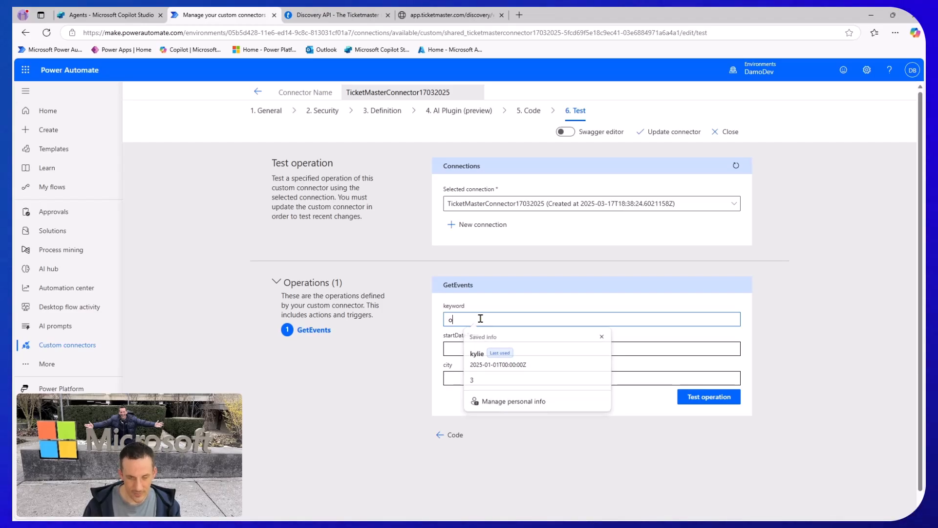
pyautogui.click(706, 397)
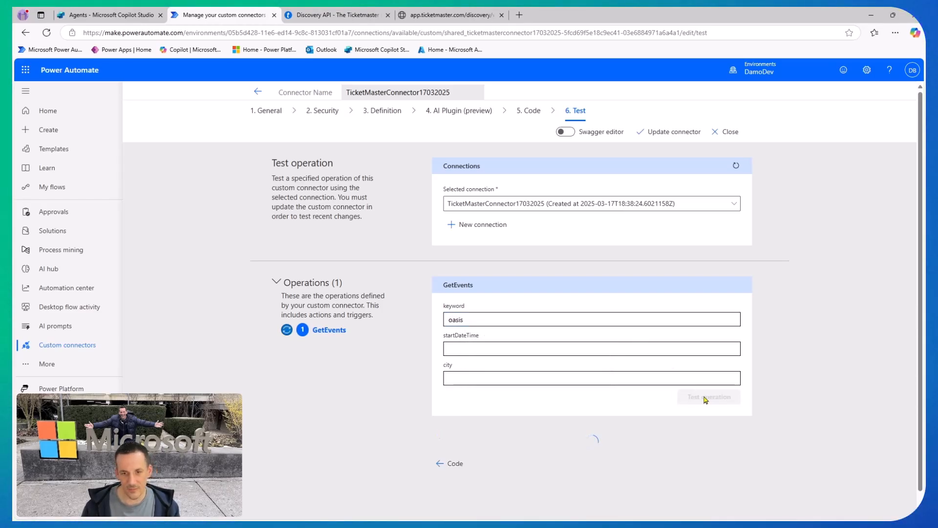
pyautogui.scroll(-3, 596, 376)
pyautogui.scroll(-5, 617, 384)
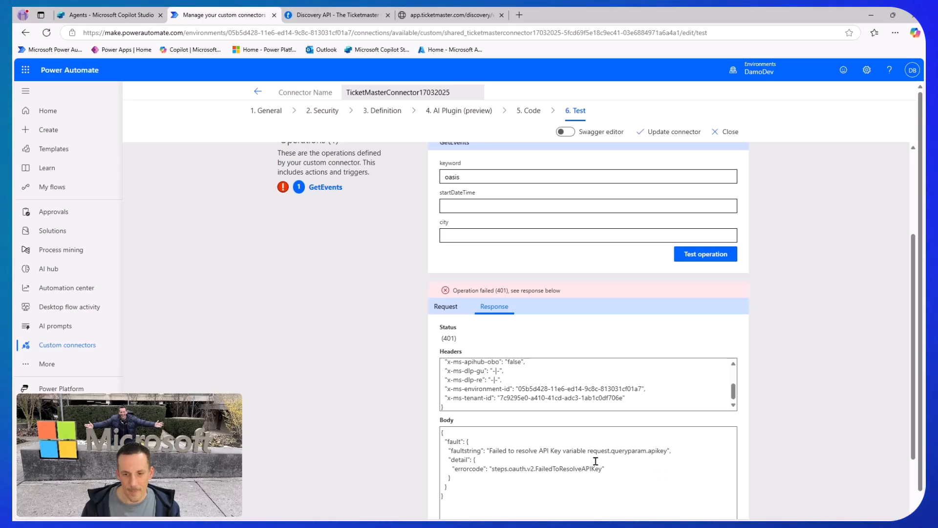
pyautogui.scroll(-1, 628, 460)
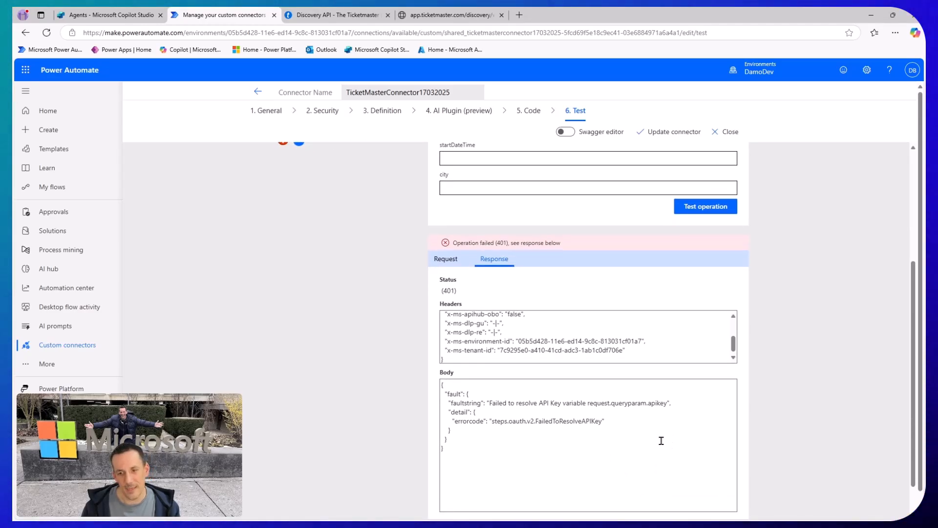
# Step: Set the API key's parameter location to Query in the connector's security settings and update the connector
pyautogui.scroll(4, 660, 440)
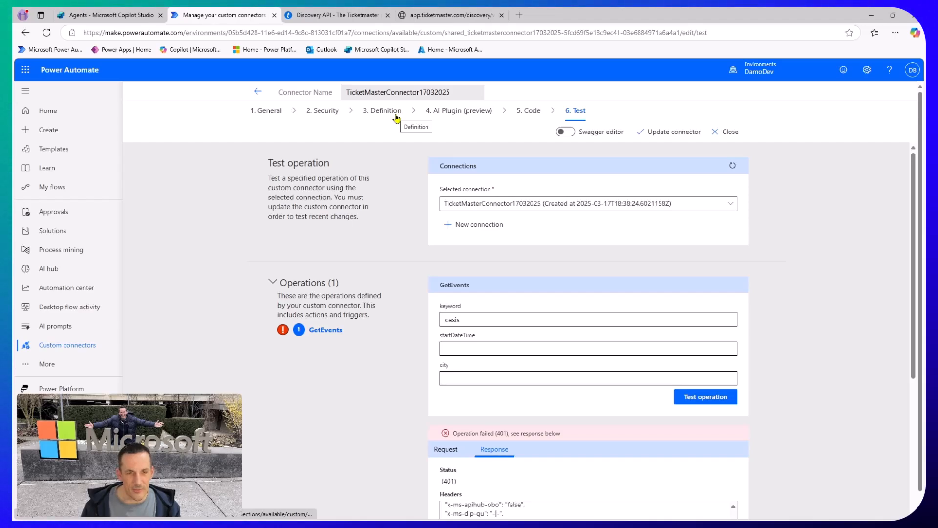
pyautogui.click(322, 115)
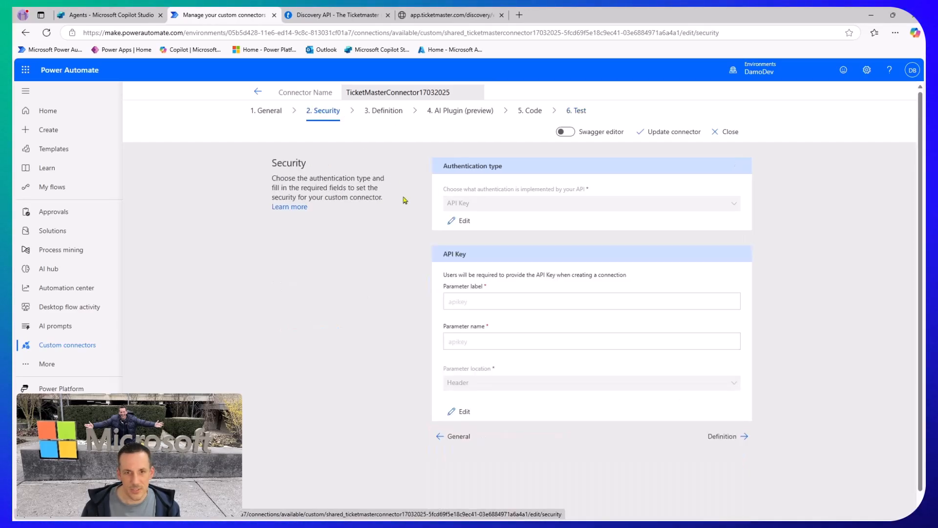
pyautogui.click(460, 222)
pyautogui.click(482, 379)
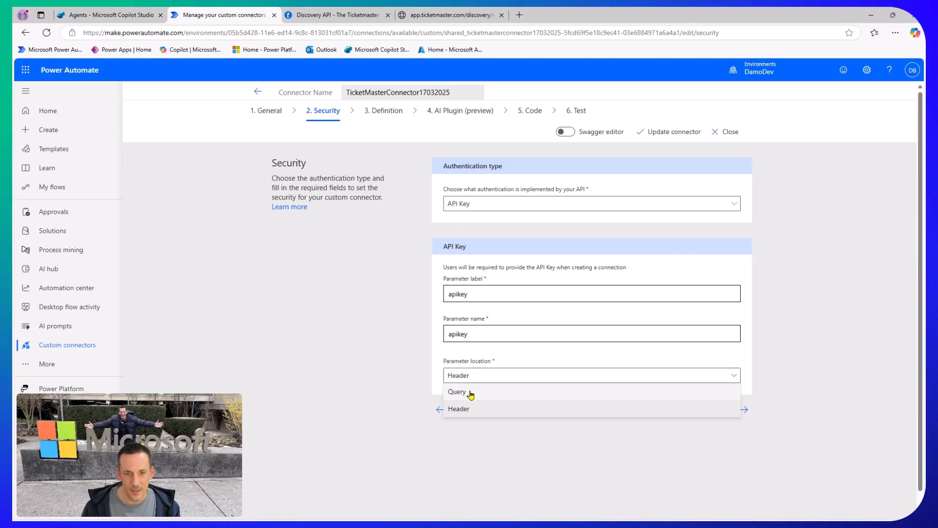
pyautogui.click(470, 392)
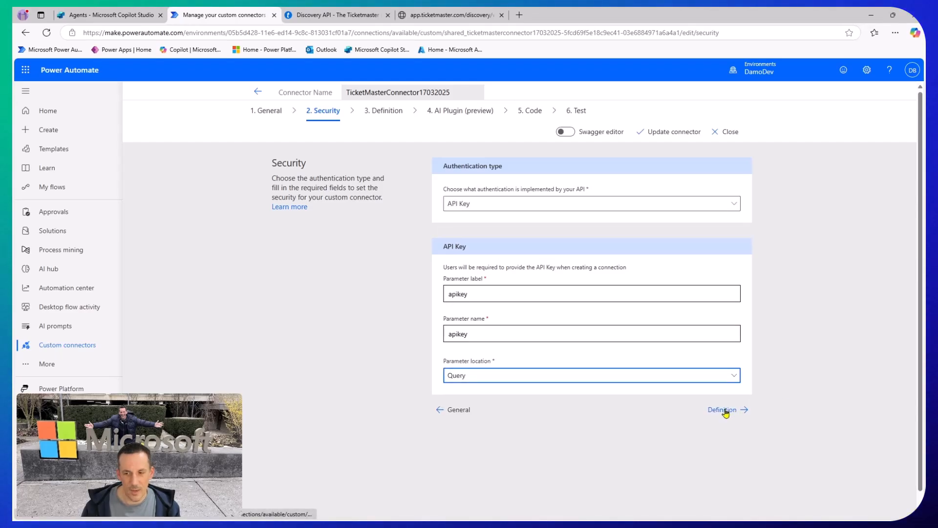
pyautogui.click(671, 137)
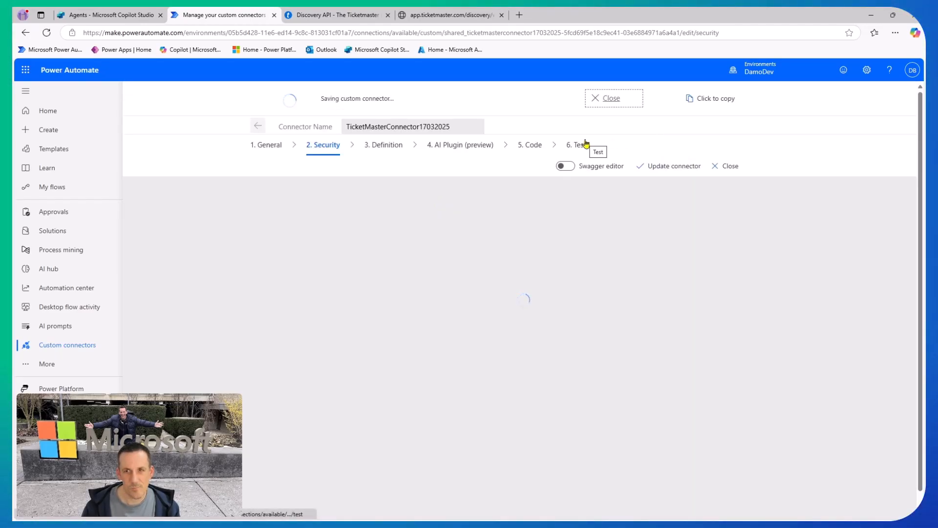
# Step: Check how the Event Search sample request passes apikey in the Ticketmaster Discovery API documentation, and return to the connector
pyautogui.click(337, 14)
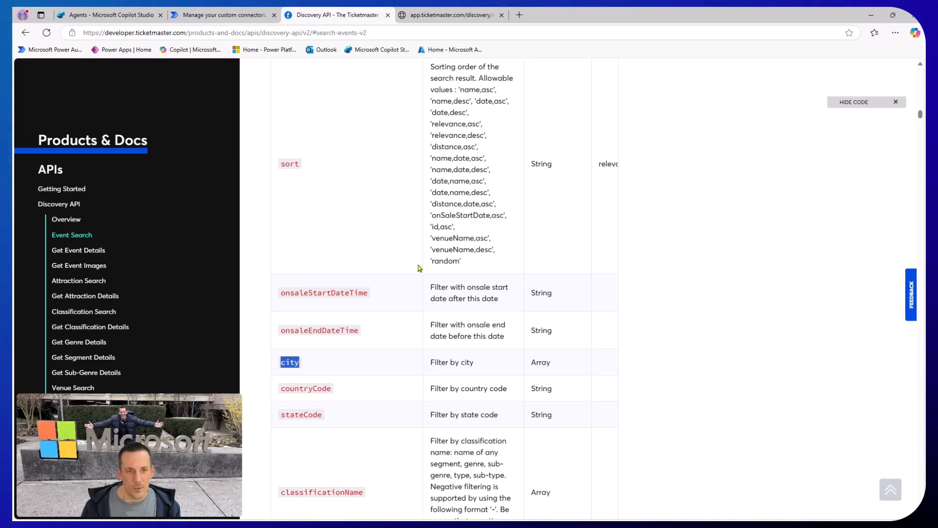
pyautogui.scroll(15, 420, 268)
pyautogui.scroll(8, 430, 278)
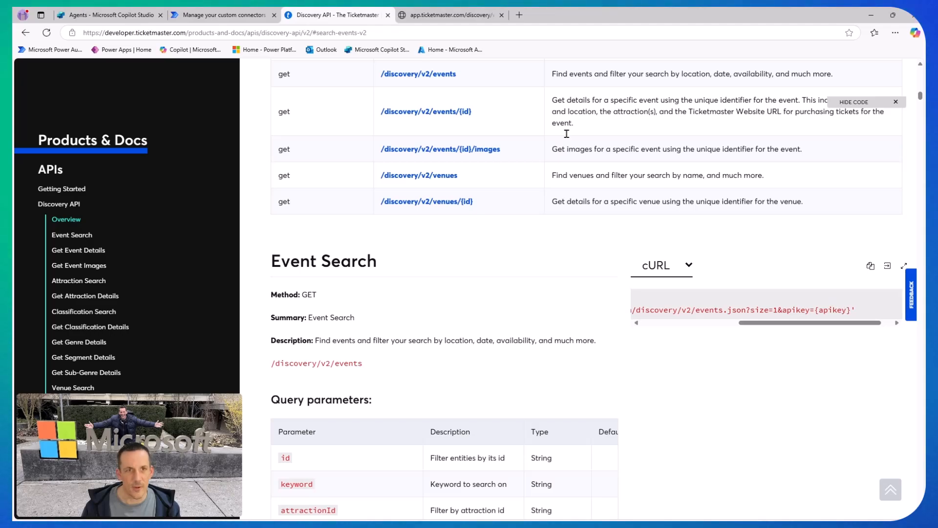
pyautogui.click(244, 18)
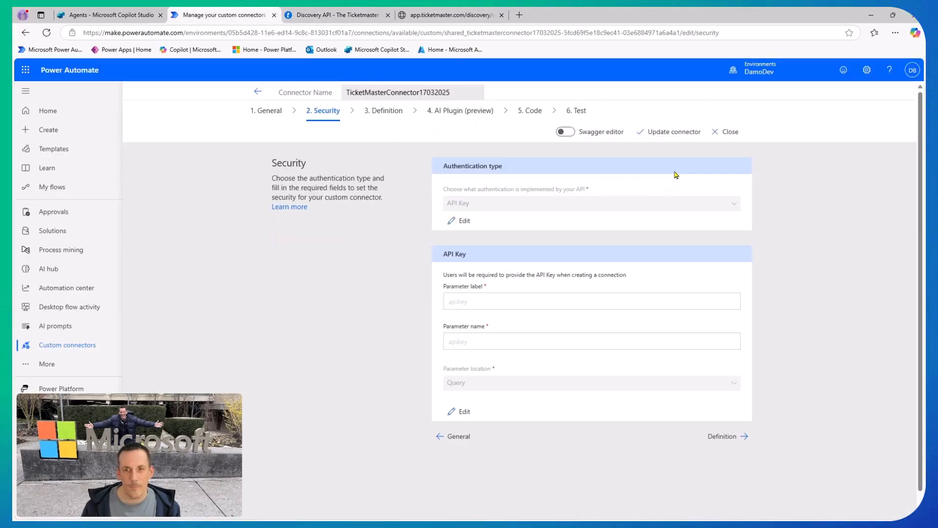
# Step: Test the GetEvents operation with all parameters left empty and review the response body and schema validation
pyautogui.click(576, 111)
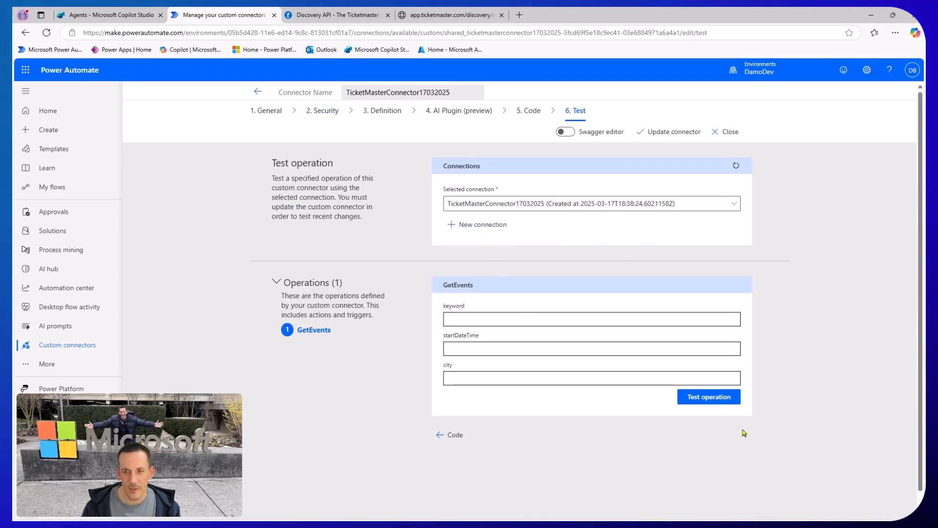
pyautogui.click(712, 396)
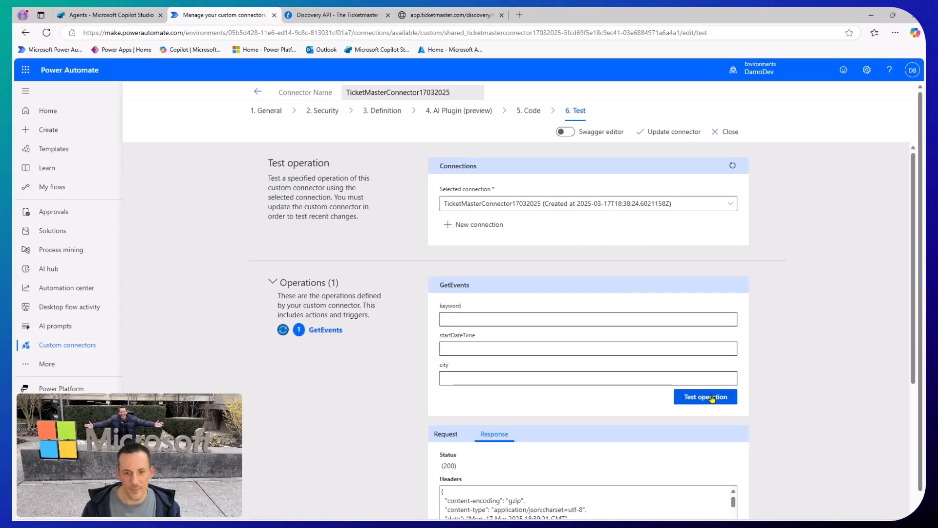
pyautogui.scroll(-5, 679, 382)
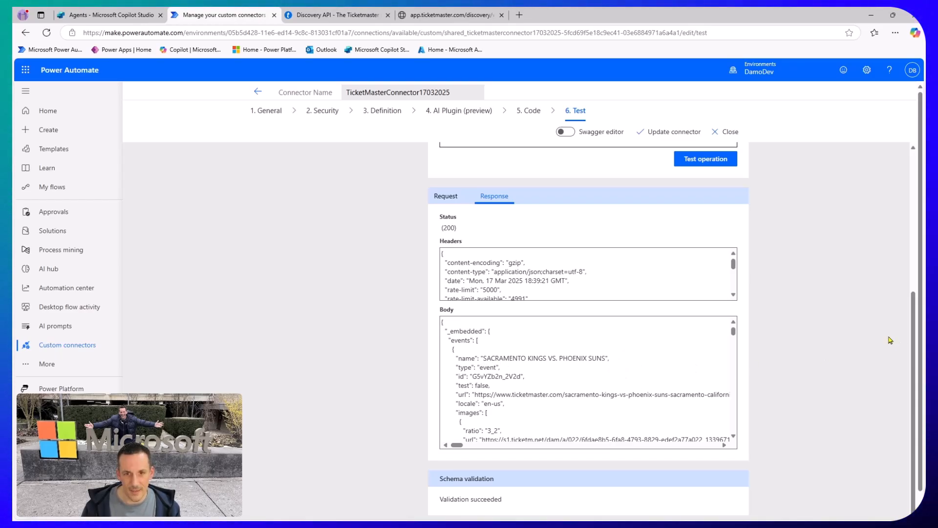
pyautogui.scroll(5, 772, 309)
# Step: Rerun the GetEvents test with the keyword oasis and check the returned events in the response body
pyautogui.click(517, 316)
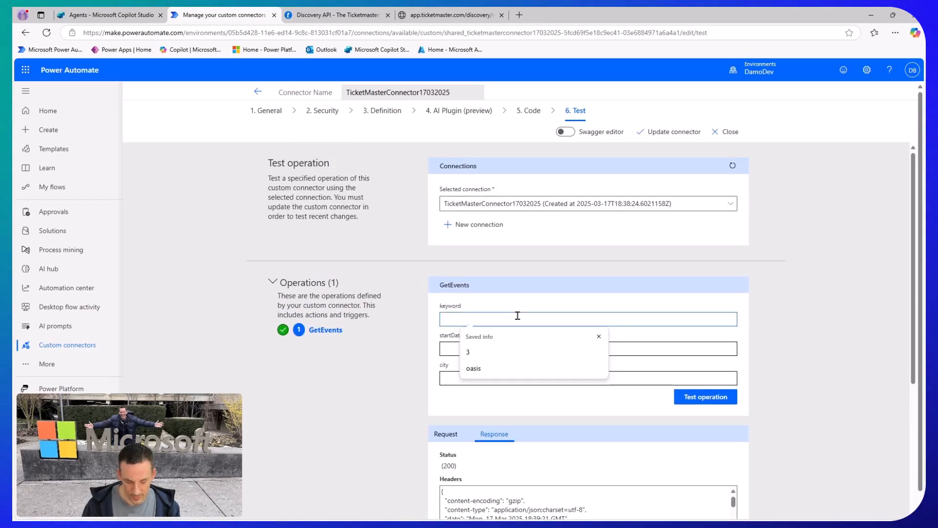
pyautogui.write('oasis')
pyautogui.click(730, 395)
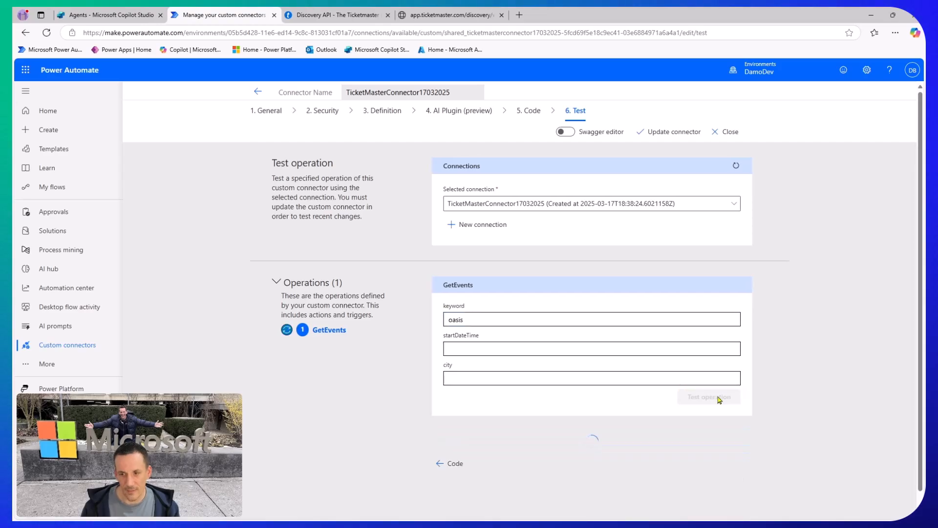
pyautogui.scroll(-4, 761, 383)
pyautogui.scroll(-5, 587, 335)
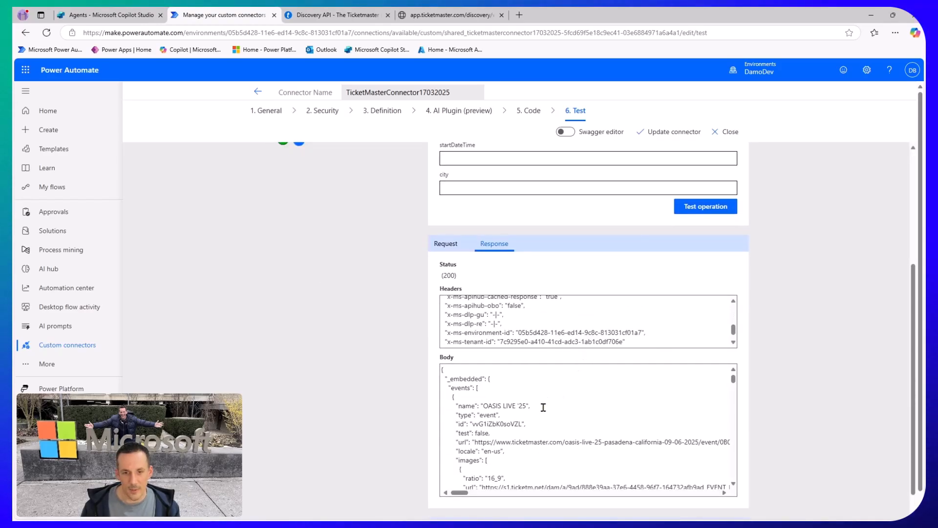
pyautogui.scroll(4, 808, 293)
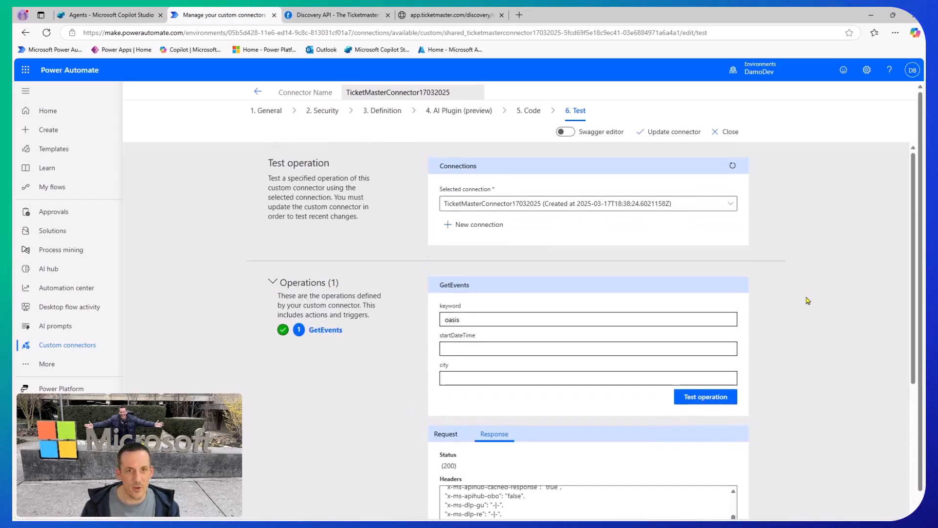
# Step: Select the connector name TicketMasterConnector17032025 and switch to the agents list in Copilot Studio
pyautogui.moveTo(458, 92); pyautogui.dragTo(343, 92)
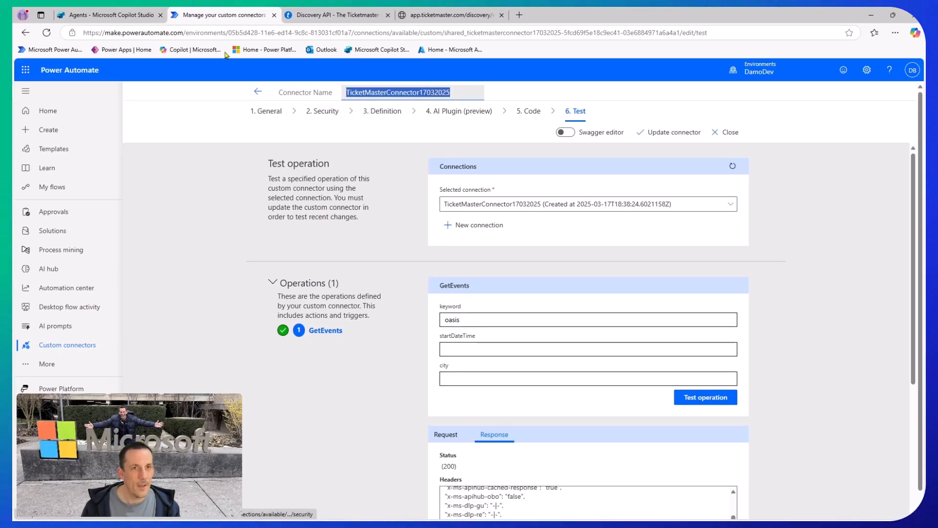
pyautogui.click(130, 15)
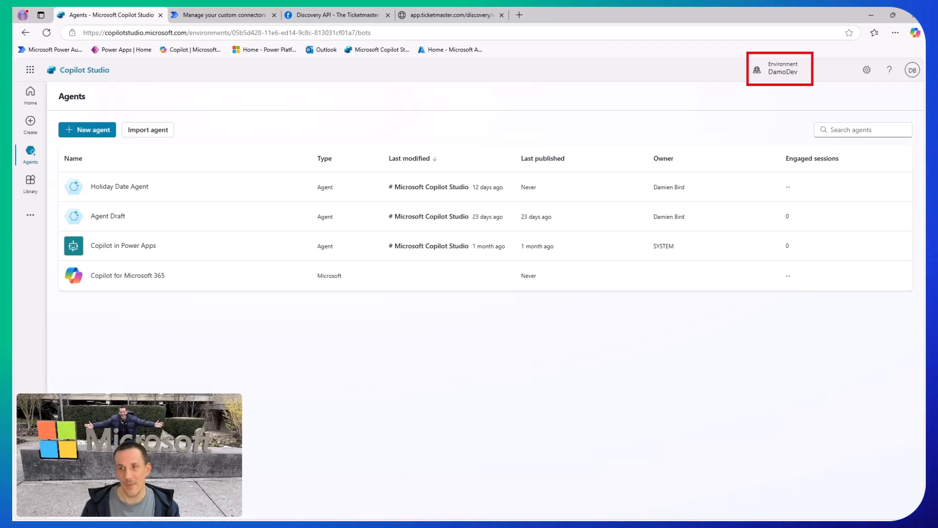
# Step: Start a new agent described as "This agent will be able to get details about upcoming events using a custom connector"
pyautogui.click(248, 16)
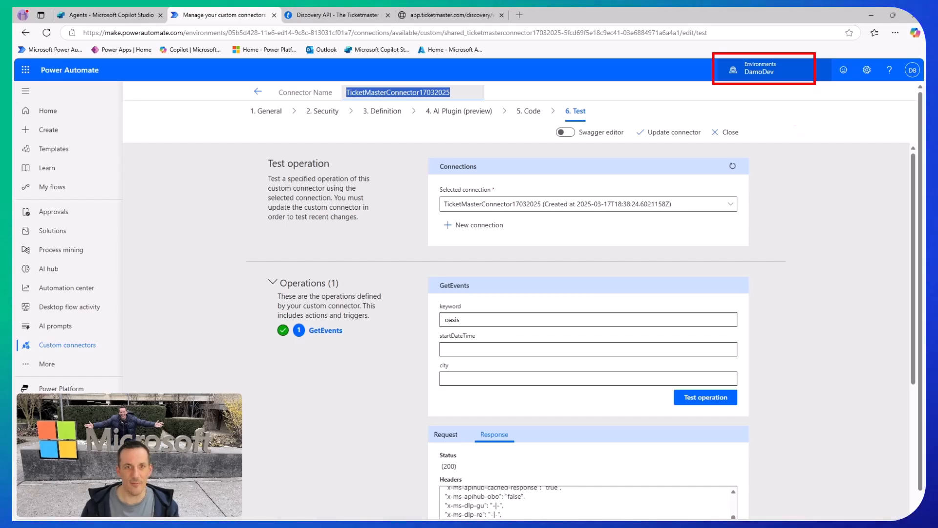
pyautogui.click(107, 14)
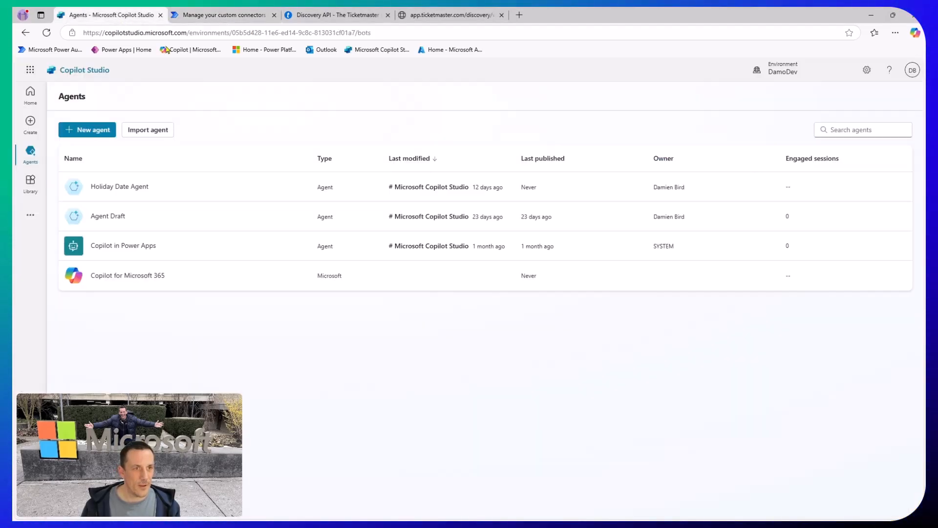
pyautogui.click(100, 134)
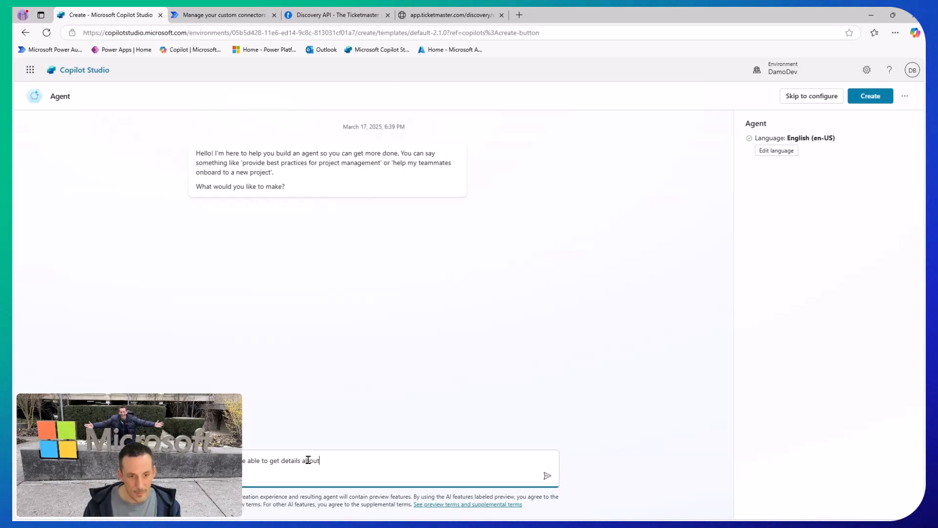
pyautogui.write('coming eve')
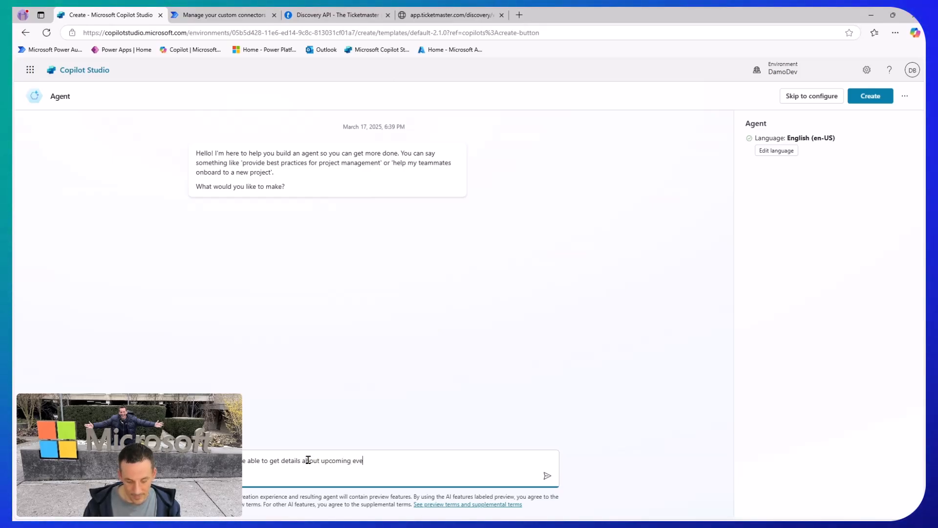
pyautogui.write('nts using a ')
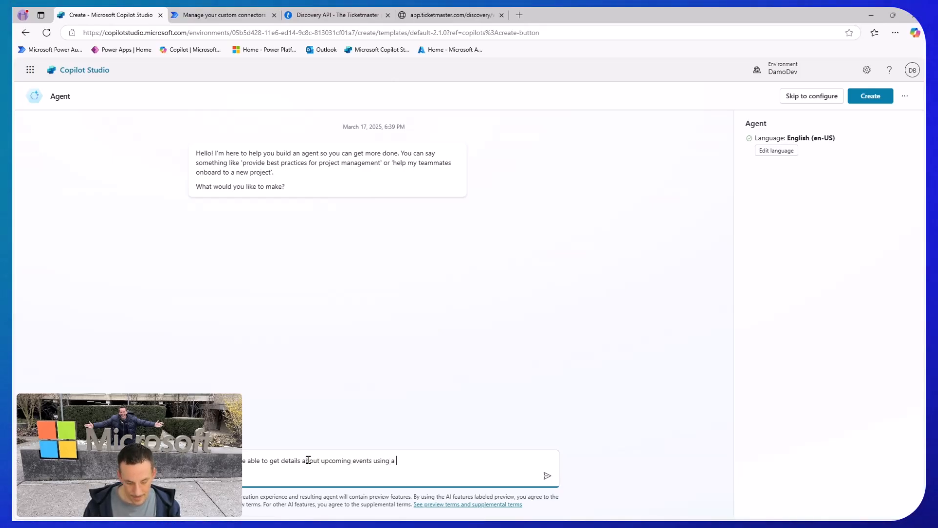
pyautogui.write('custom connector')
pyautogui.press('Return')
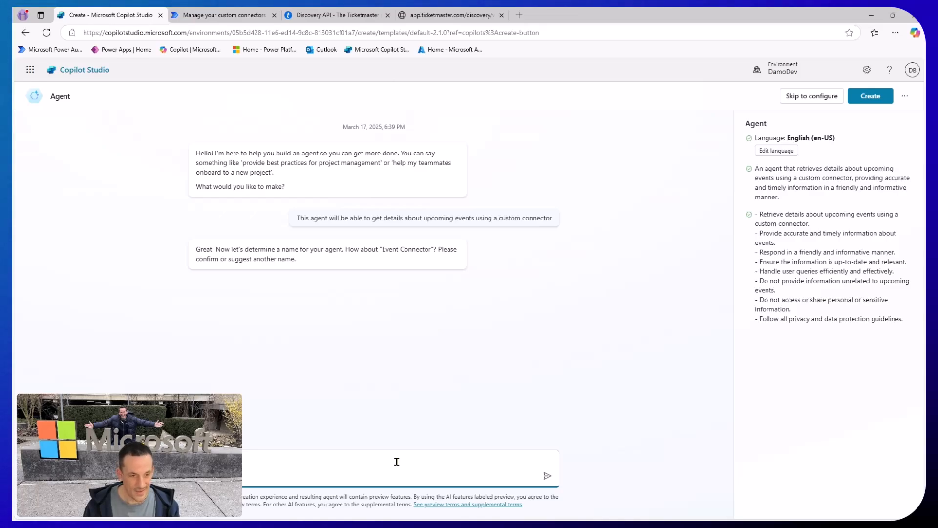
# Step: Name the agent Events Agent and create it with the generated description and instructions
pyautogui.write('Events Agent')
pyautogui.press('Return')
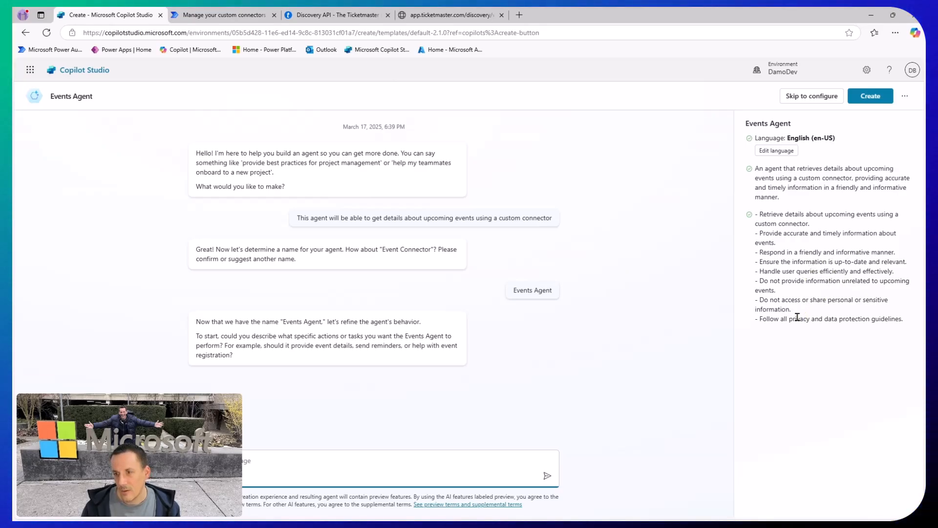
pyautogui.click(871, 97)
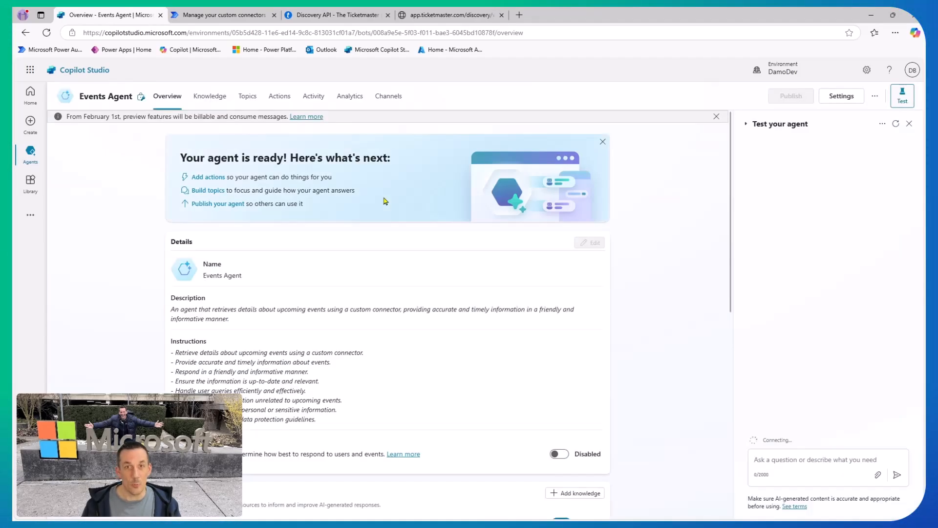
# Step: Test the agent with its general knowledge enabled by asking "when do oasis play in manchester"
pyautogui.scroll(-4, 440, 272)
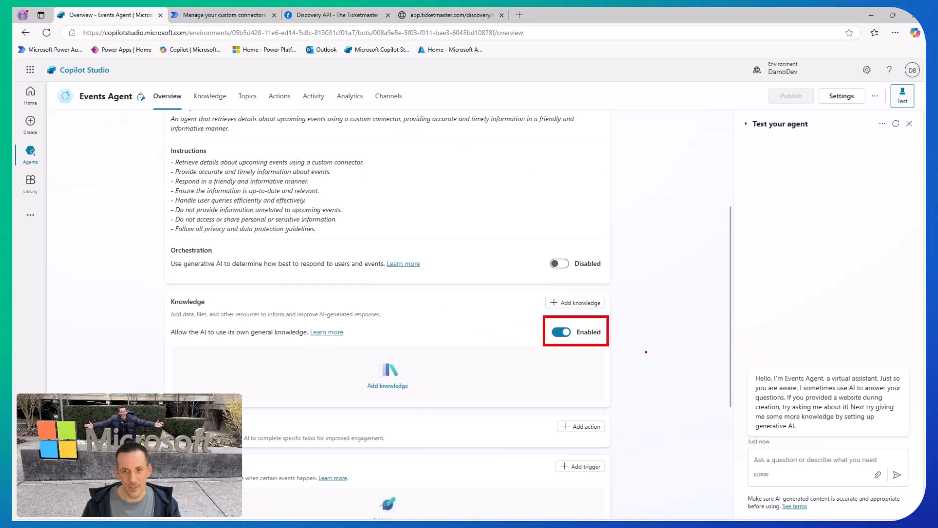
pyautogui.click(803, 460)
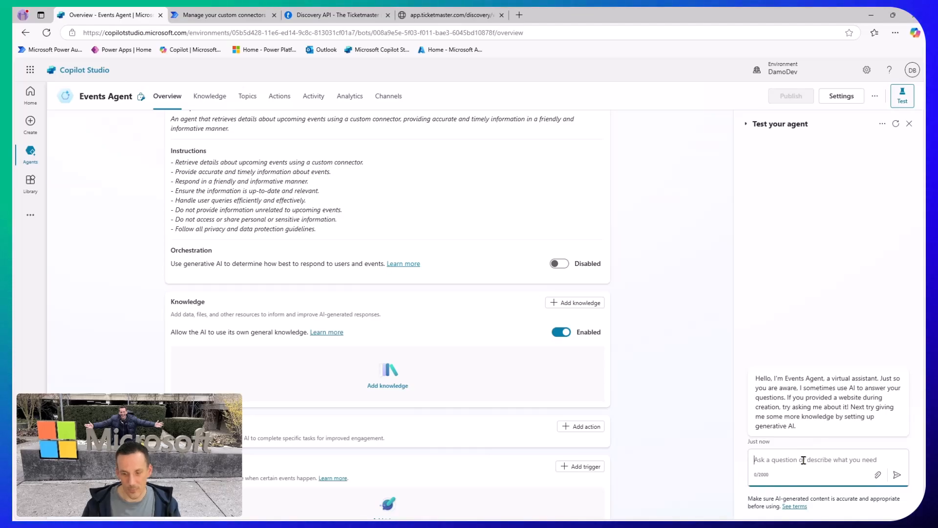
pyautogui.write('w')
pyautogui.write('hen do oasis pl')
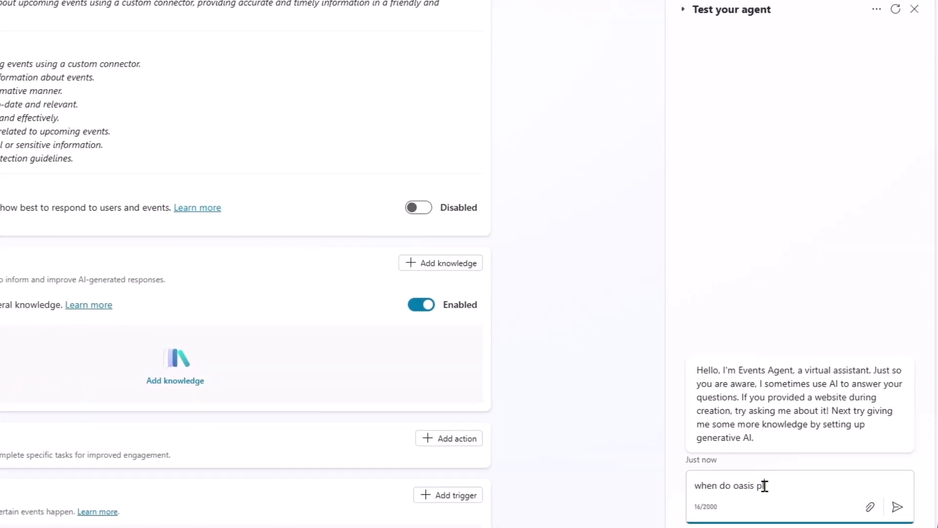
pyautogui.write('ay in man')
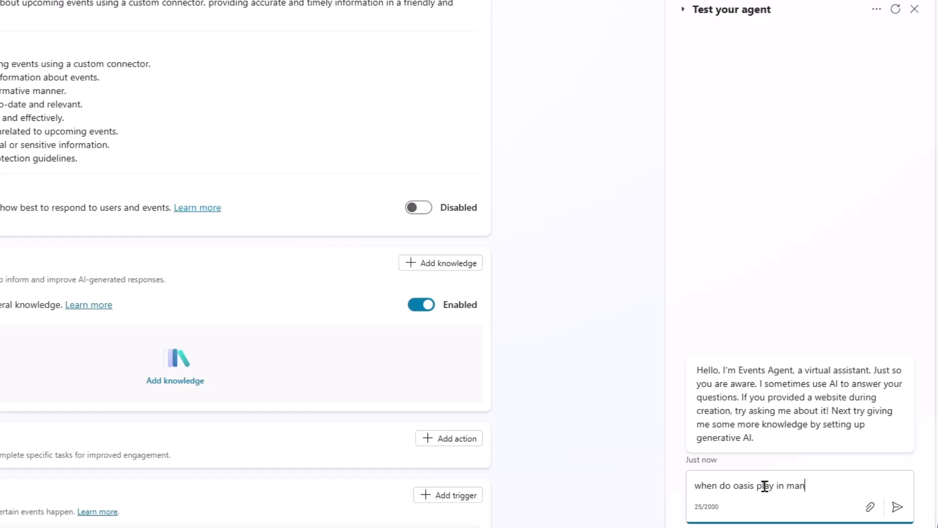
pyautogui.write('chester')
pyautogui.press('Return')
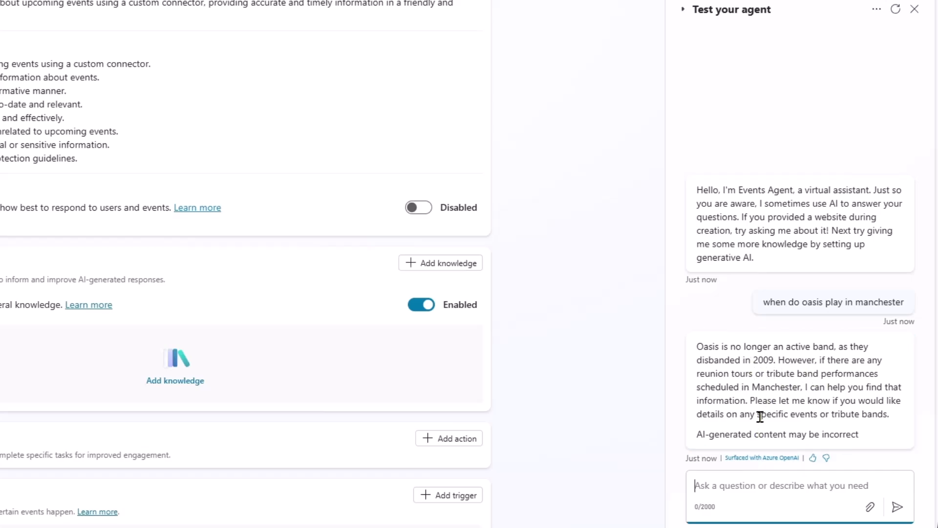
# Step: Disable the AI's use of its own general knowledge and ask "when do oasis play in manchester" again
pyautogui.click(425, 305)
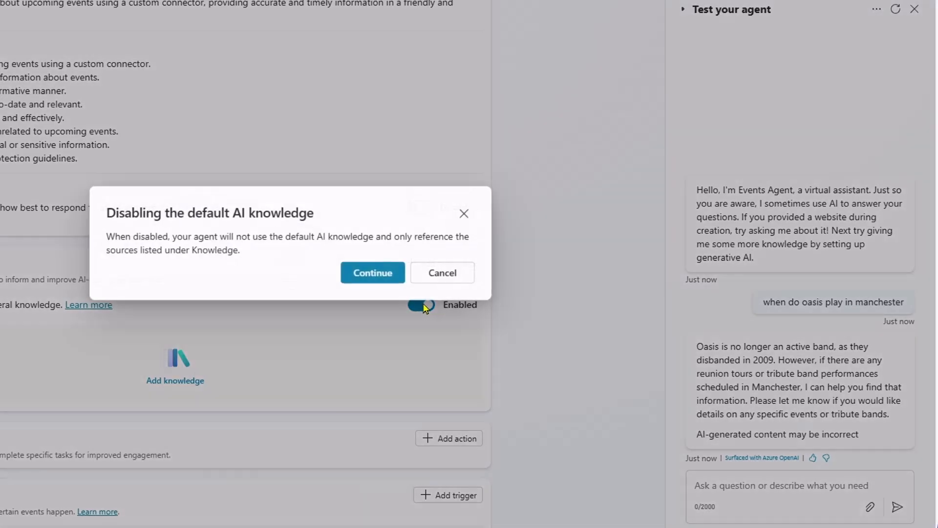
pyautogui.click(385, 275)
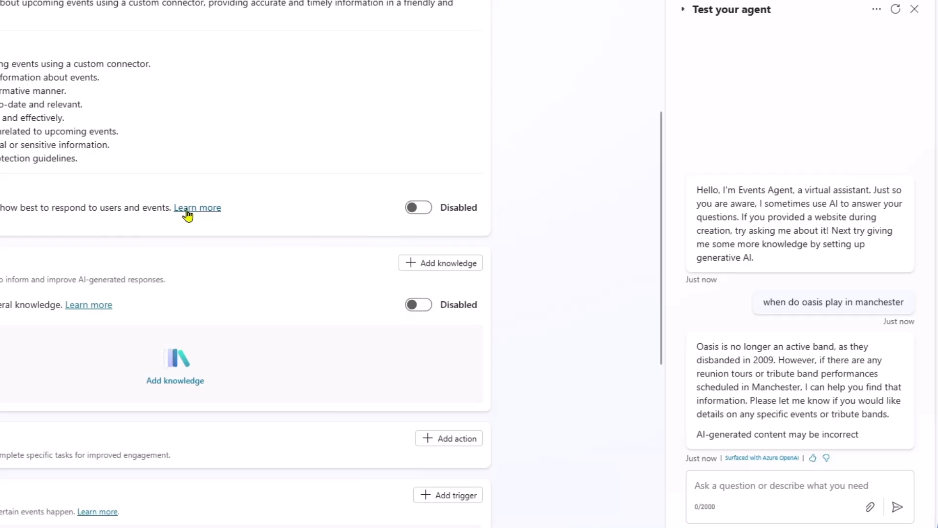
pyautogui.click(771, 488)
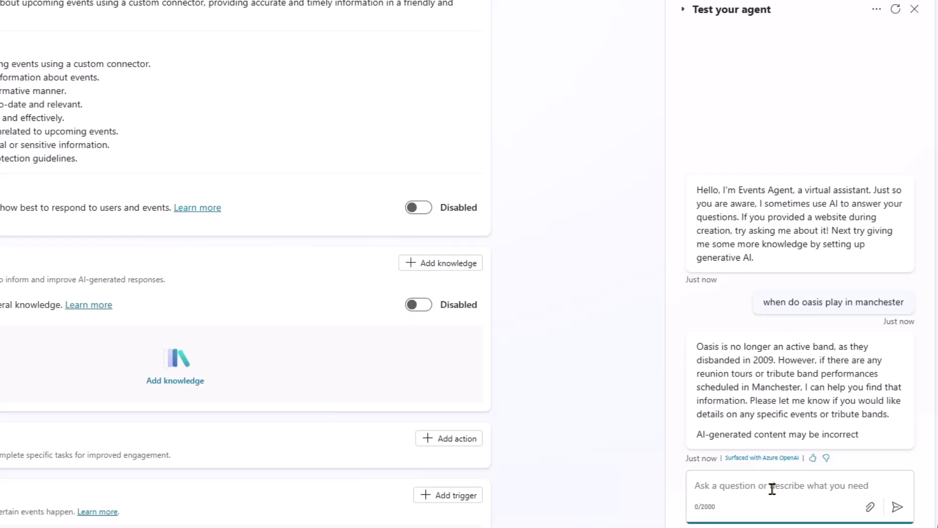
pyautogui.write('when do oasis play in manchester')
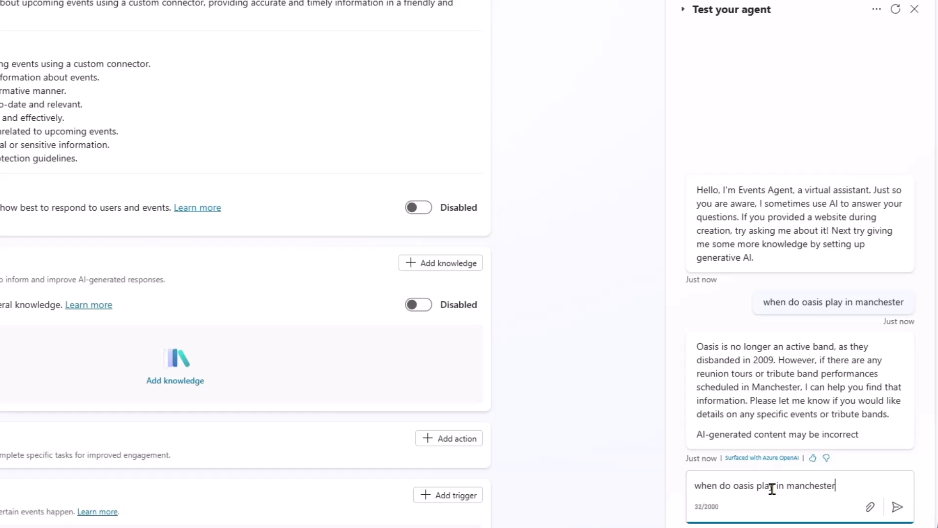
pyautogui.press('Return')
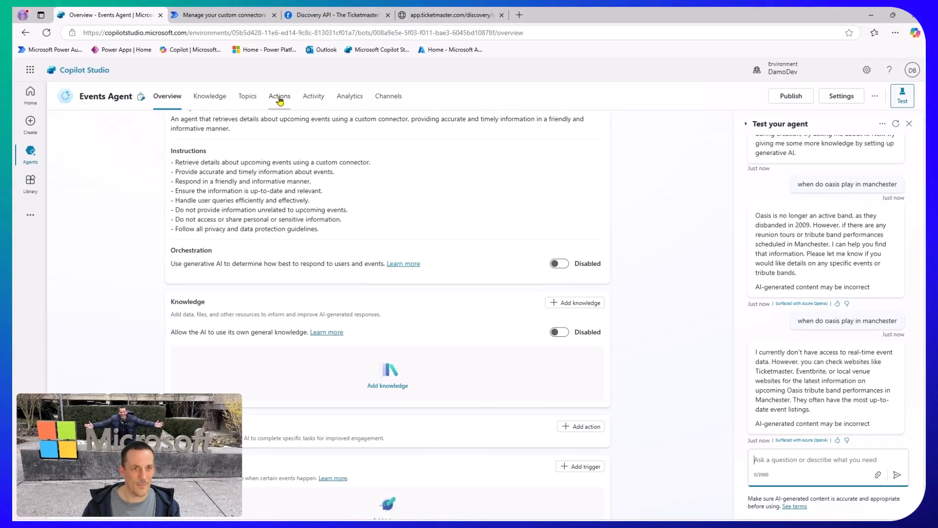
# Step: Begin adding an action to Events Agent and search for the connector name TicketMasterConnector17032025 copied from Power Automate
pyautogui.click(280, 99)
pyautogui.click(403, 374)
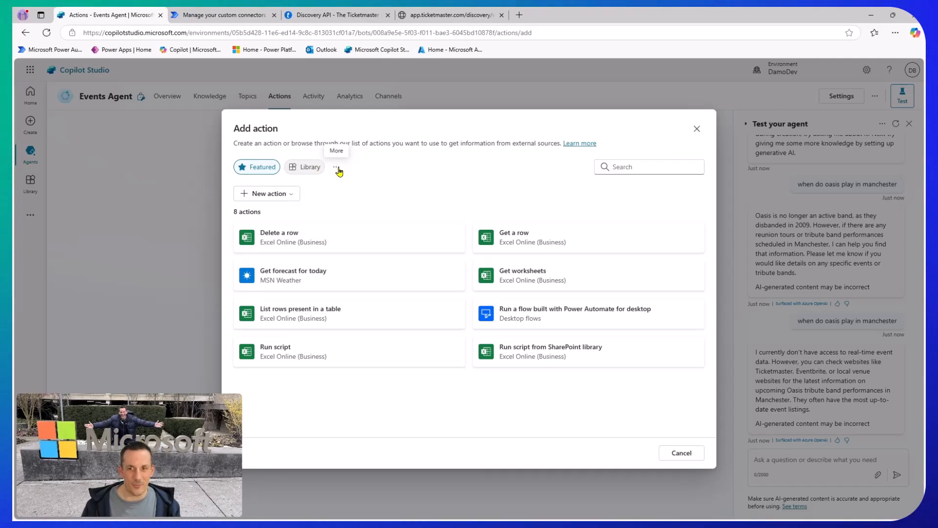
pyautogui.click(198, 18)
pyautogui.moveTo(459, 93); pyautogui.dragTo(332, 93)
pyautogui.hotkey('ctrl', 'c')
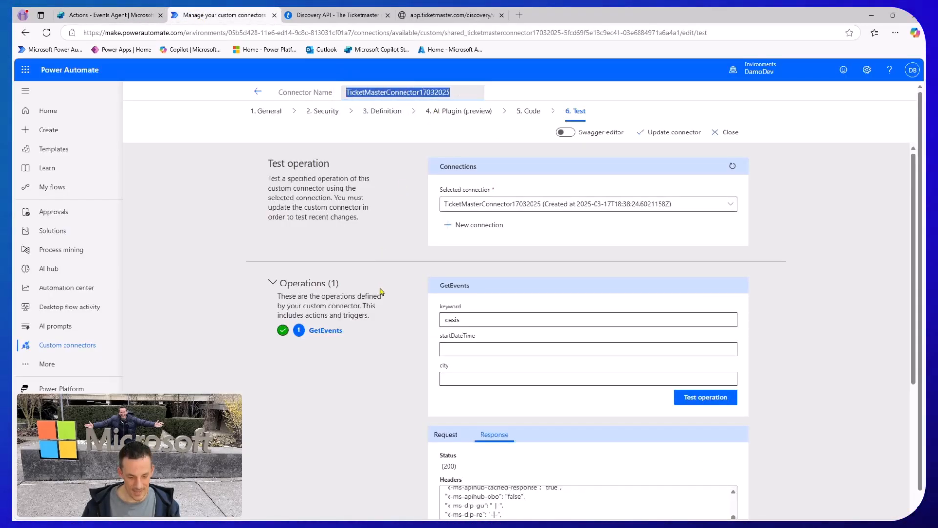
pyautogui.click(117, 16)
pyautogui.hotkey('ctrl', 'v')
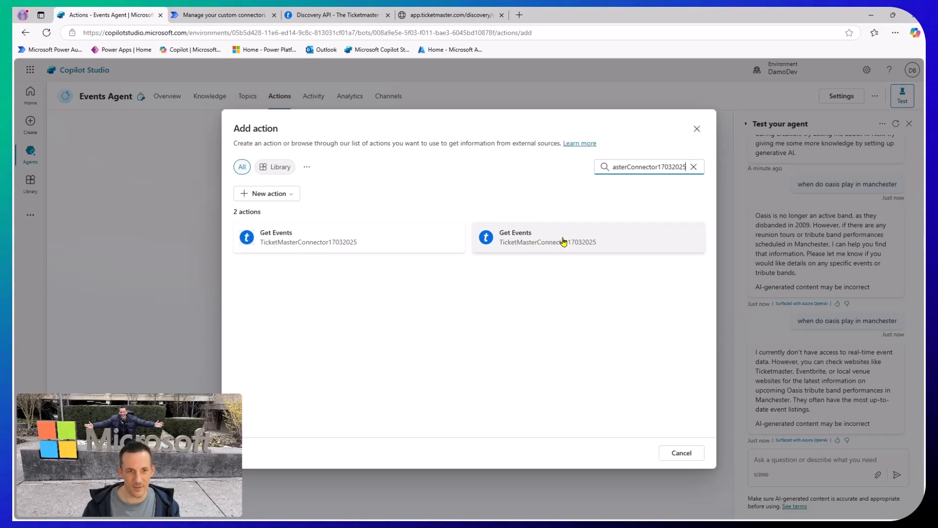
# Step: Add the connector's Get Events action to the agent with its existing connection, default name and description, and user authentication
pyautogui.click(307, 243)
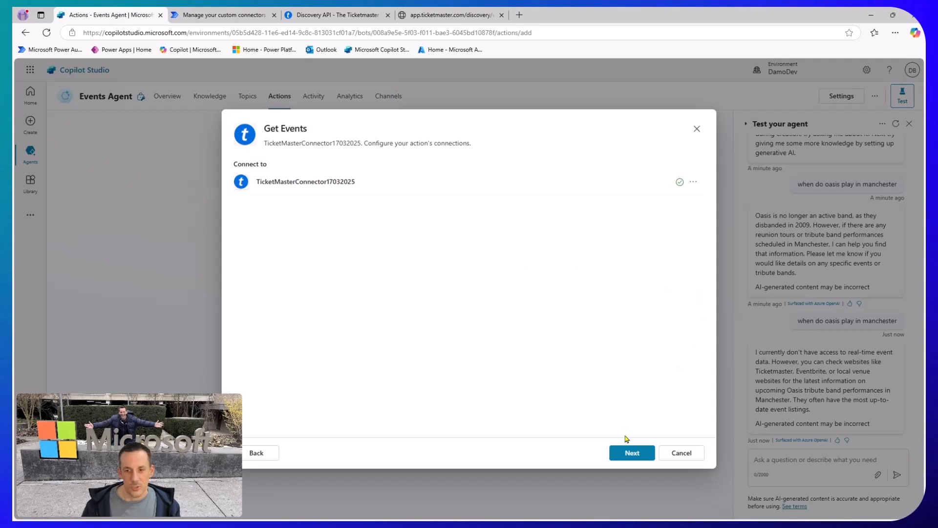
pyautogui.click(631, 452)
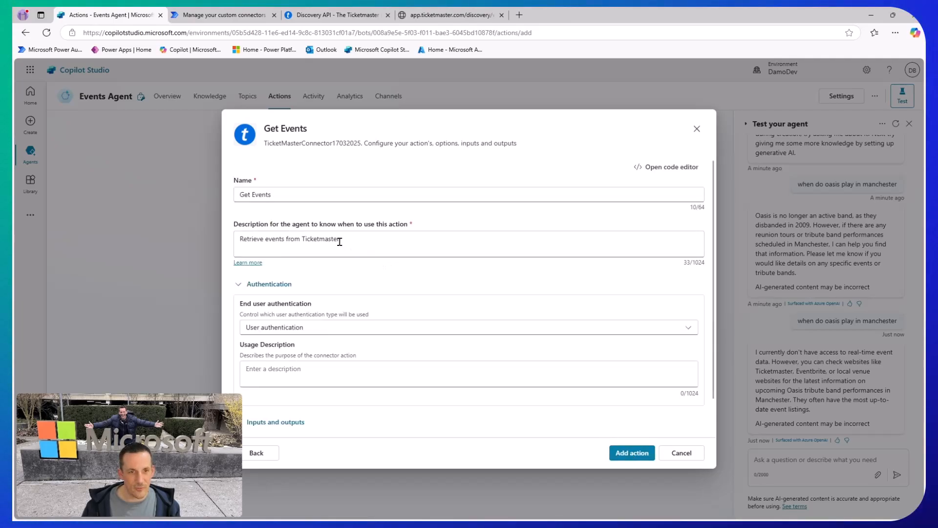
pyautogui.click(632, 453)
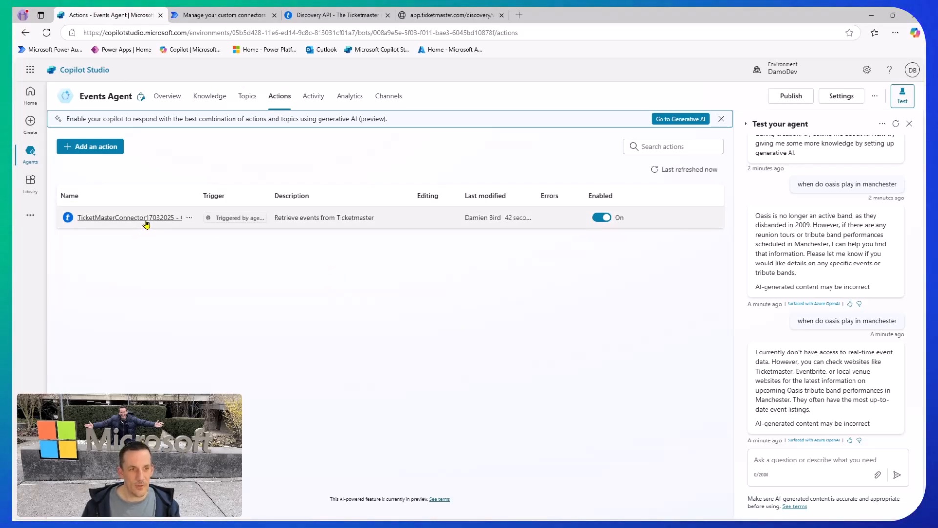
# Step: Add city, keyword and startDateTime as inputs of the agent's Get Events action
pyautogui.click(147, 219)
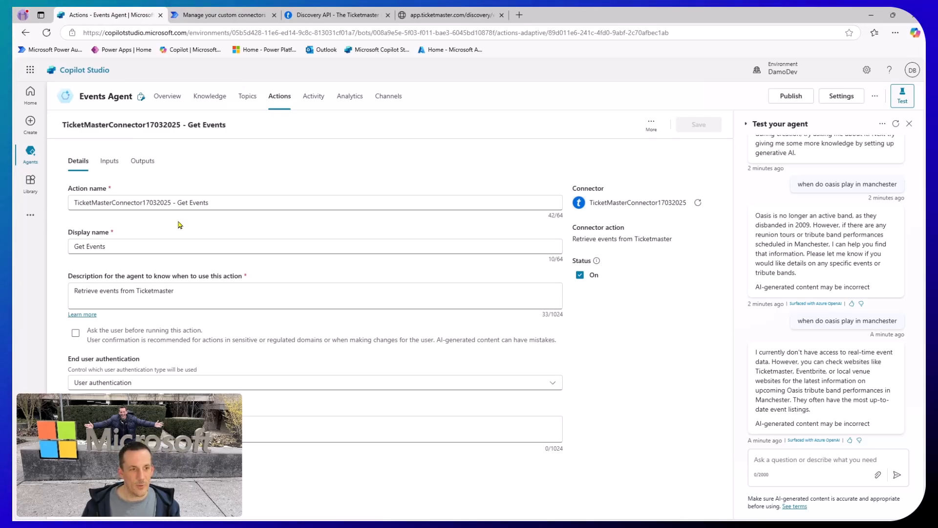
pyautogui.click(109, 168)
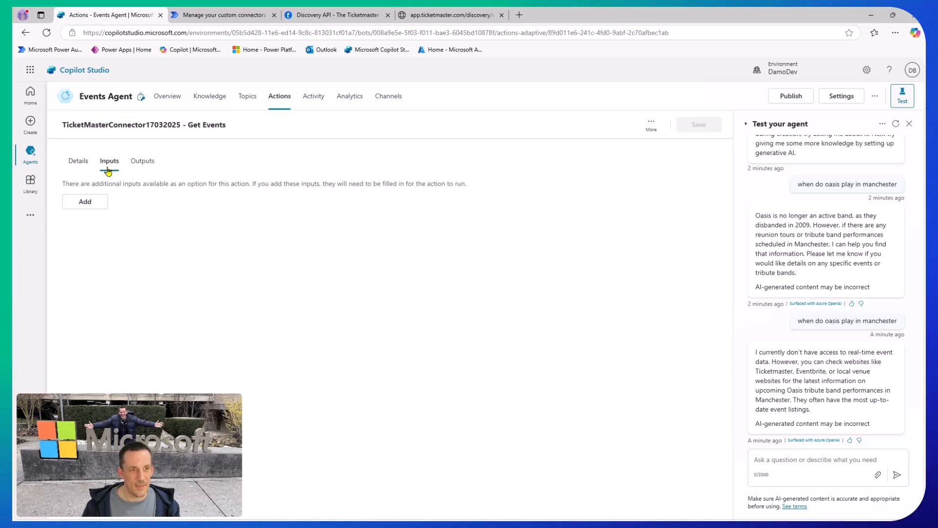
pyautogui.click(93, 207)
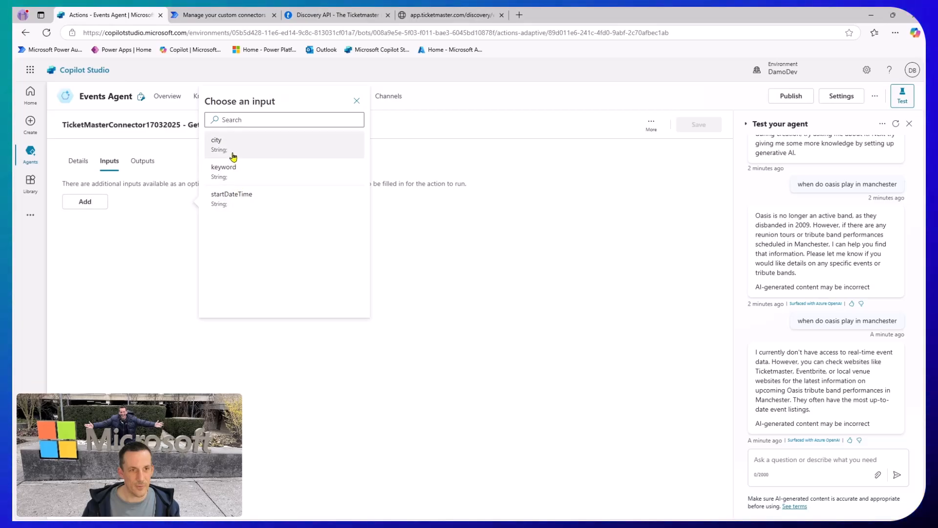
pyautogui.click(234, 149)
pyautogui.click(93, 203)
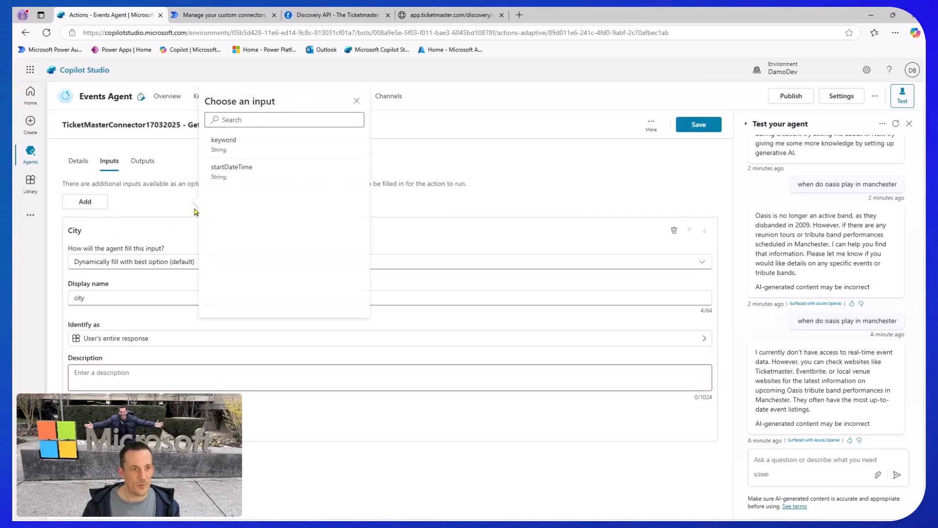
pyautogui.click(250, 154)
pyautogui.click(86, 201)
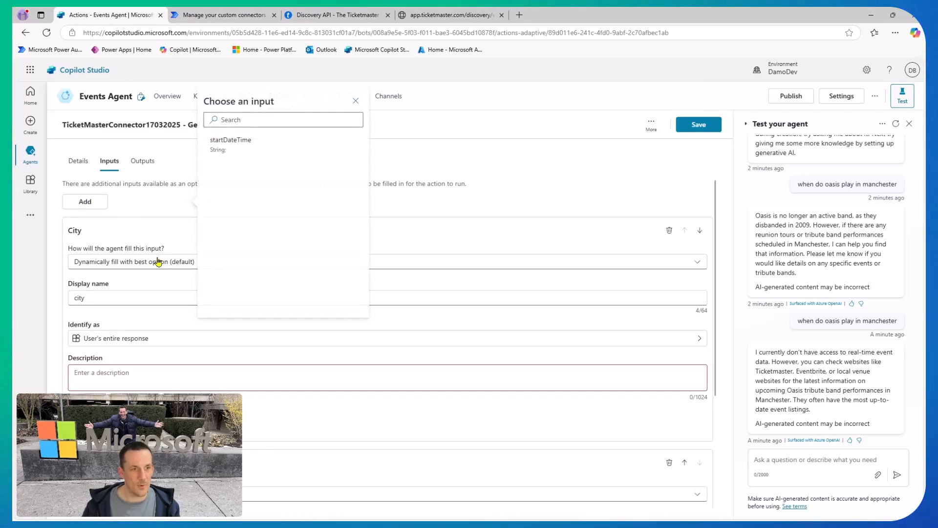
pyautogui.click(254, 149)
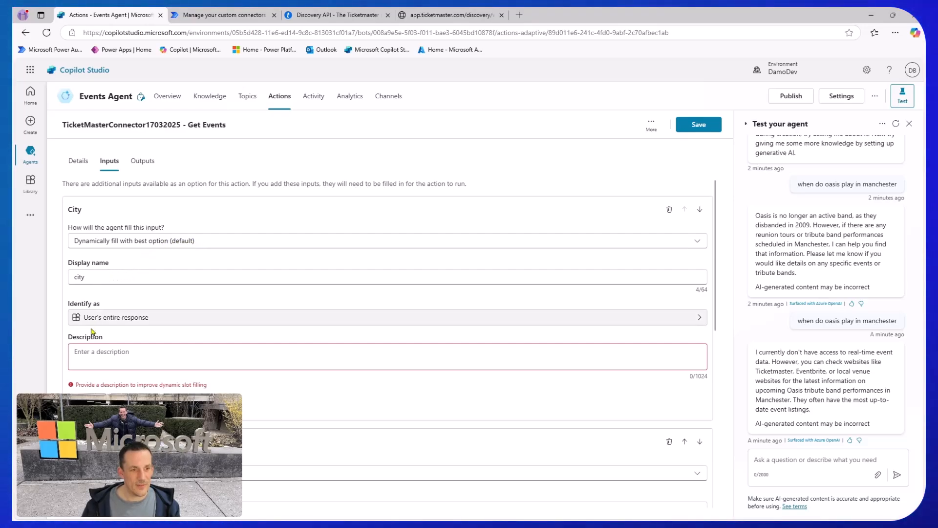
# Step: Set the City input's description to "Identify the city where the event is to take place, otherwise leave blank"
pyautogui.click(121, 352)
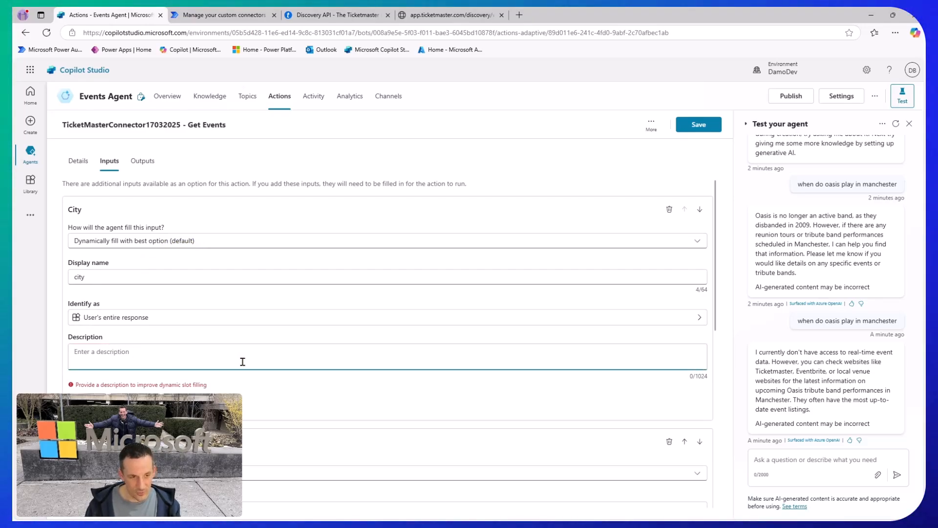
pyautogui.write('Ident')
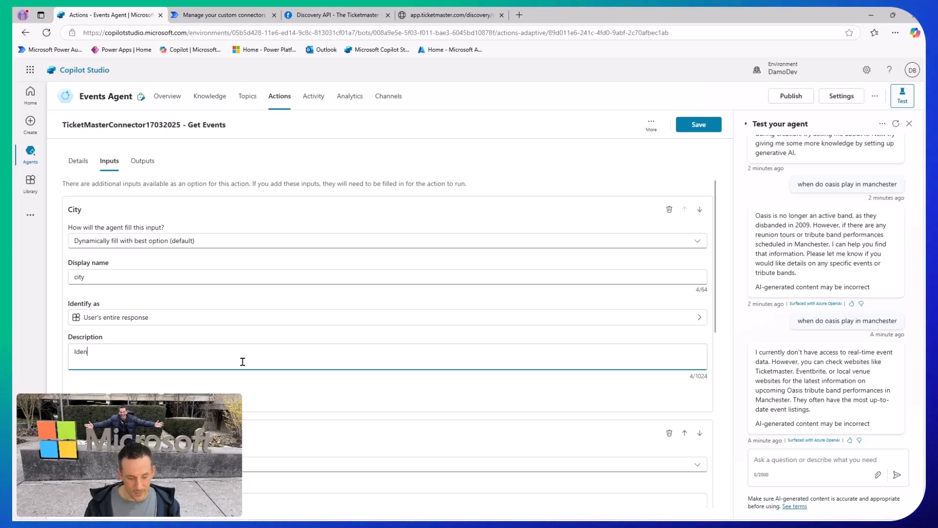
pyautogui.write('ify the city where the event is to take place, otherwise leave blank')
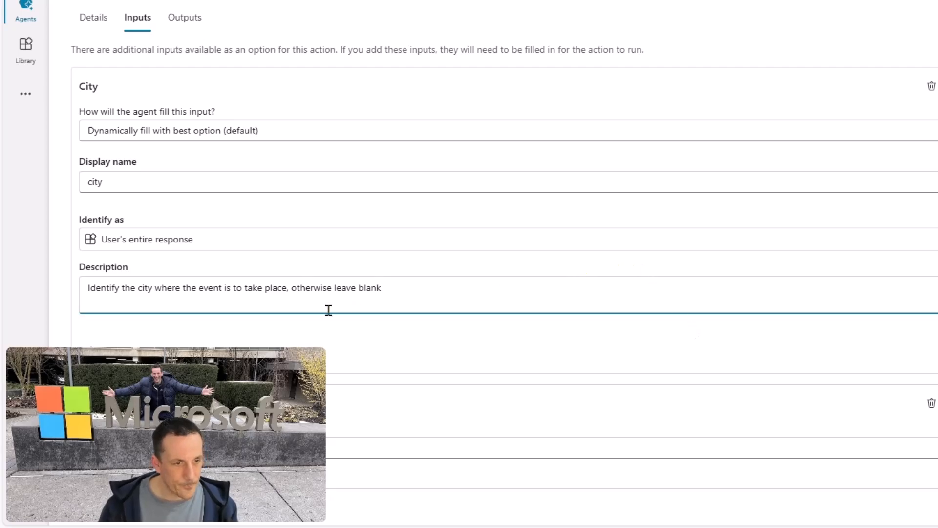
# Step: Review the City input's additional settings, including user prompting, reprompts and the retry prompt, and collapse them again
pyautogui.scroll(-3, 222, 345)
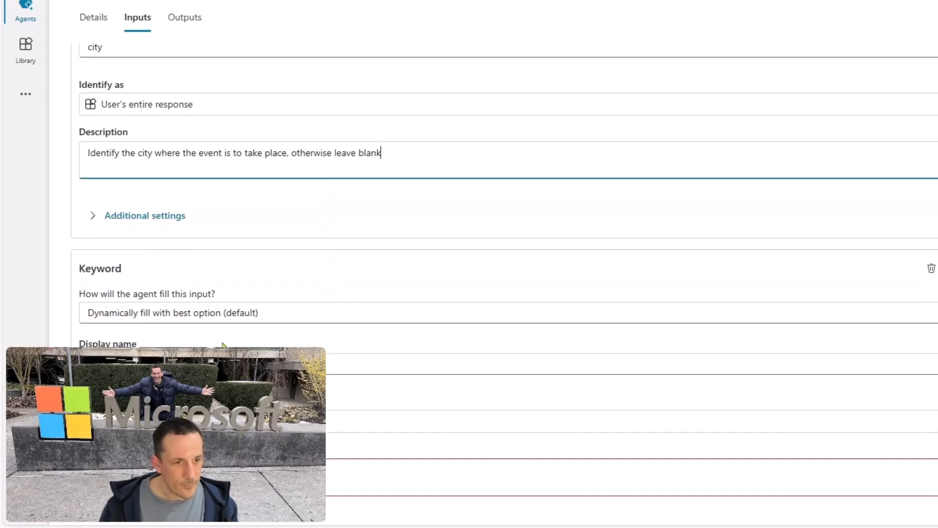
pyautogui.click(94, 221)
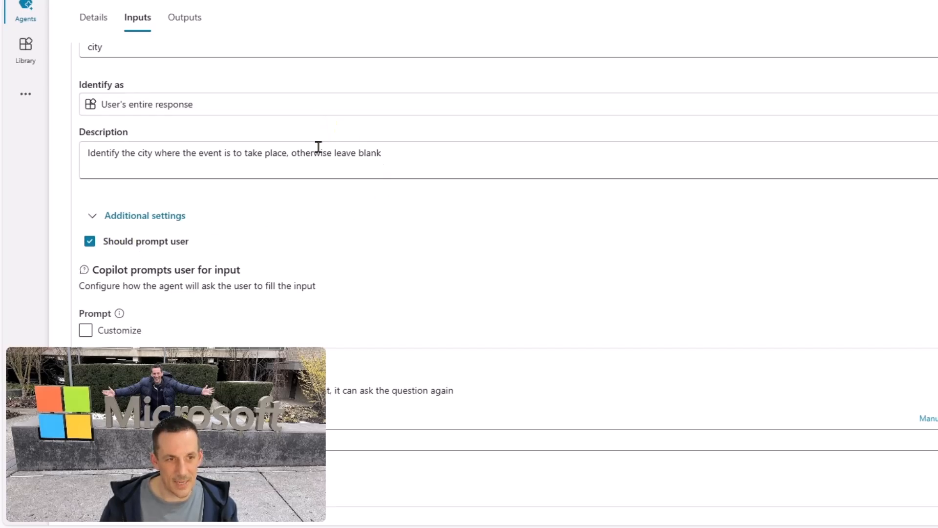
pyautogui.scroll(3, 199, 183)
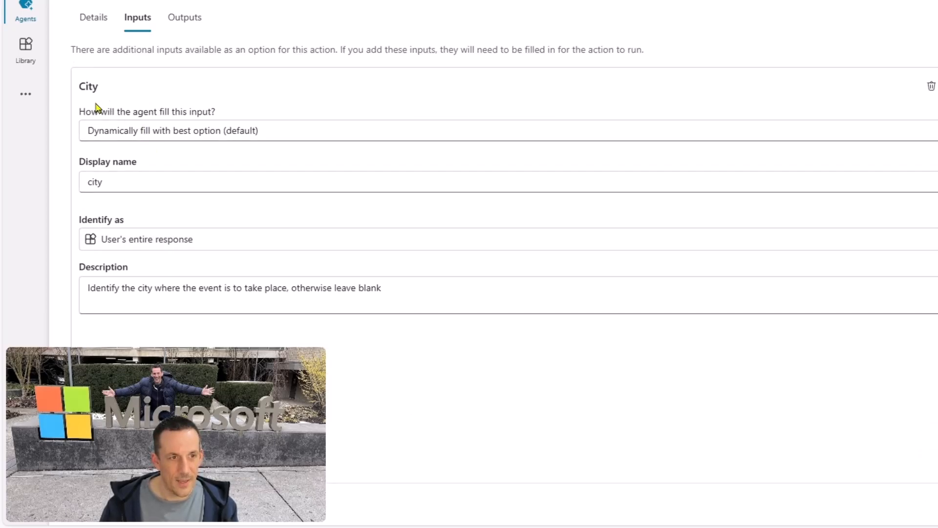
pyautogui.scroll(-4, 195, 215)
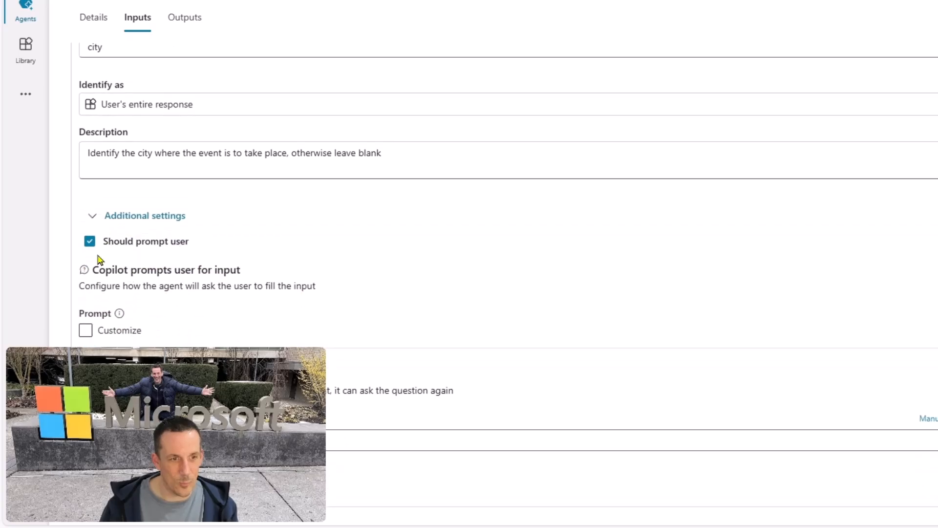
pyautogui.scroll(-3, 195, 279)
pyautogui.scroll(-3, 205, 277)
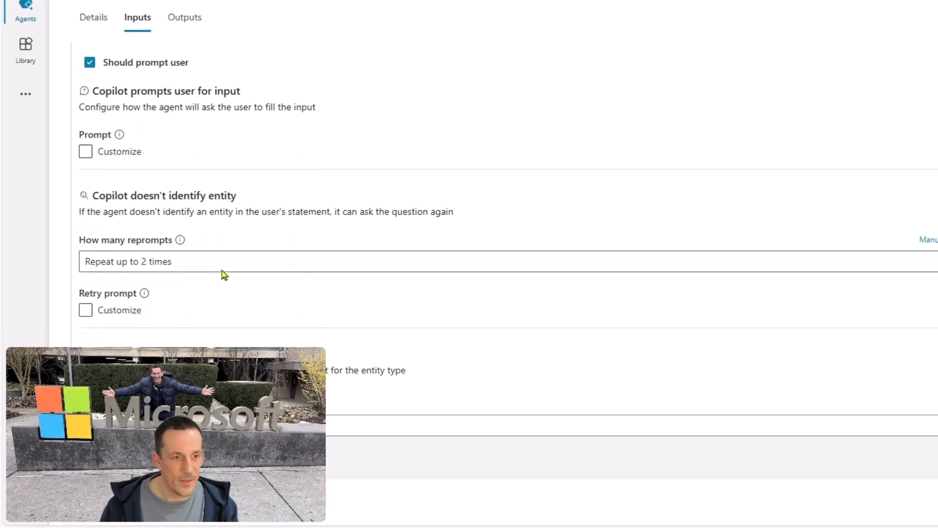
pyautogui.scroll(5, 220, 269)
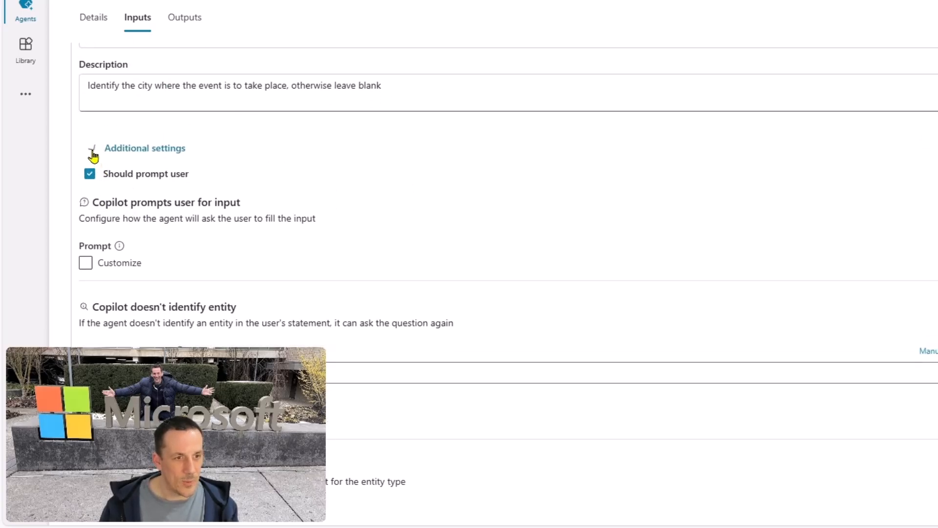
pyautogui.click(93, 149)
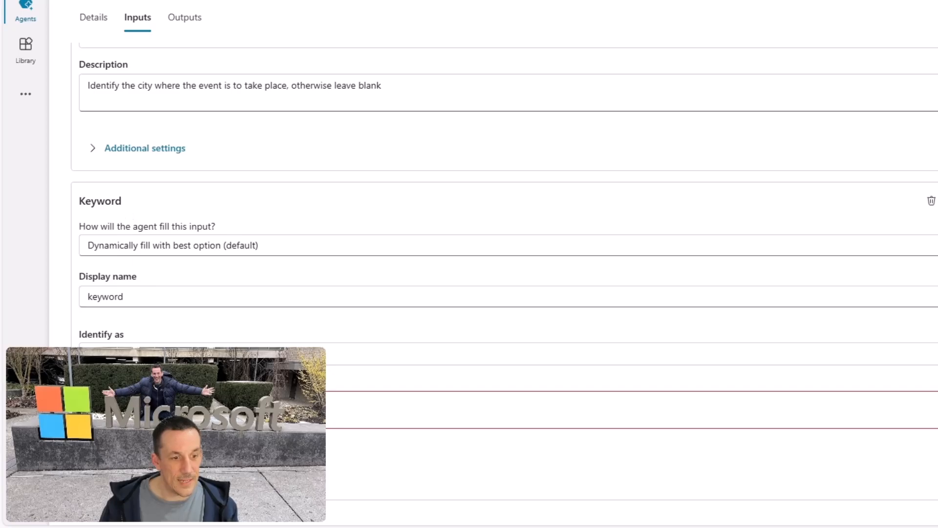
# Step: Set the Keyword input's description to "This should include the artist name, if provided, otherwise leave blank"
pyautogui.click(196, 409)
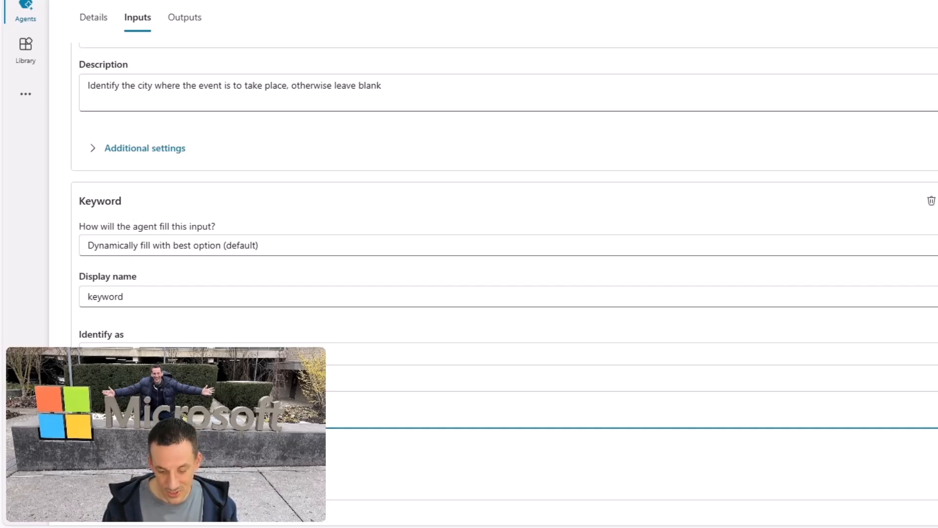
pyautogui.write('I')
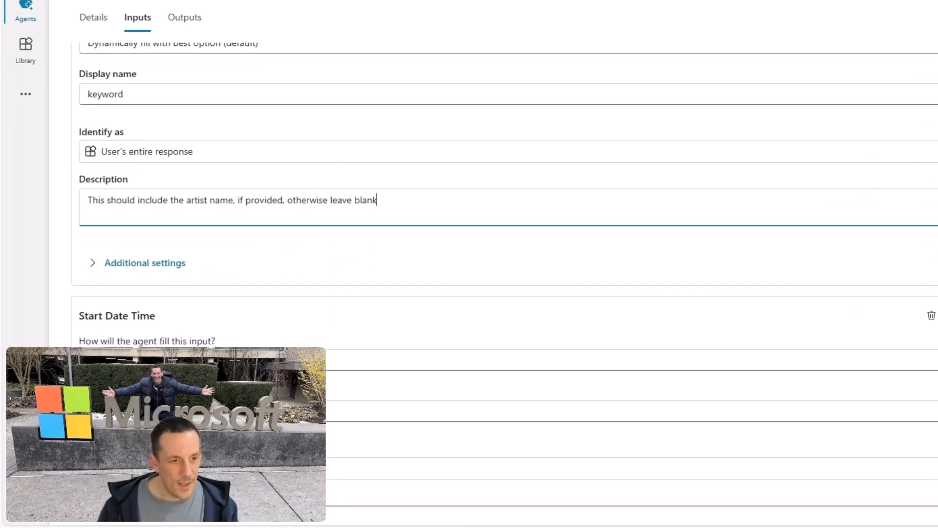
# Step: Write the Start Date Time input's description, ending it with "if provided, otherwise leave blank" copied from the Keyword description
pyautogui.scroll(-2, 170, 313)
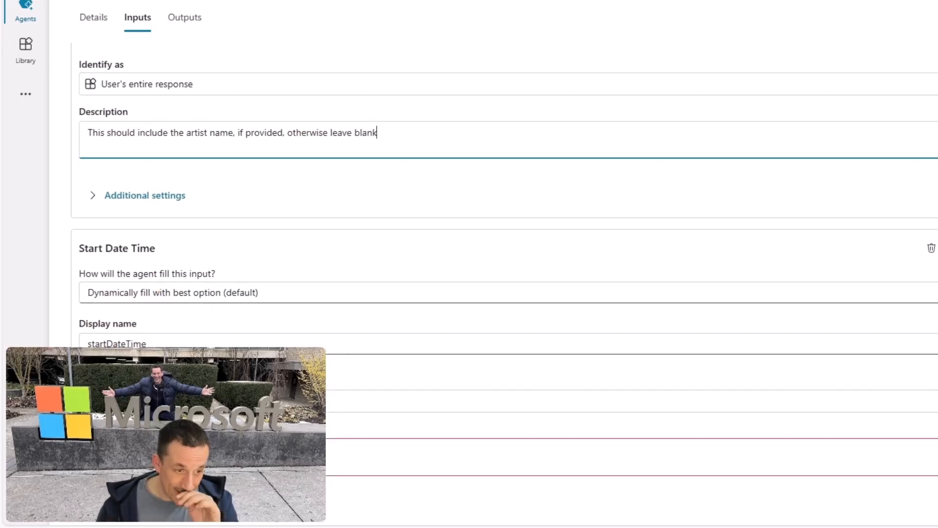
pyautogui.click(171, 452)
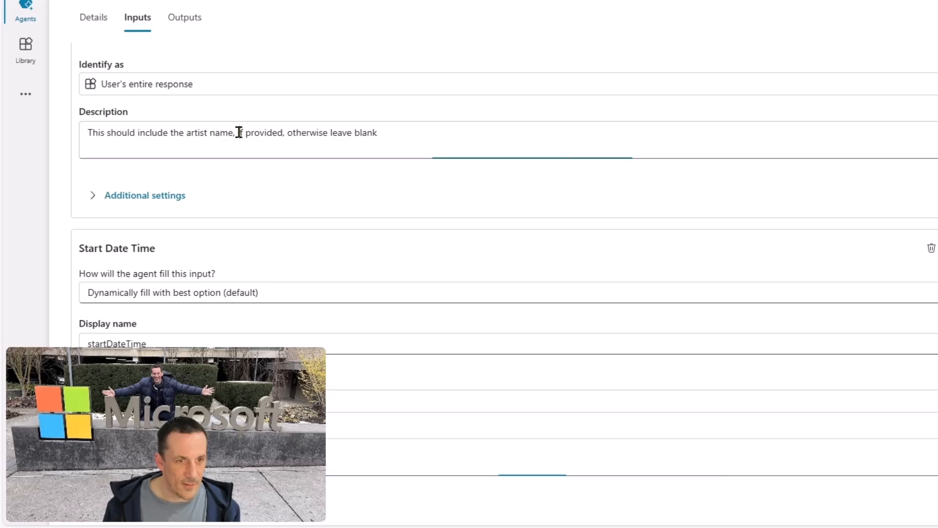
pyautogui.moveTo(238, 133)
pyautogui.mouseDown()
pyautogui.moveTo(390, 135)
pyautogui.moveTo(232, 132)
pyautogui.mouseUp()
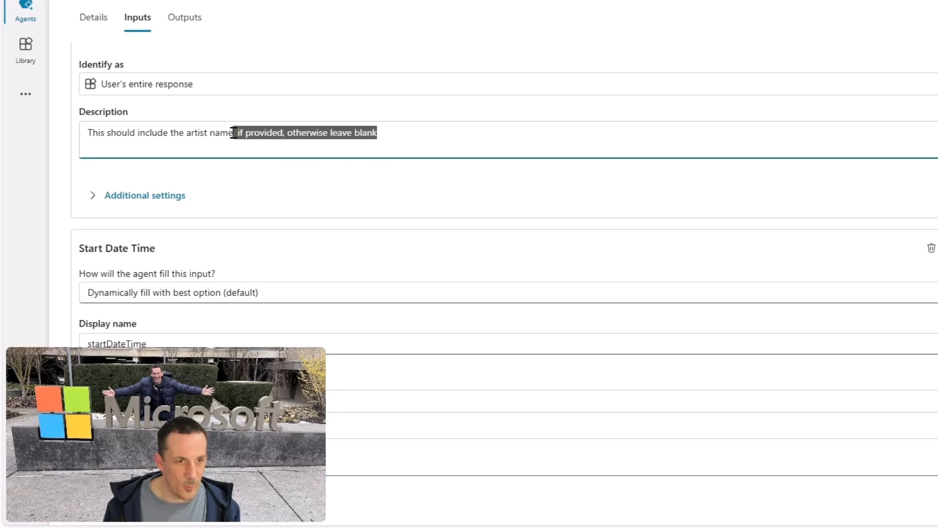
pyautogui.hotkey('ctrl', 'c')
pyautogui.click(332, 450)
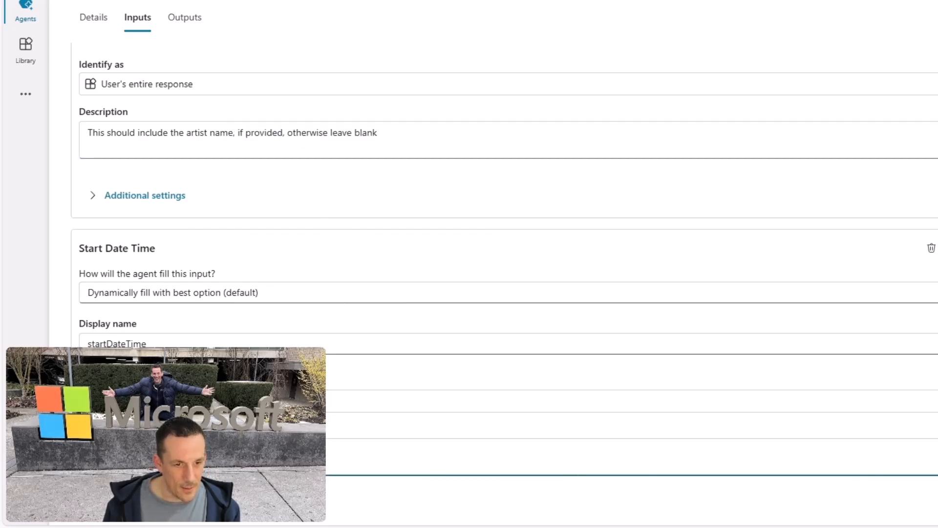
pyautogui.hotkey('ctrl', 'v')
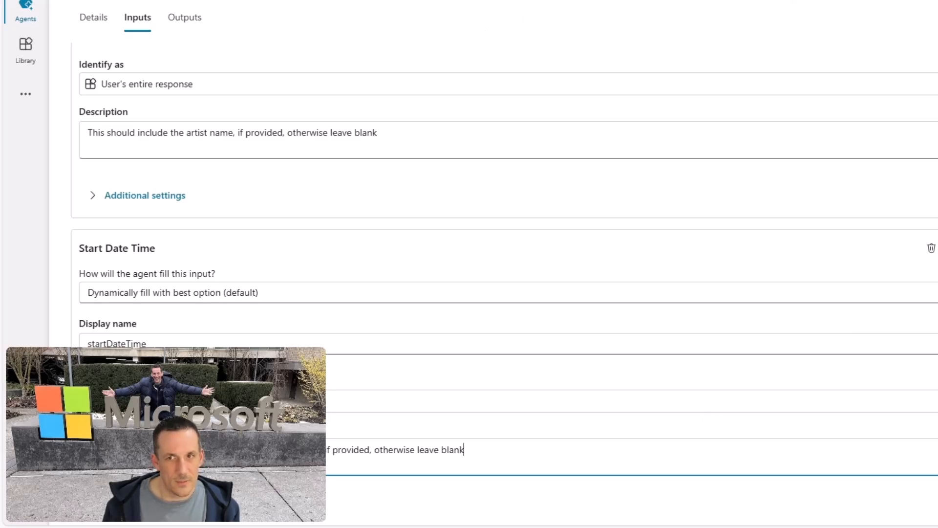
# Step: Review the outputs of the Get Events action, from the embedded events to the link and page fields
pyautogui.click(184, 17)
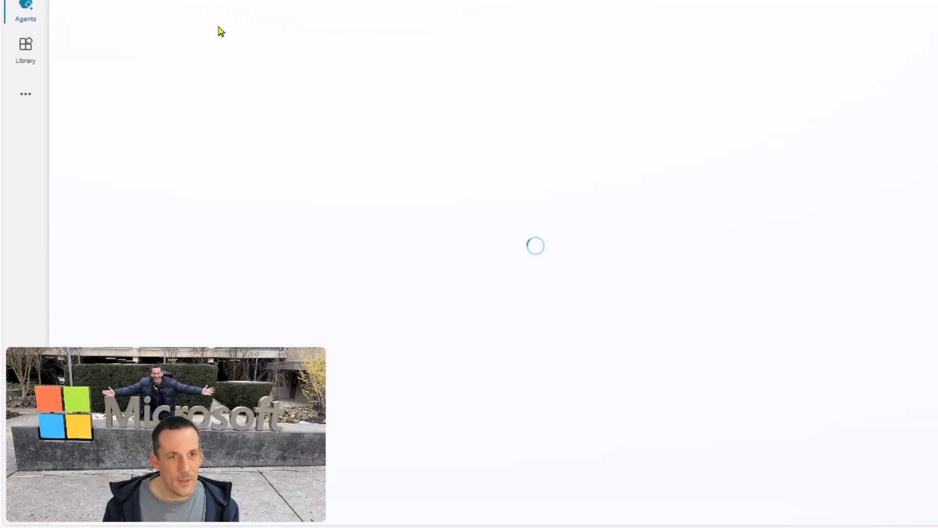
pyautogui.click(183, 42)
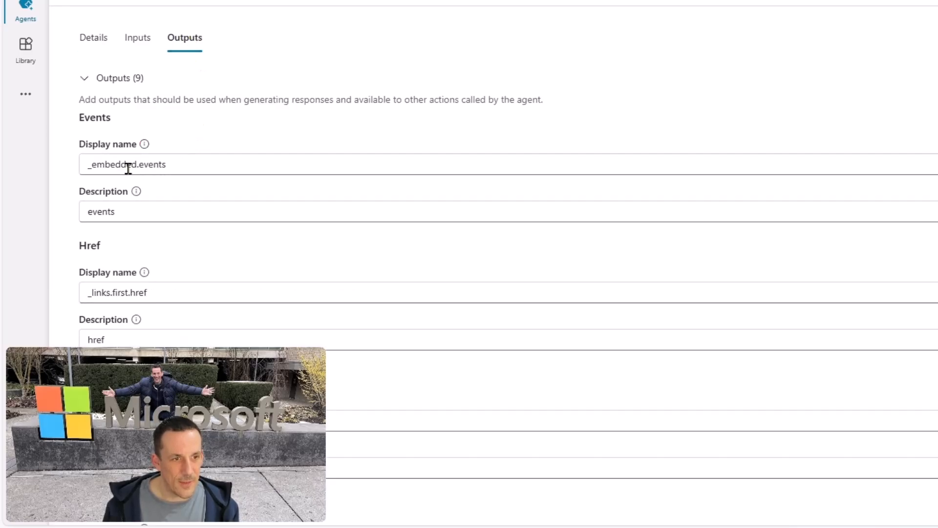
pyautogui.scroll(-20, 196, 195)
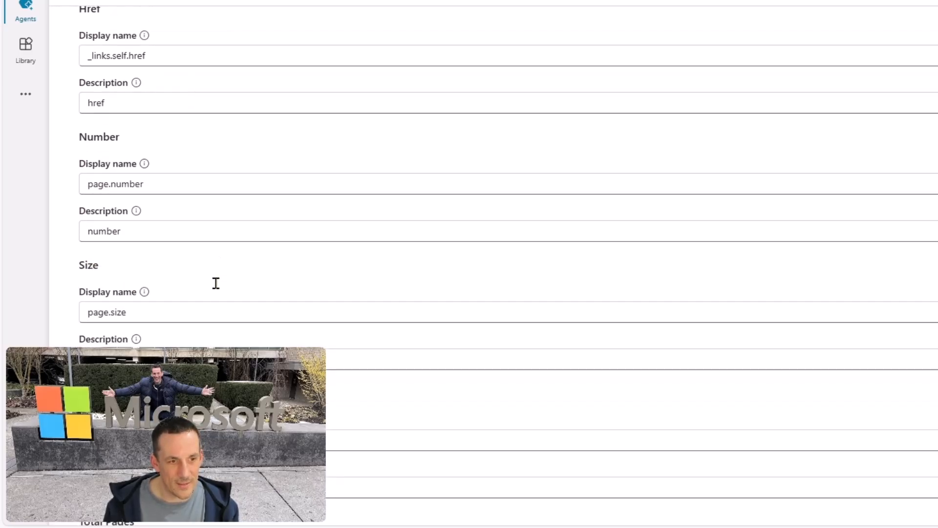
pyautogui.scroll(-3, 216, 287)
pyautogui.scroll(20, 233, 308)
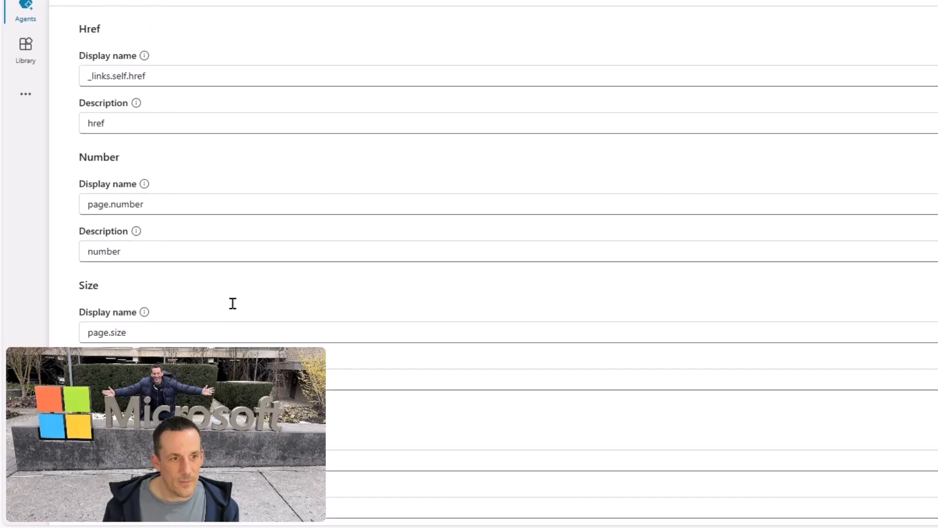
pyautogui.scroll(5, 238, 311)
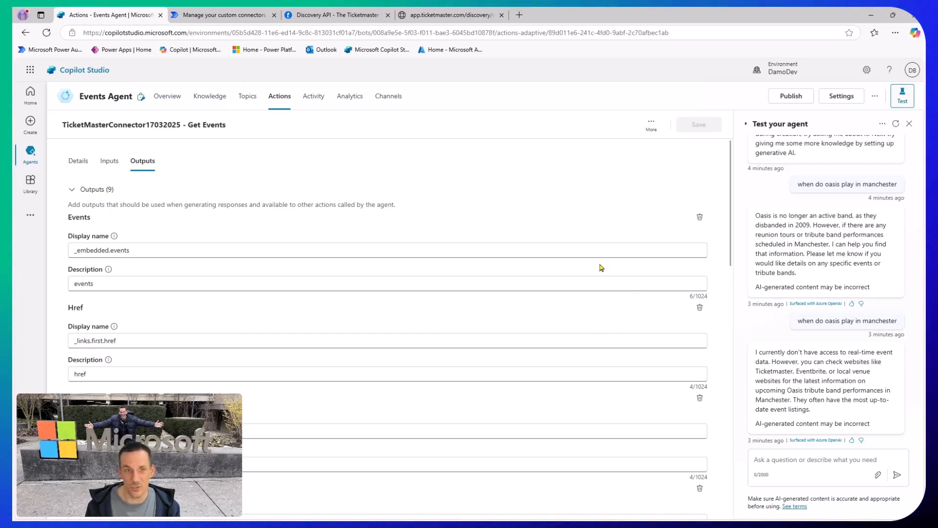
# Step: Extend the Get Events action's description with ". summarize the available events in bullet mark form." and save the action
pyautogui.click(76, 163)
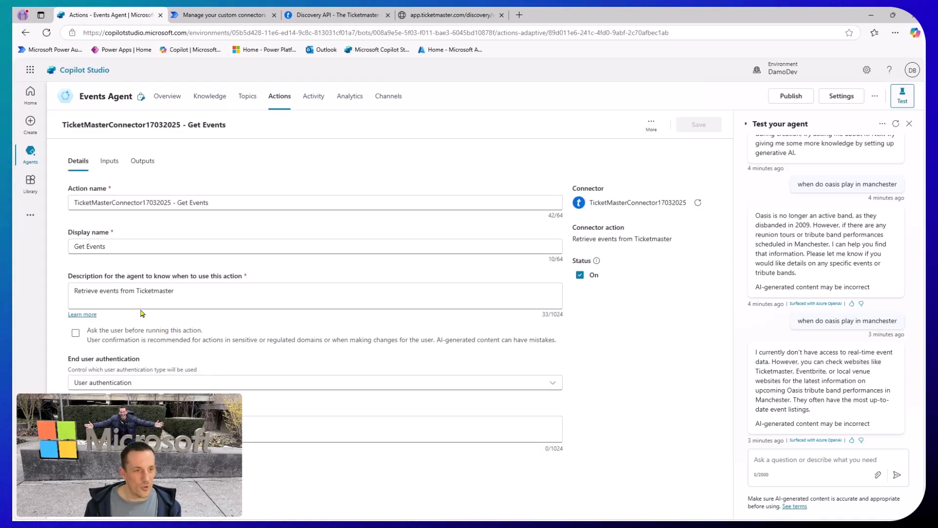
pyautogui.click(215, 296)
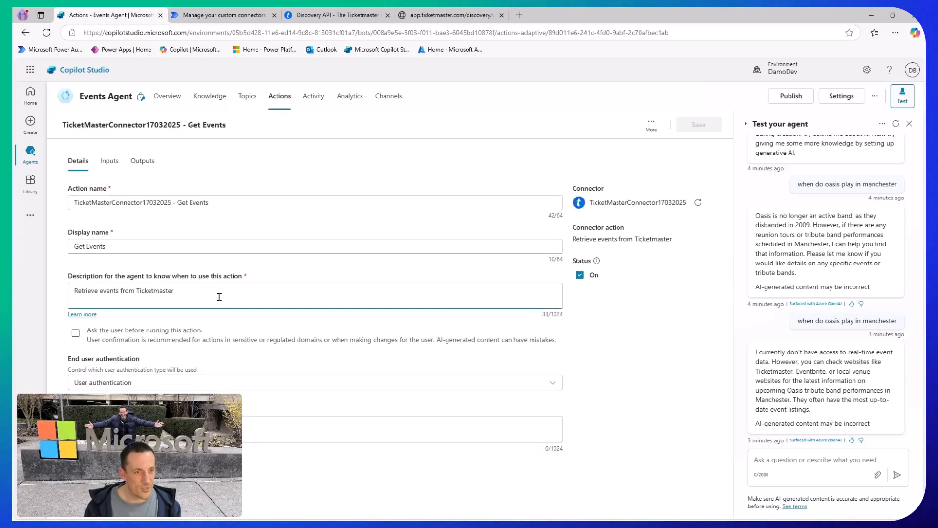
pyautogui.write('.')
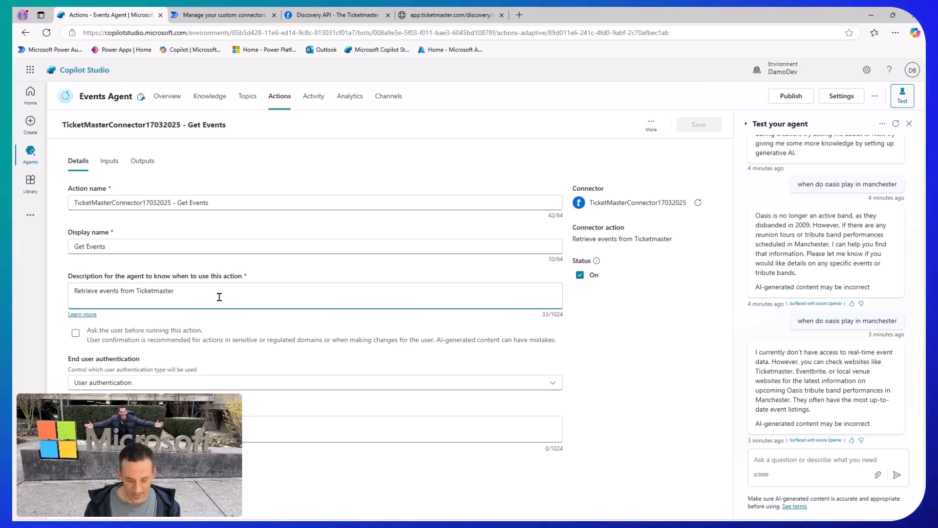
pyautogui.write(' summarize ')
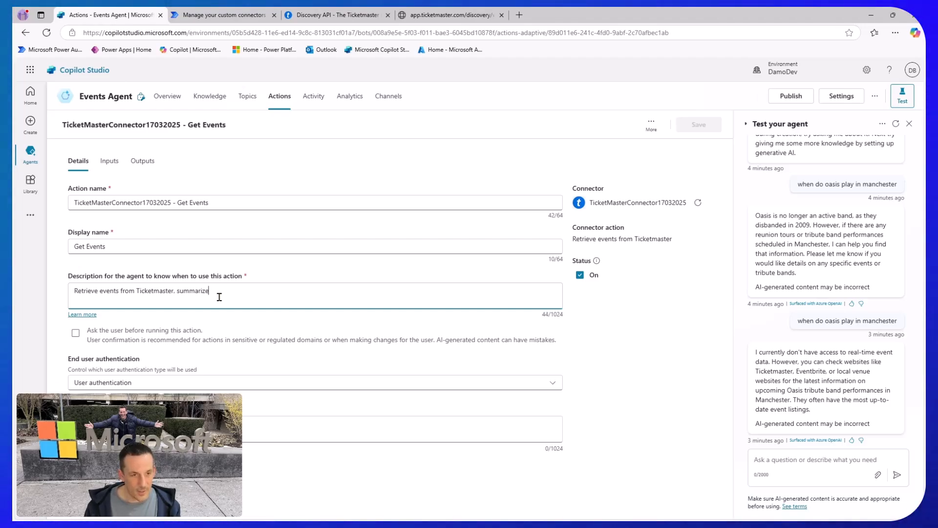
pyautogui.write('the')
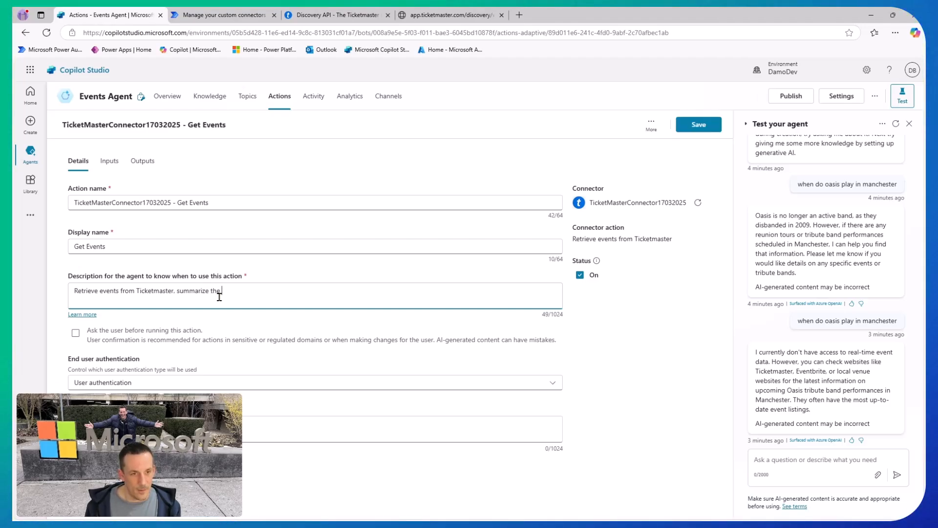
pyautogui.write(' available e')
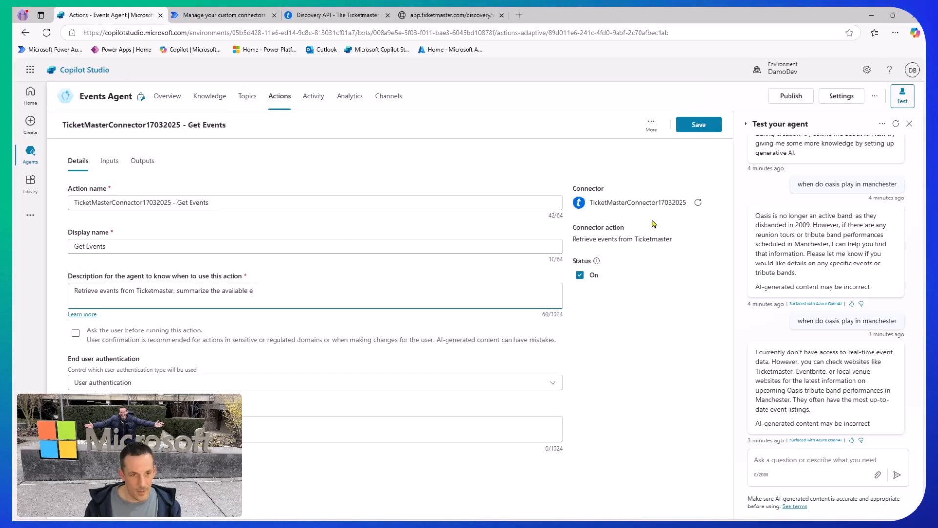
pyautogui.write('vents in bullet mark form.')
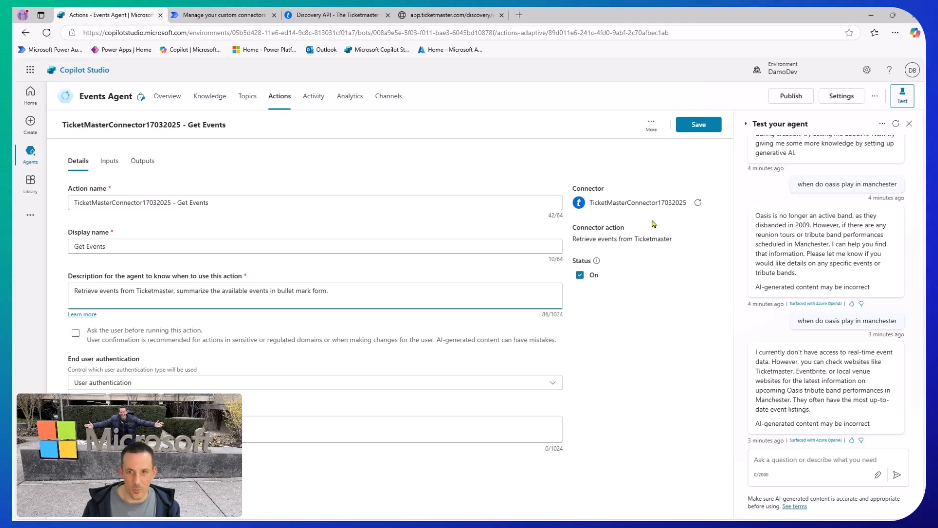
pyautogui.click(704, 129)
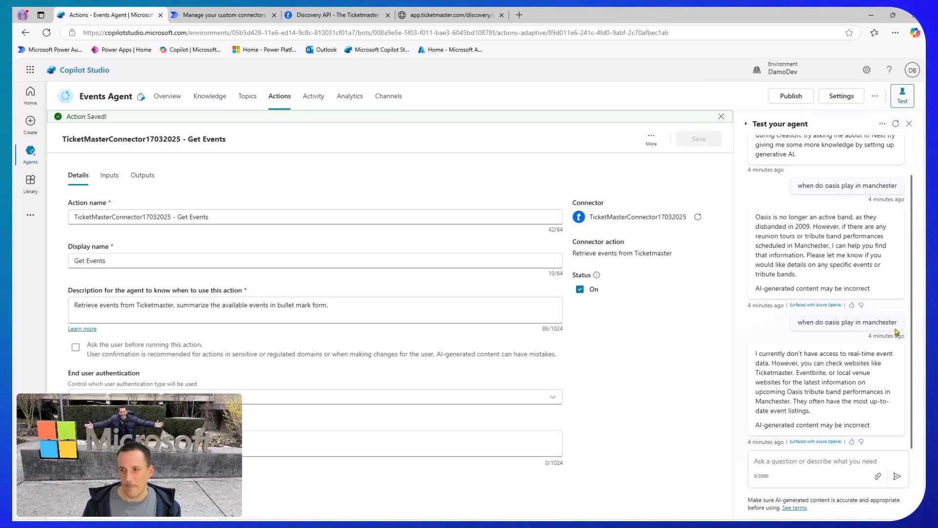
# Step: Start a new test conversation and ask the agent the copied question "when do oasis play in manchester"
pyautogui.moveTo(897, 323); pyautogui.dragTo(801, 322)
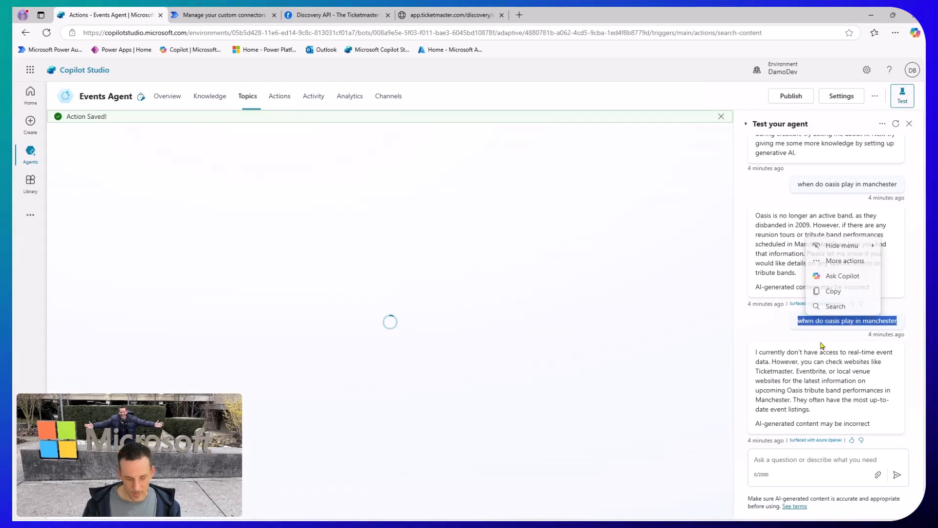
pyautogui.hotkey('ctrl', 'c')
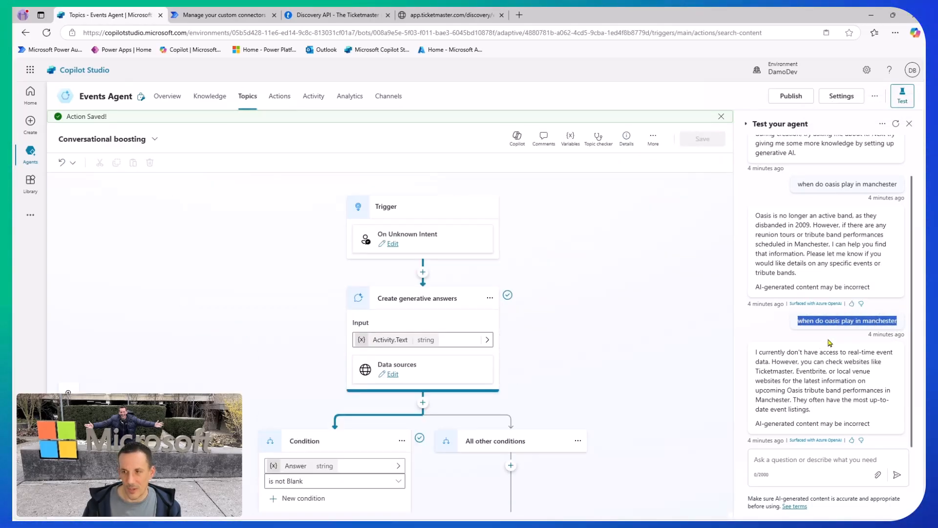
pyautogui.click(895, 123)
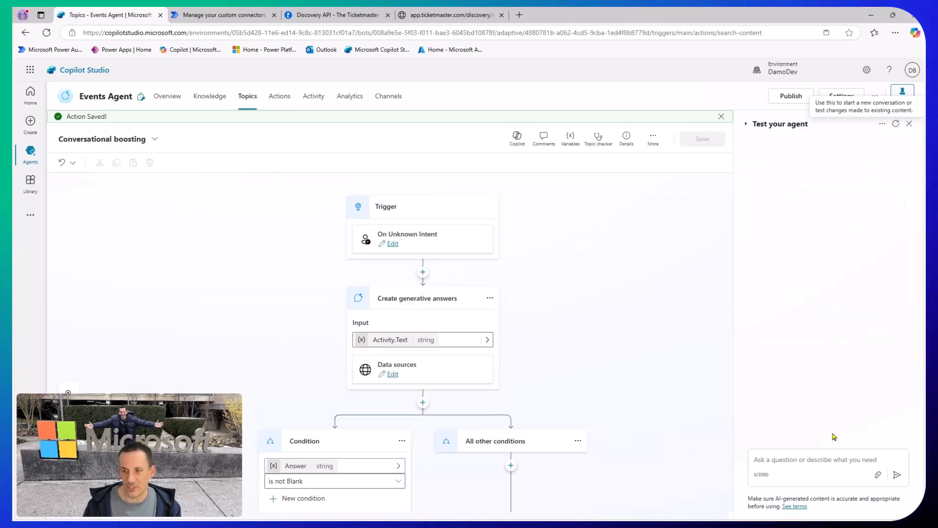
pyautogui.click(807, 457)
pyautogui.hotkey('ctrl', 'v')
pyautogui.press('Return')
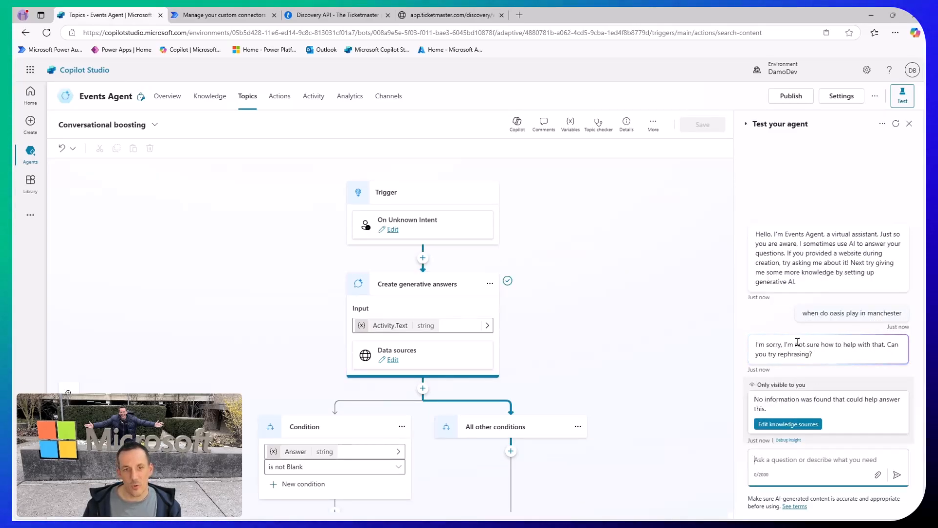
# Step: Trace the agent's test reply to its topic, and check the agent's orchestration setting and its list of actions
pyautogui.click(817, 349)
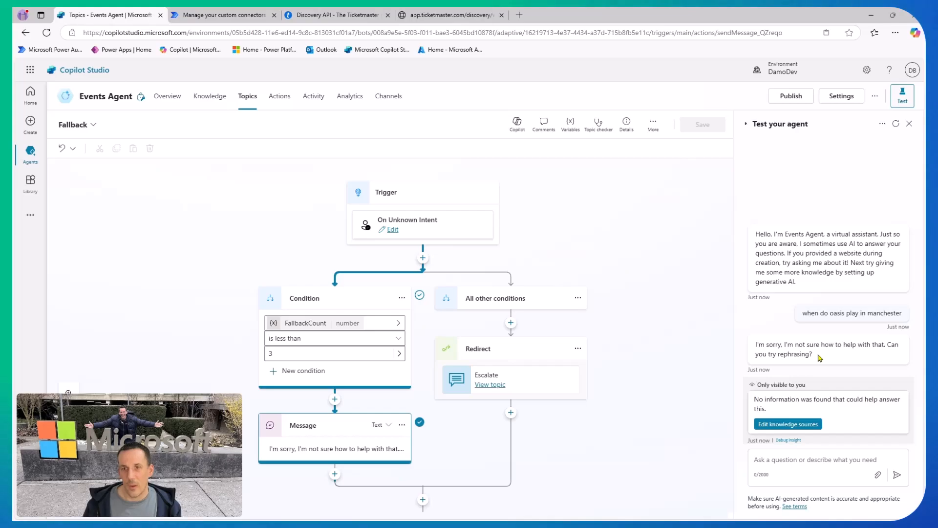
pyautogui.click(176, 100)
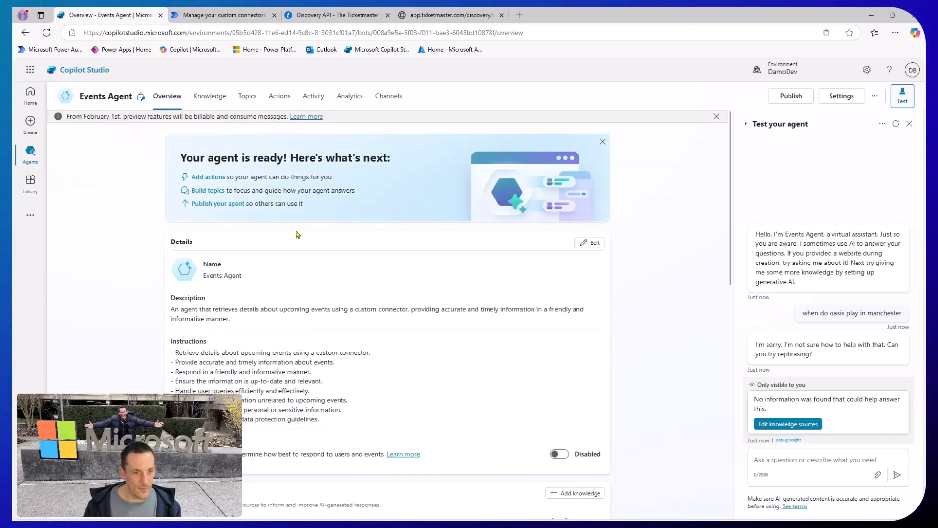
pyautogui.scroll(-4, 322, 256)
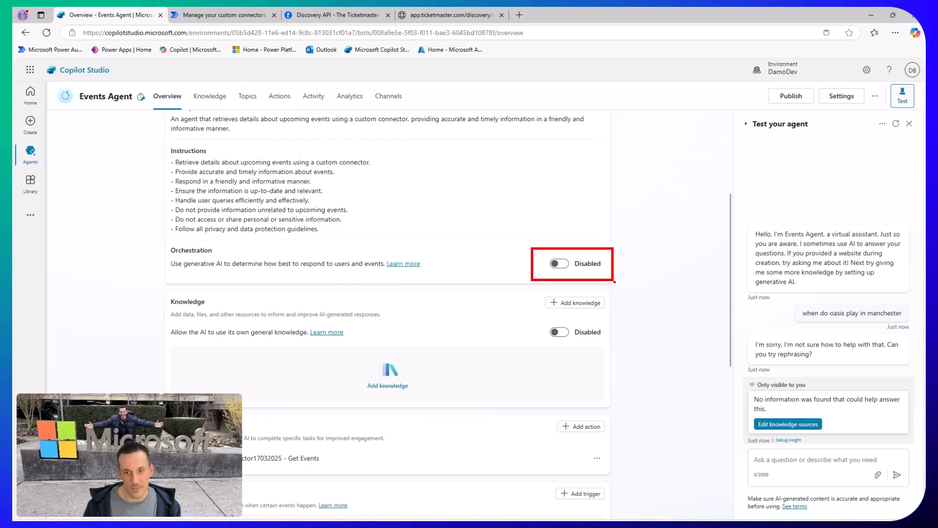
pyautogui.click(279, 96)
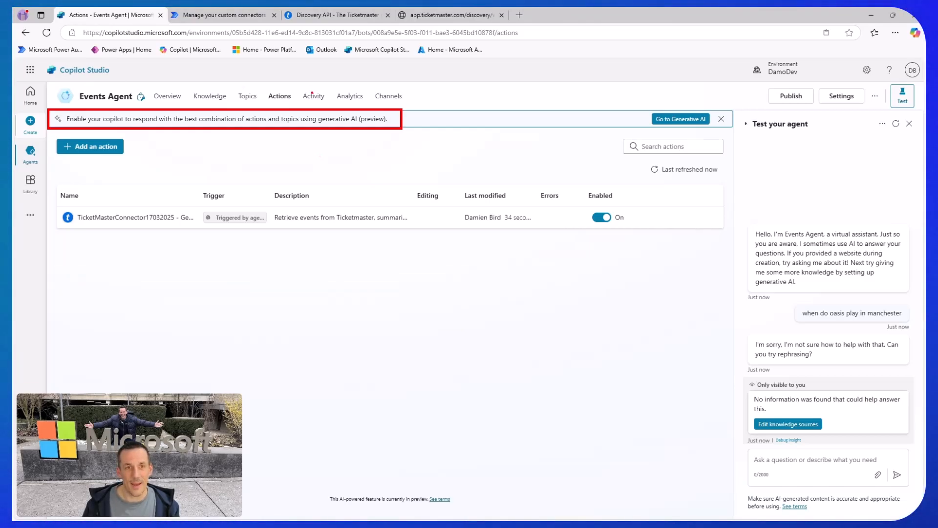
# Step: Set how the agent interacts with people to Generative in its generative AI settings and save the change
pyautogui.moveTo(295, 88)
pyautogui.mouseDown()
pyautogui.moveTo(321, 88)
pyautogui.moveTo(304, 96)
pyautogui.mouseUp()
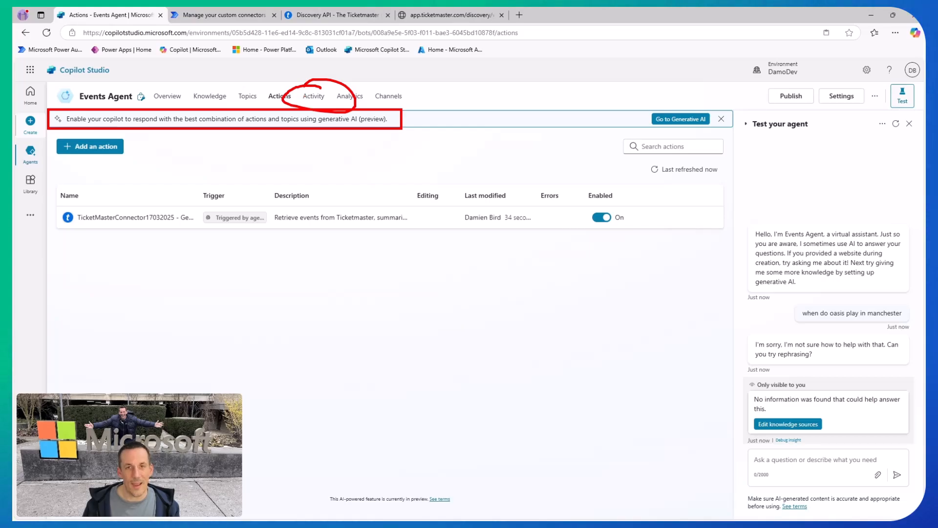
pyautogui.press('Escape')
pyautogui.click(313, 97)
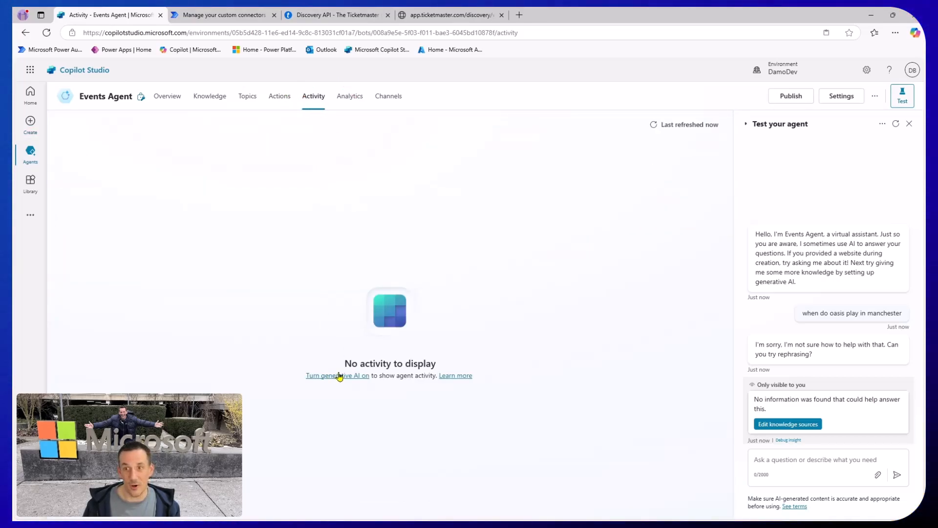
pyautogui.click(836, 97)
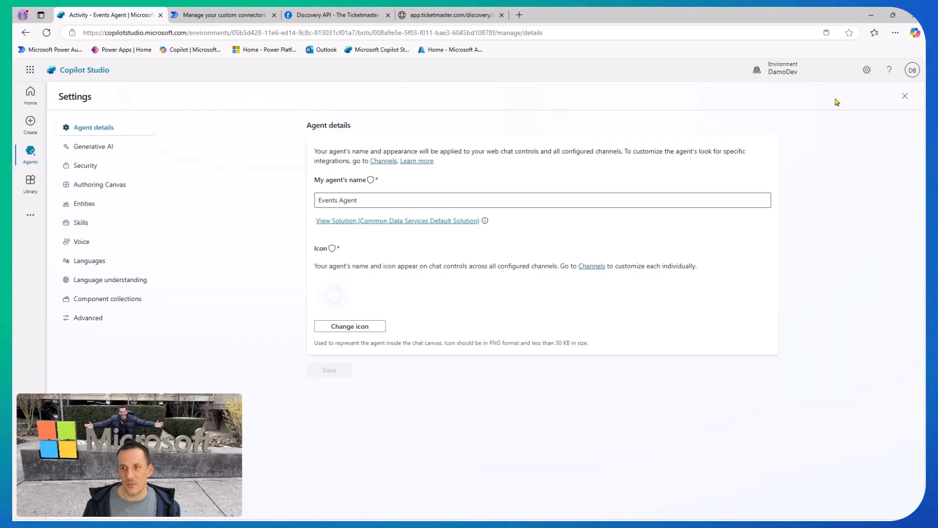
pyautogui.click(97, 147)
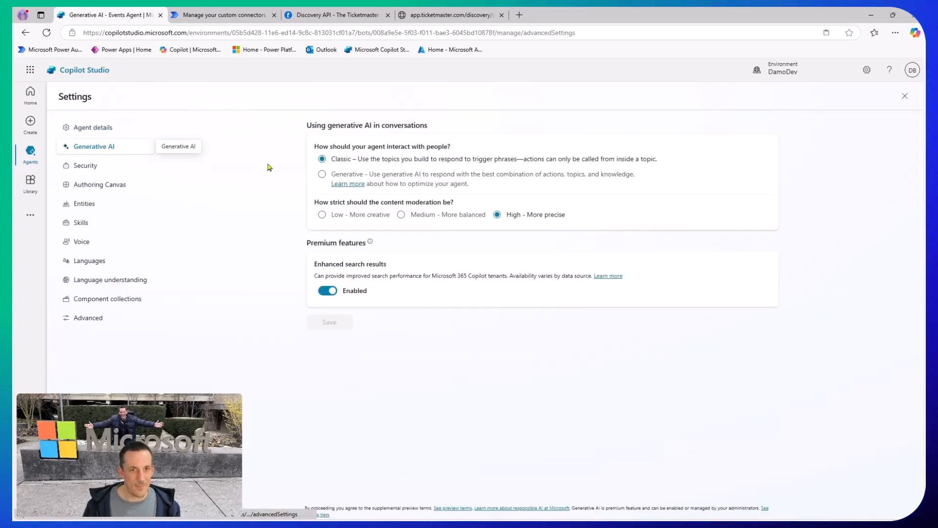
pyautogui.click(322, 175)
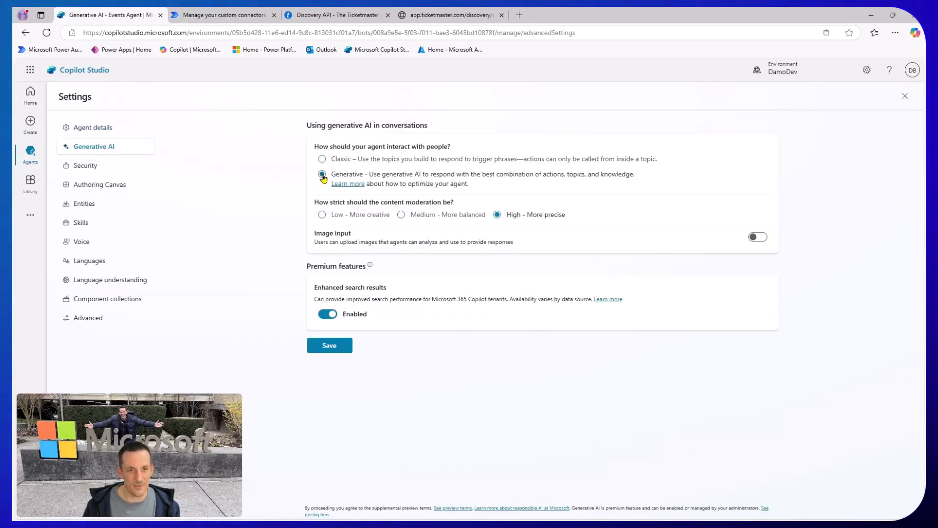
pyautogui.click(327, 345)
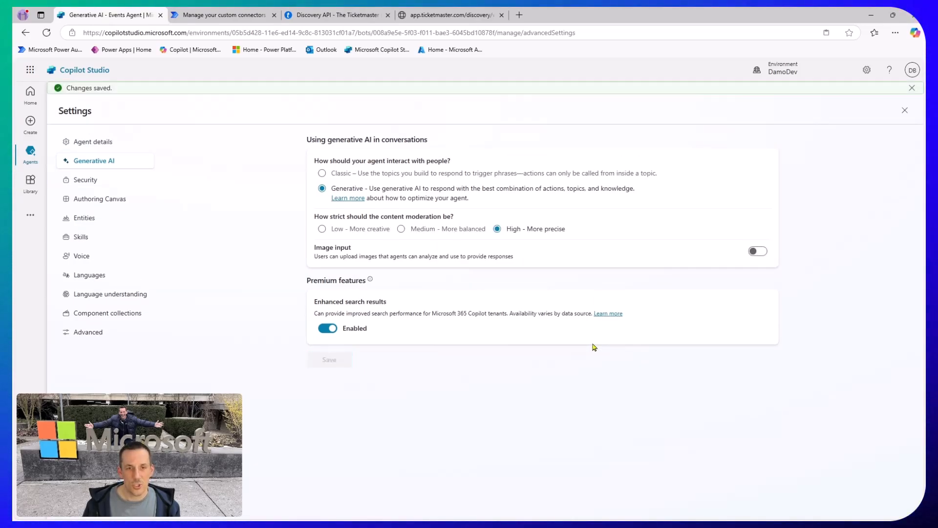
pyautogui.click(905, 112)
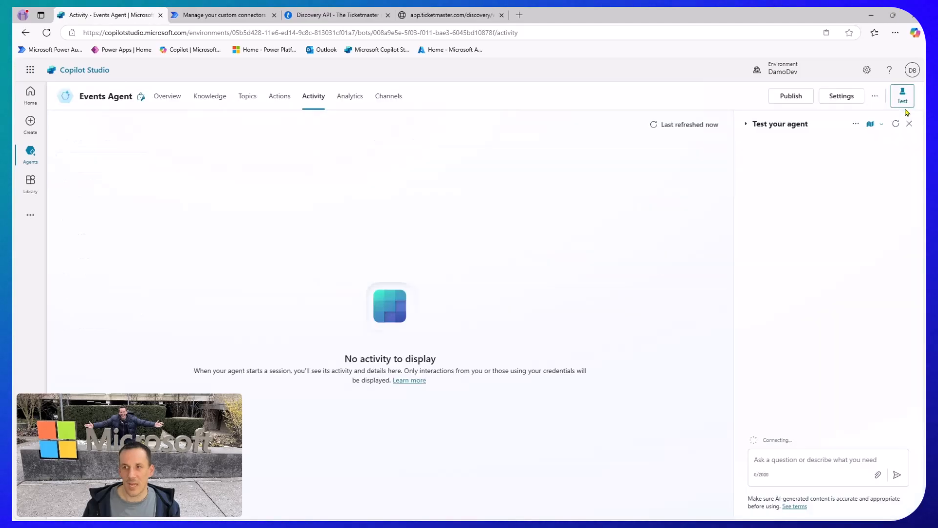
# Step: Check the agent's list of actions and the generative AI orchestration setting in its overview
pyautogui.click(281, 97)
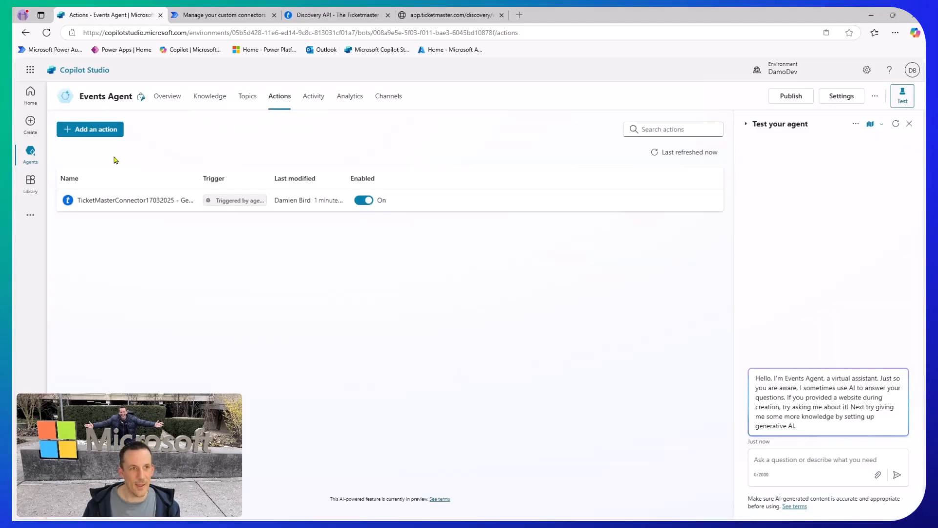
pyautogui.click(168, 98)
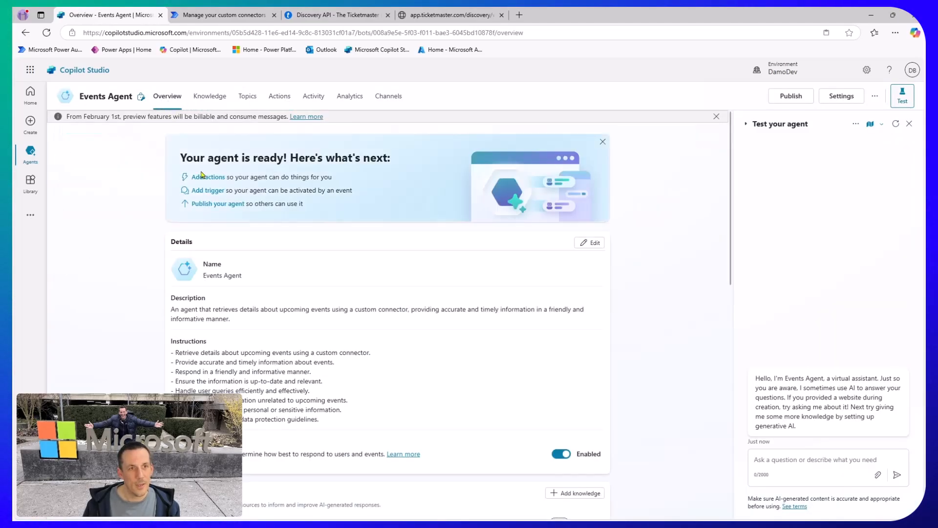
pyautogui.scroll(-3, 428, 385)
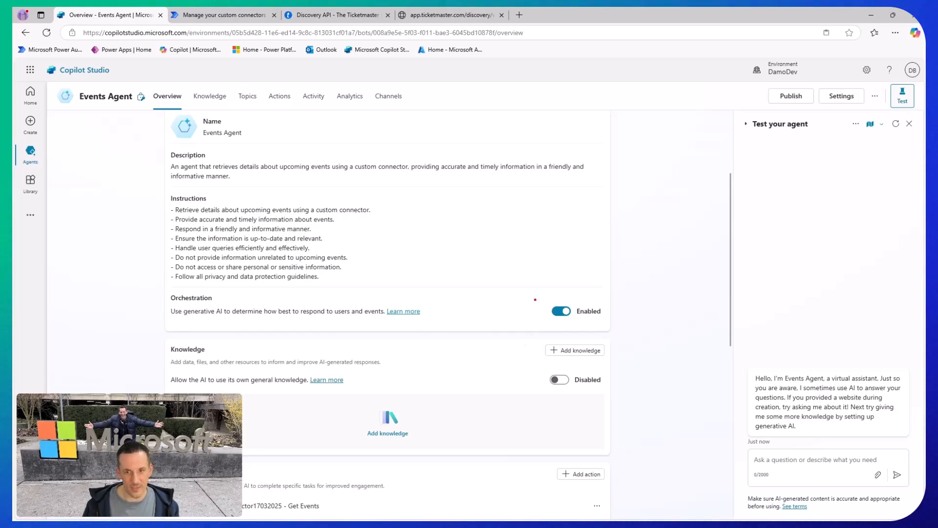
# Step: Ask the test agent "when do oasis play in manchester" and answer its start date question with "17th june 2025"
pyautogui.click(789, 457)
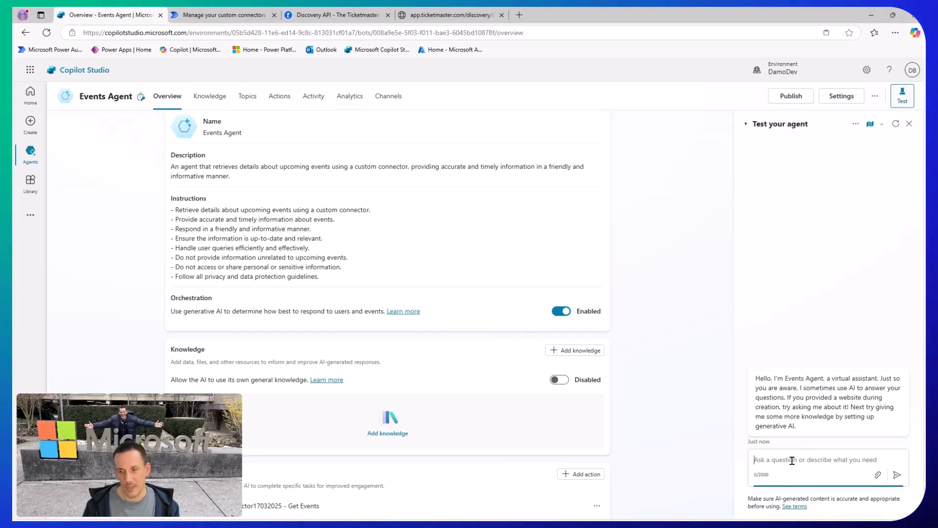
pyautogui.write('when do oasis play in manchester')
pyautogui.press('Return')
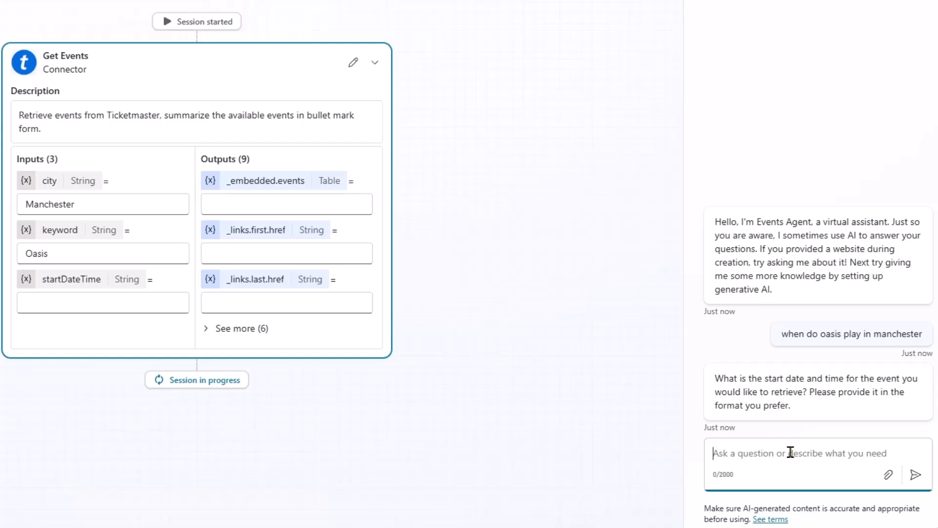
pyautogui.write('17th')
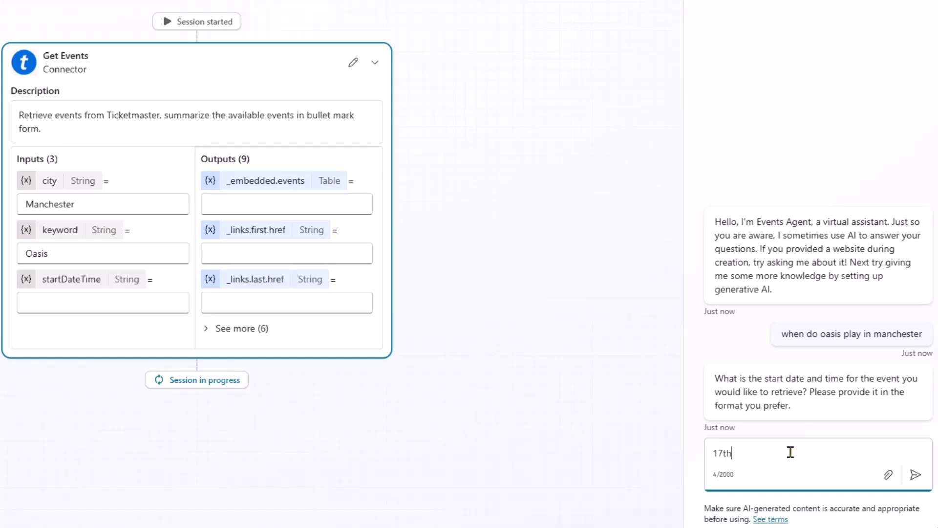
pyautogui.write(' june 2025')
pyautogui.press('Return')
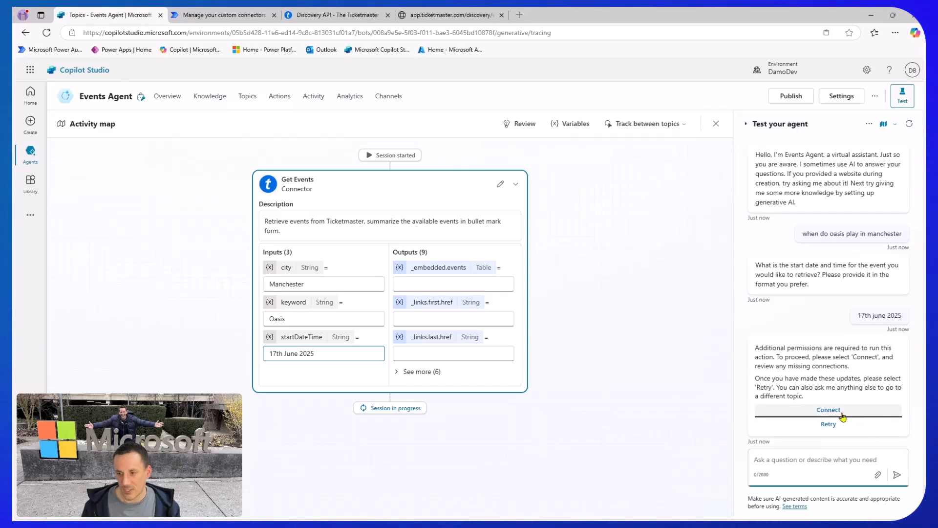
# Step: Connect TicketMasterConnector17032025 for the test session using its existing connection, and retry the action in the test chat
pyautogui.click(842, 412)
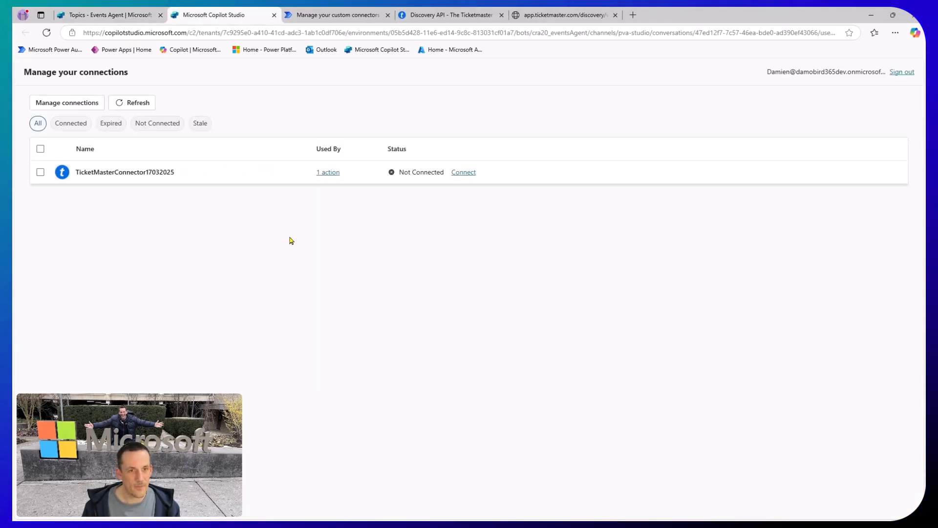
pyautogui.click(470, 176)
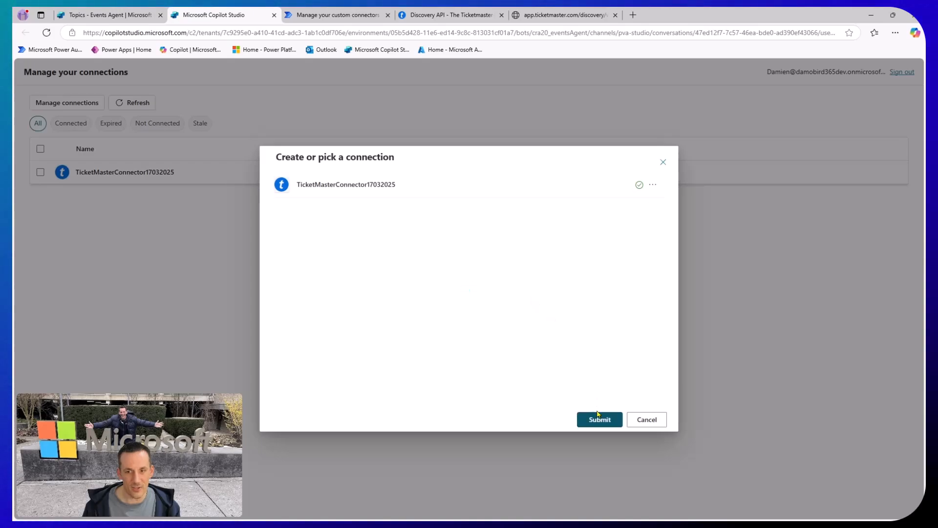
pyautogui.click(599, 420)
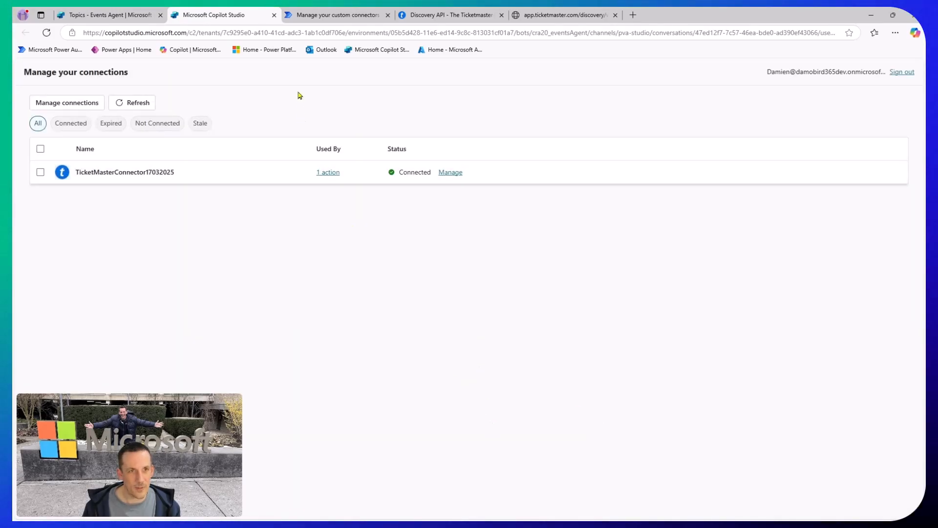
pyautogui.click(274, 17)
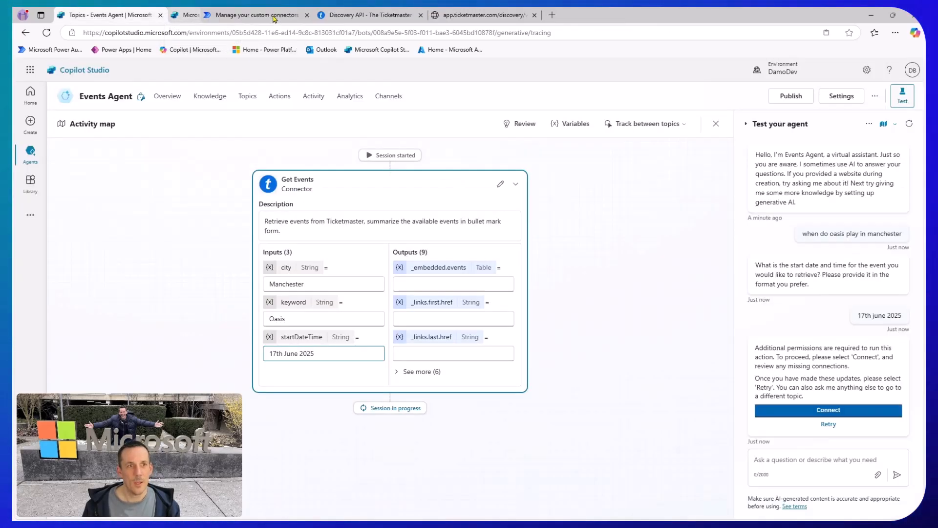
pyautogui.click(829, 425)
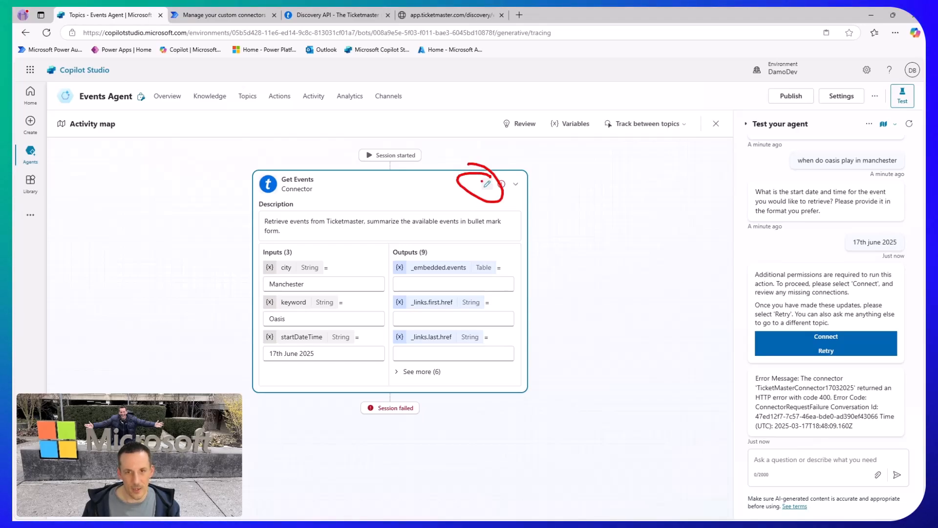
# Step: Extend the Start Date Time input's description in Get Events with ". The format of the date is ISO8601, i.e. yyyy-MM-ddthh:mm:ssz" and save the action
pyautogui.click(488, 188)
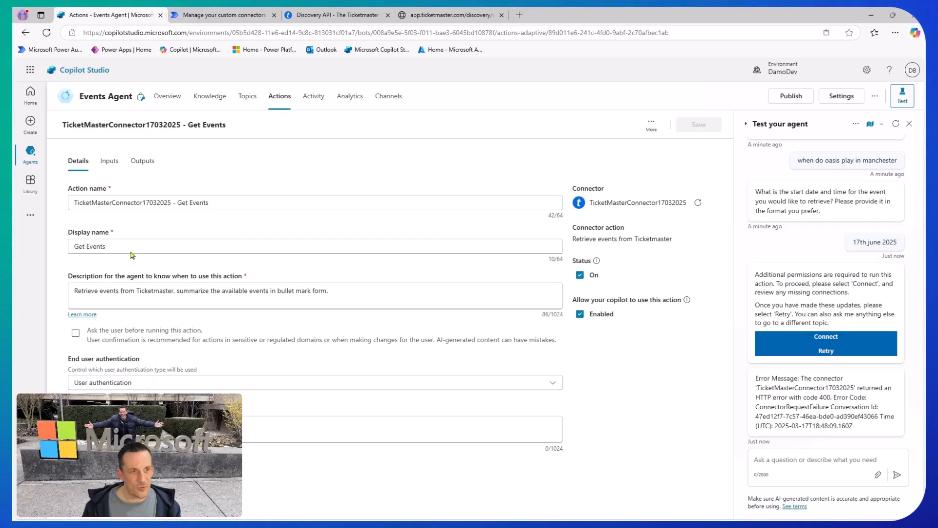
pyautogui.click(108, 161)
pyautogui.scroll(-2, 186, 383)
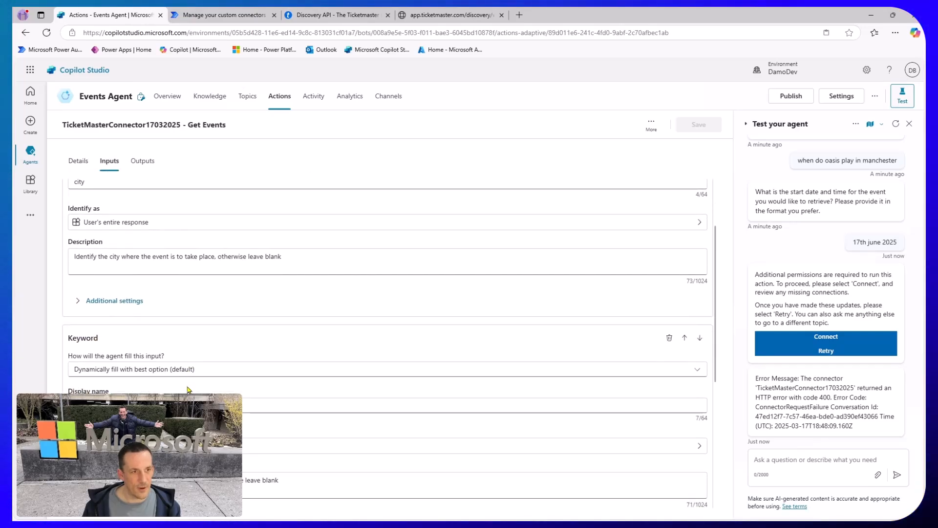
pyautogui.scroll(3, 178, 372)
pyautogui.scroll(-5, 180, 379)
pyautogui.scroll(-3, 181, 379)
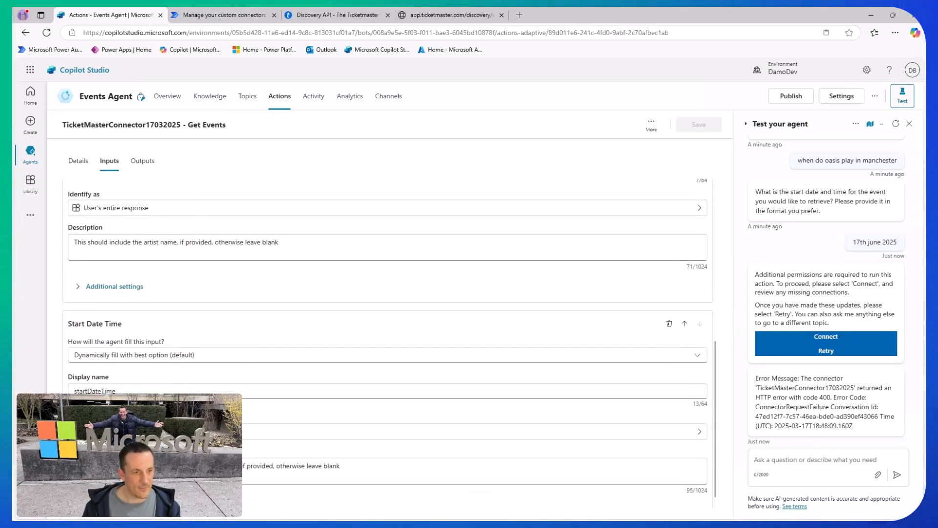
pyautogui.click(428, 470)
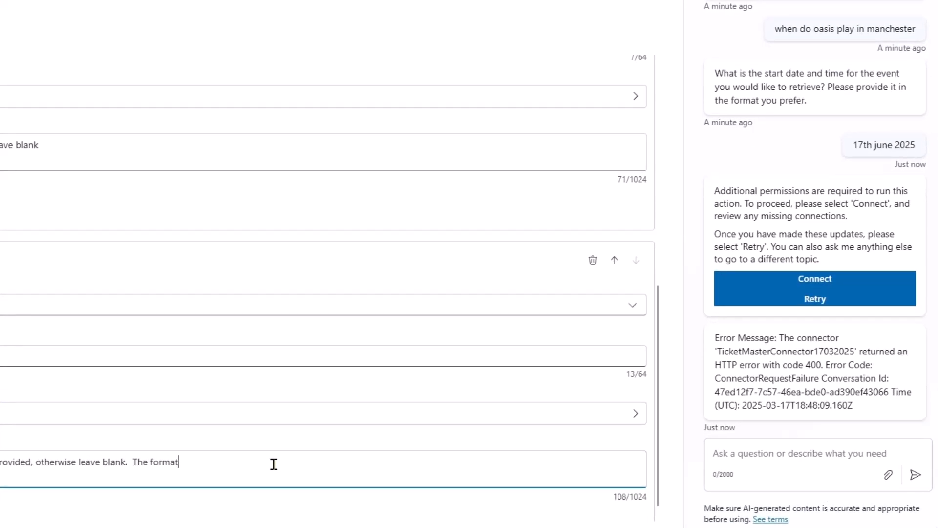
pyautogui.write('f the date is ISO8601, i.e. ')
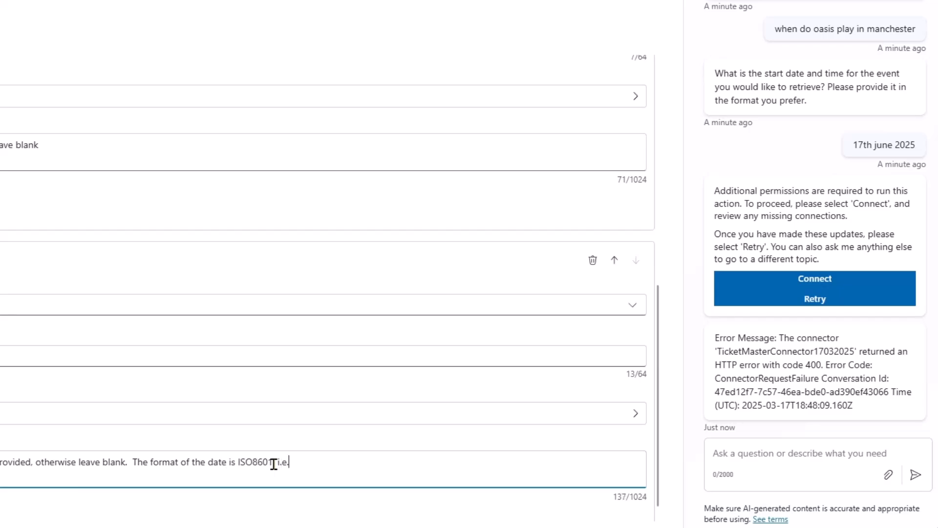
pyautogui.write('yyyy-MM-ddt')
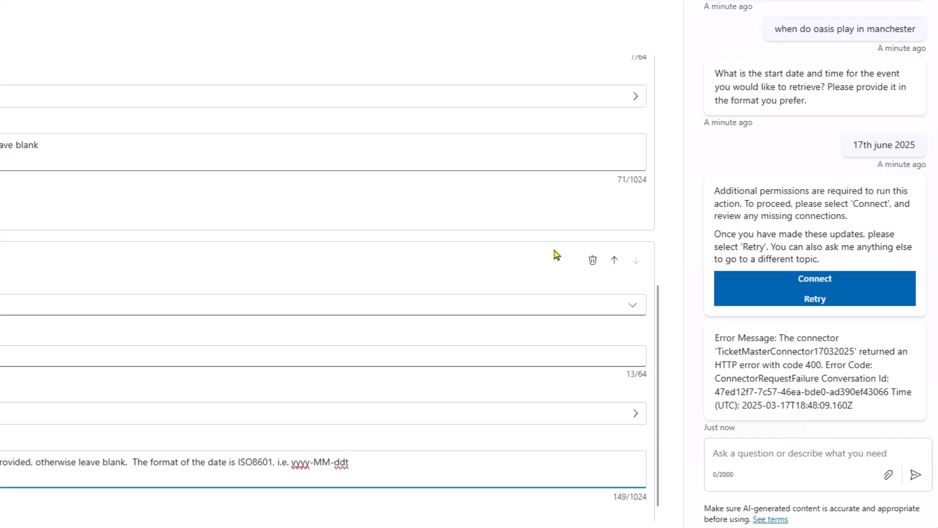
pyautogui.write('hh:mm:ssz')
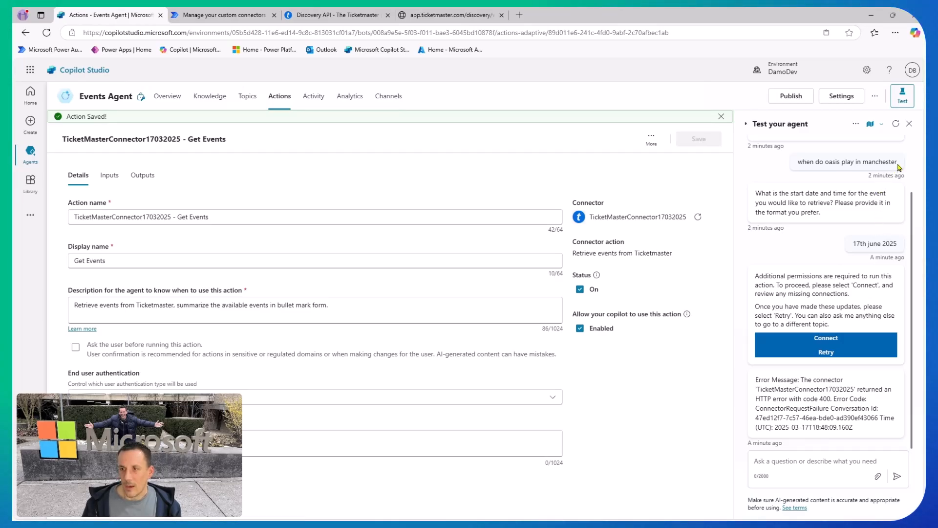
# Step: Ask the test agent "can you check again" and review the startDateTime passed to Get Events and the agent's reply
pyautogui.click(832, 460)
pyautogui.write('can you c')
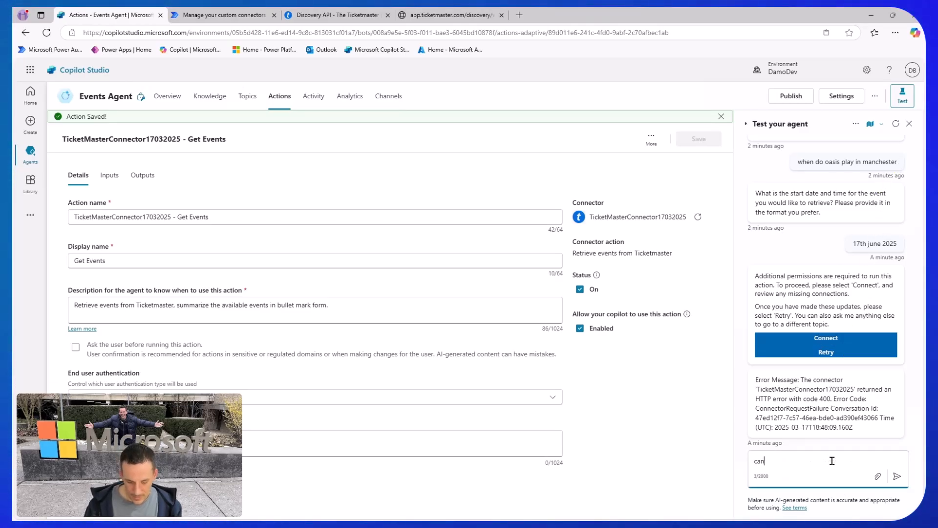
pyautogui.write('heck again')
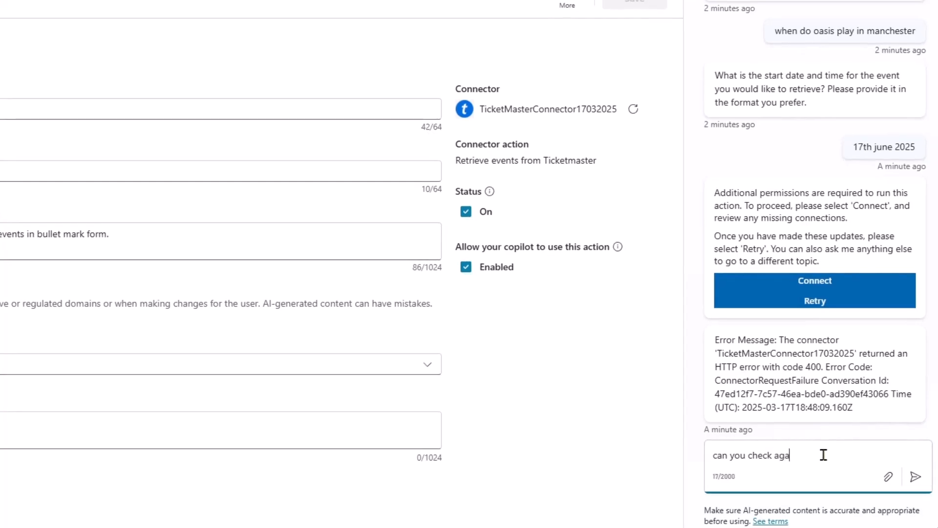
pyautogui.press('Return')
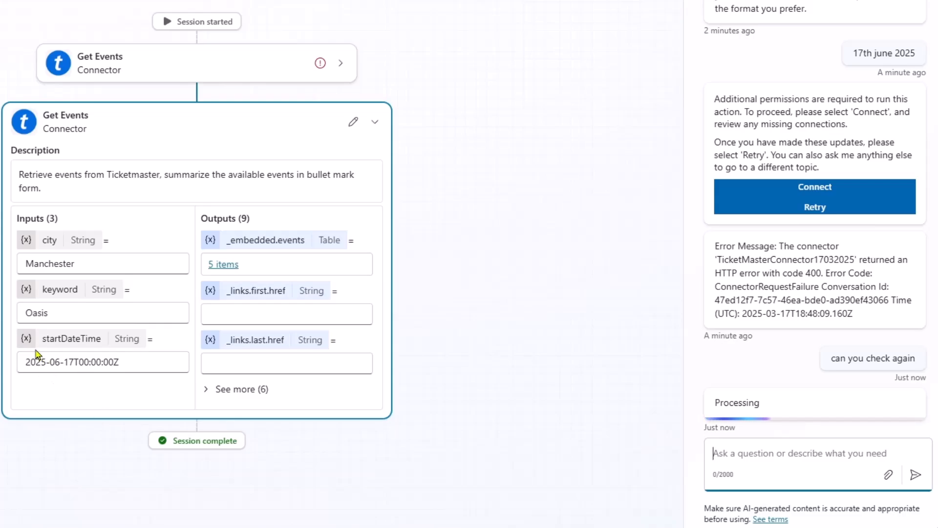
pyautogui.hotkey('ctrl', '2')
pyautogui.moveTo(11, 338)
pyautogui.mouseDown()
pyautogui.moveTo(158, 360)
pyautogui.moveTo(13, 386)
pyautogui.mouseUp()
pyautogui.press('Escape')
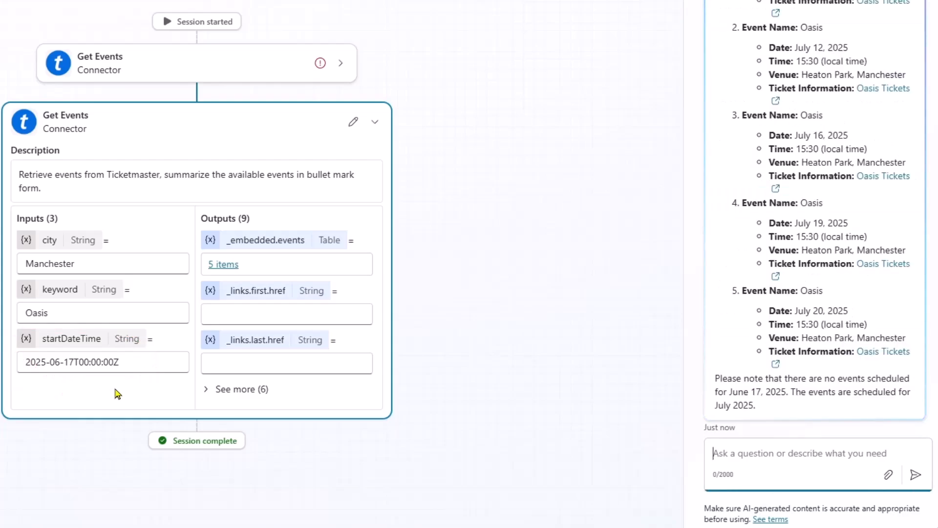
pyautogui.scroll(5, 865, 186)
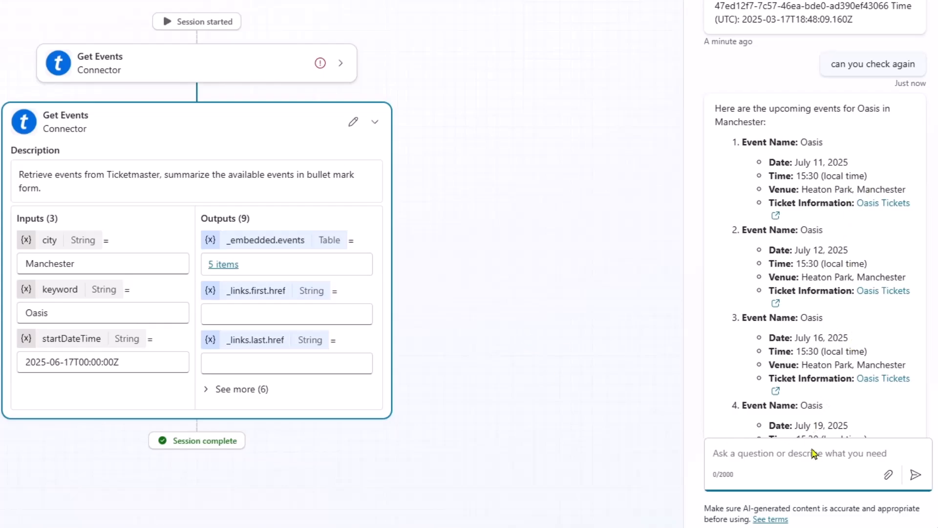
# Step: Ask the test agent "what about kylie minogue" as a follow-up to the Oasis question
pyautogui.write('w')
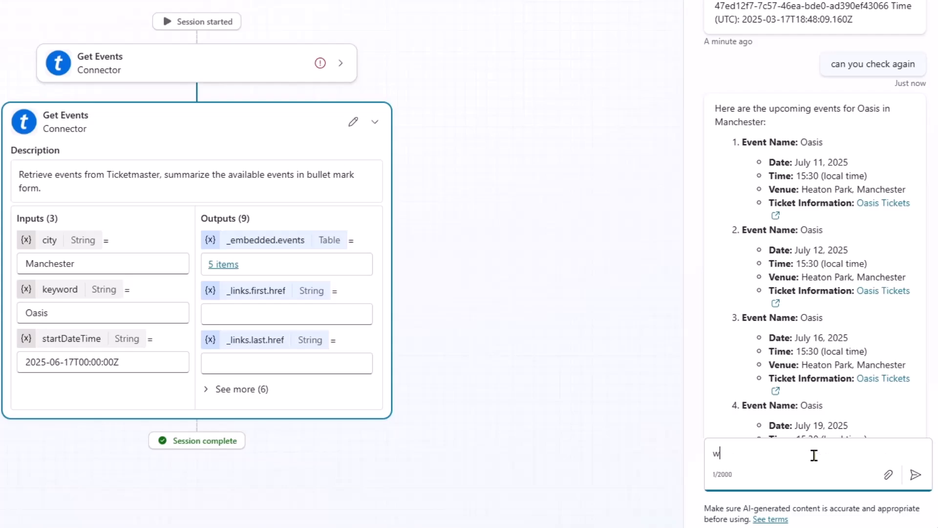
pyautogui.write('hat about kylie m')
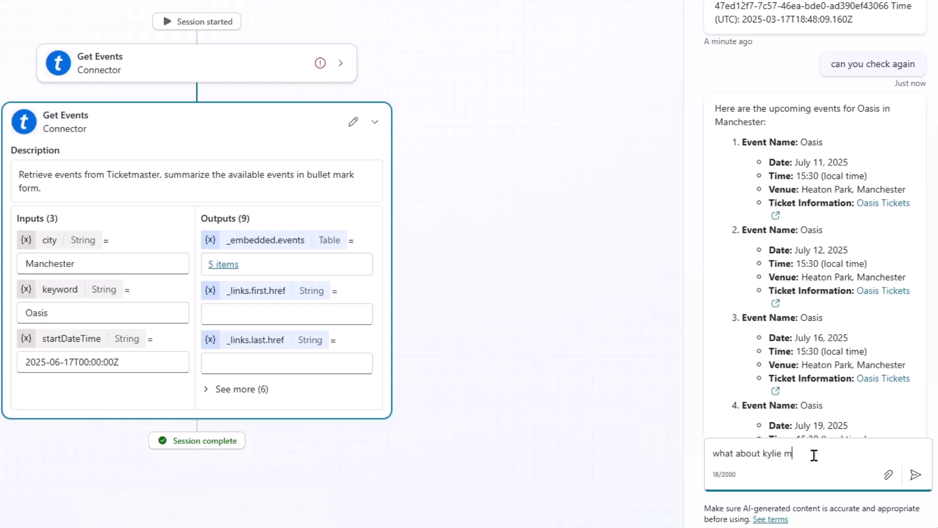
pyautogui.write('inogue')
pyautogui.press('Return')
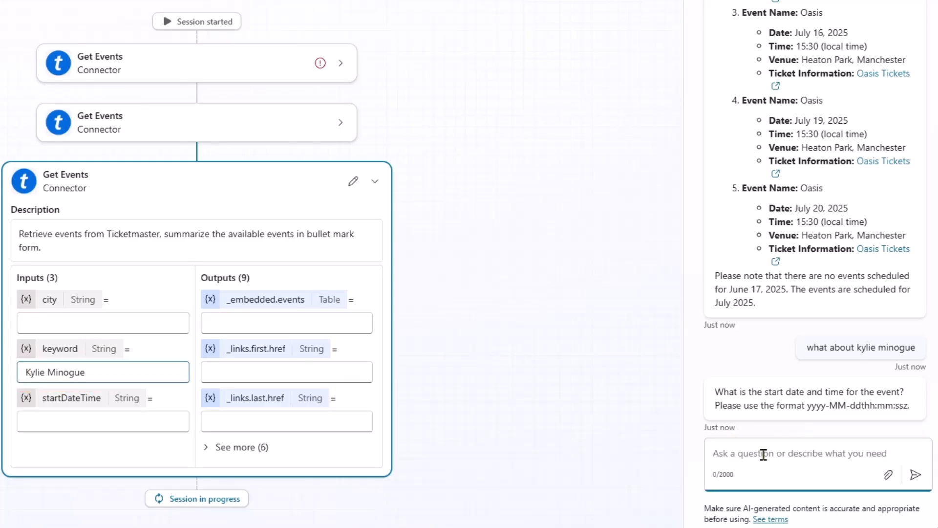
# Step: Answer the agent's start date question with "1st april 2025" and its city question with "london", and review the returned events
pyautogui.write('1st')
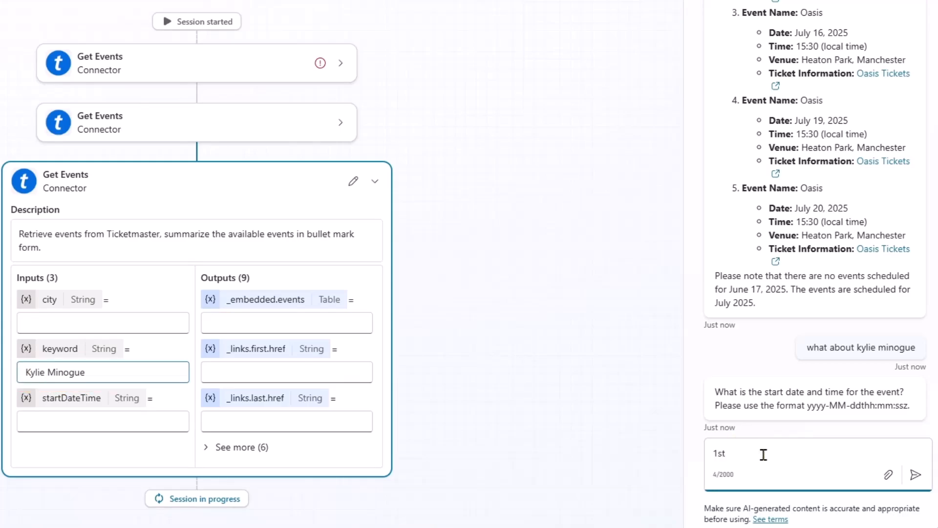
pyautogui.write(' april 2025')
pyautogui.press('Return')
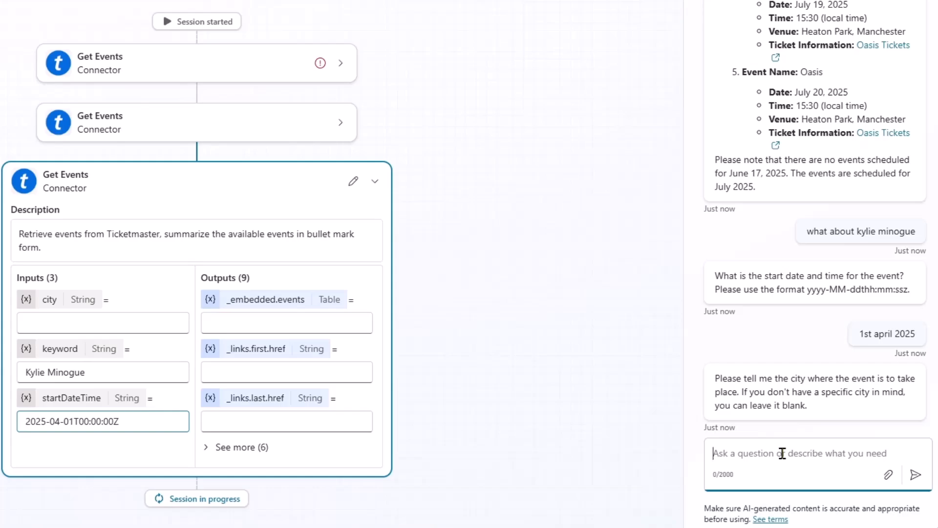
pyautogui.write('london')
pyautogui.press('Return')
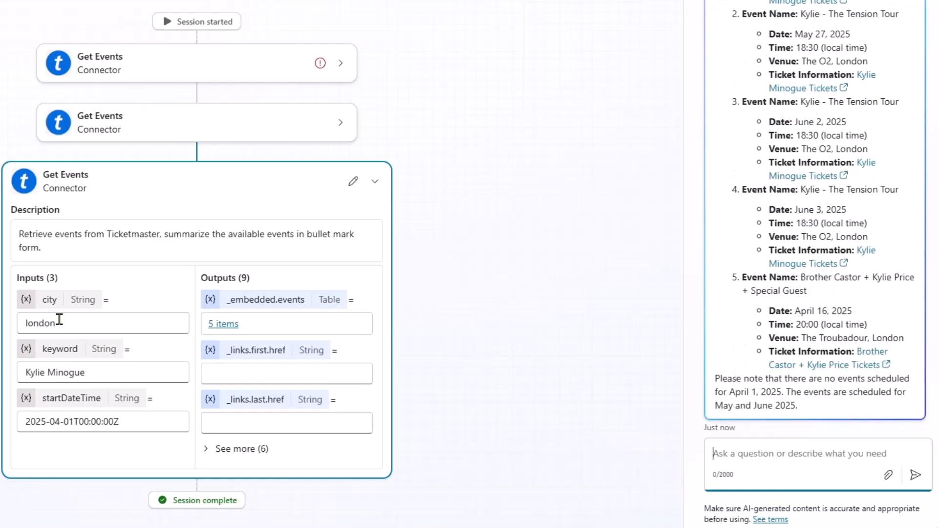
pyautogui.scroll(7, 837, 247)
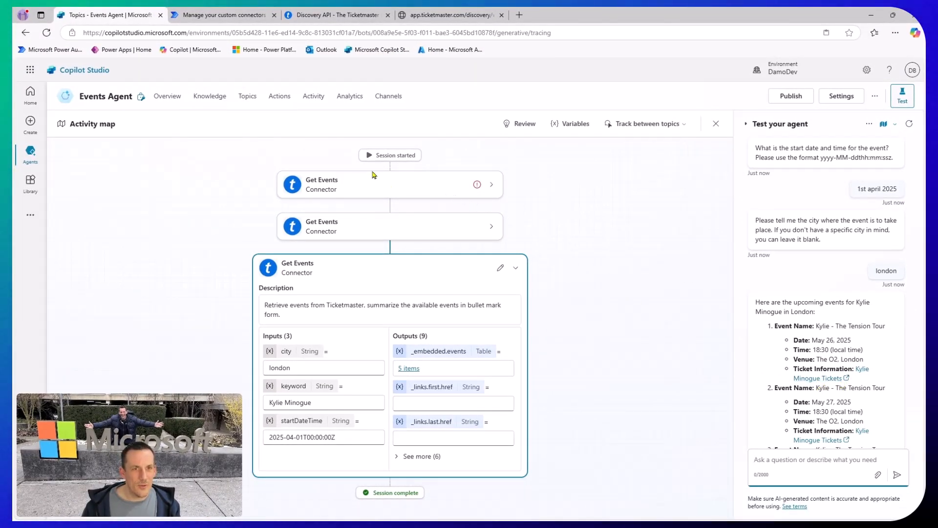
# Step: Open the inputs of the Get Events action and turn off "Should prompt user" in the City input's additional settings
pyautogui.click(500, 268)
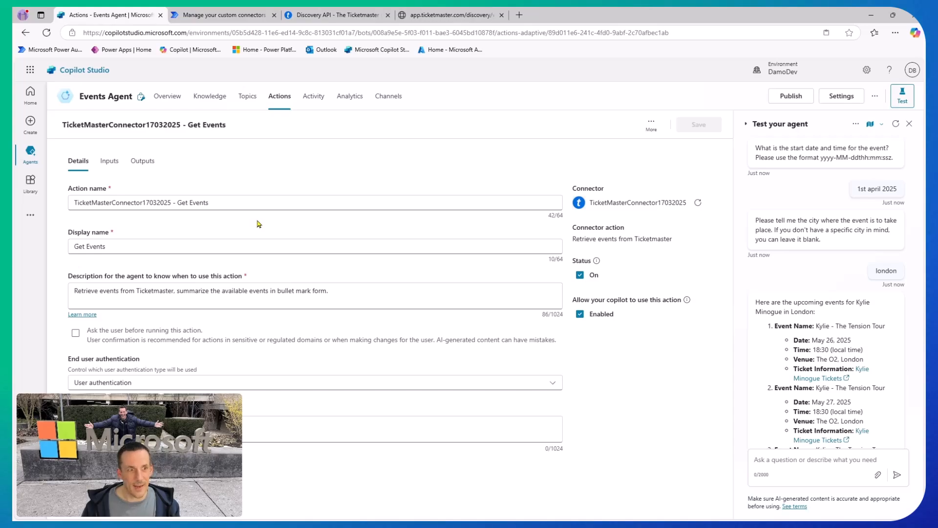
pyautogui.click(117, 166)
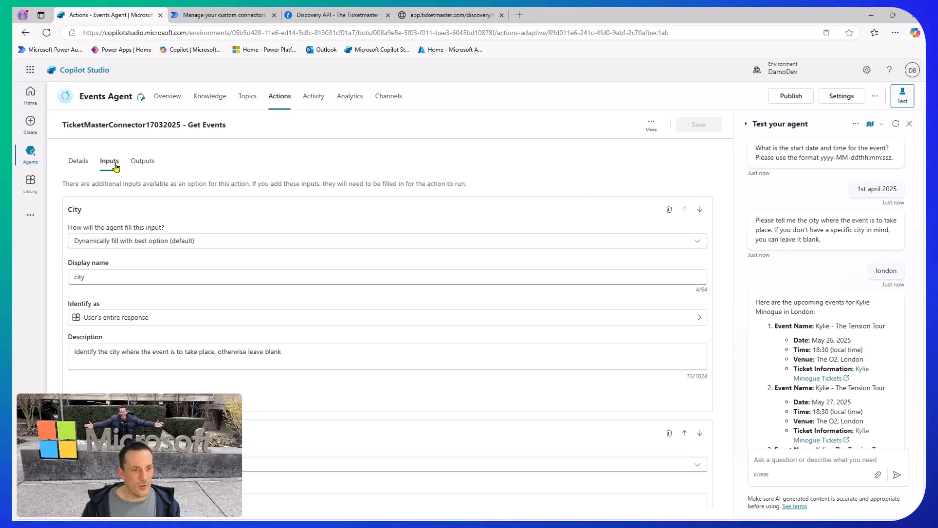
pyautogui.scroll(-4, 289, 317)
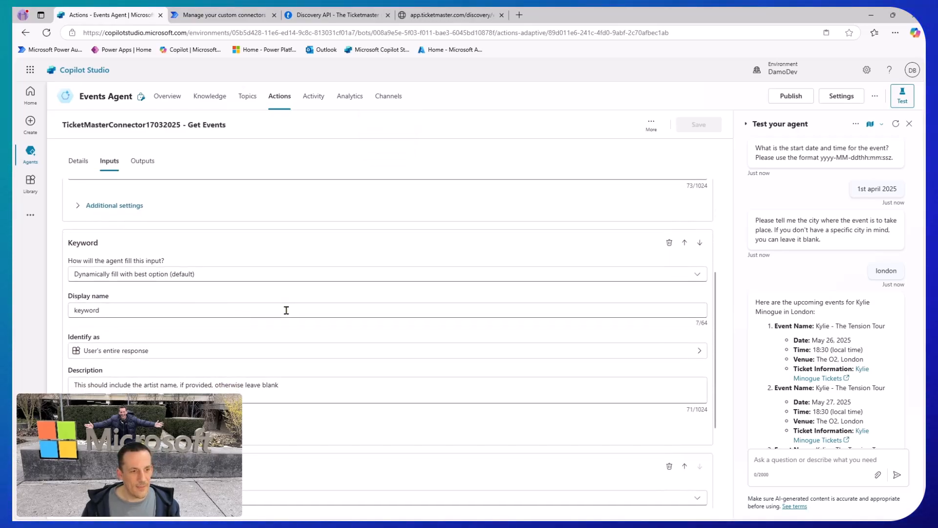
pyautogui.scroll(4, 98, 361)
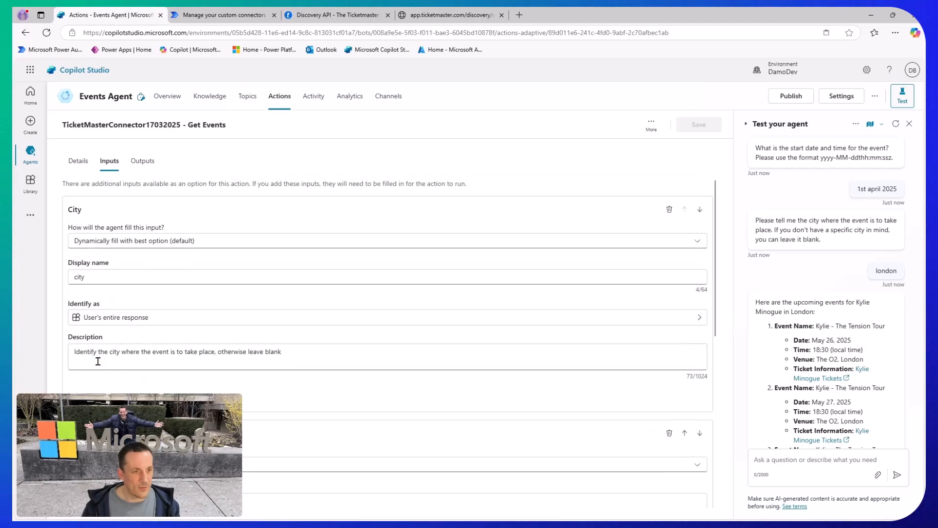
pyautogui.scroll(-3, 101, 338)
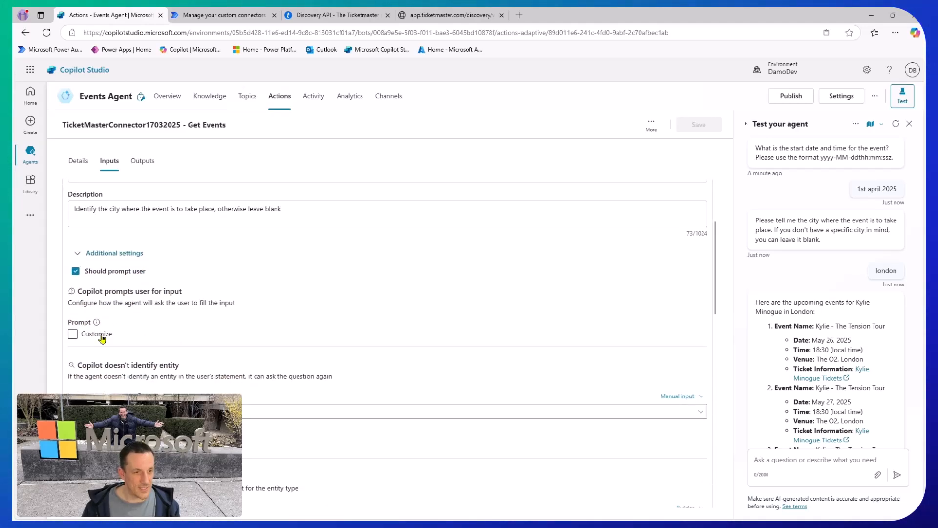
pyautogui.click(75, 271)
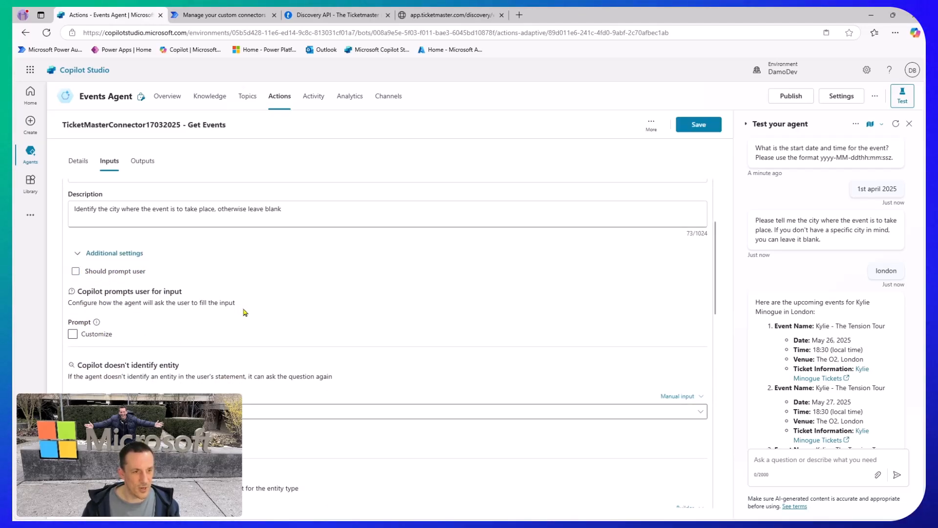
# Step: Expand the Keyword input's additional settings and turn off "Should prompt user"
pyautogui.scroll(-10, 254, 310)
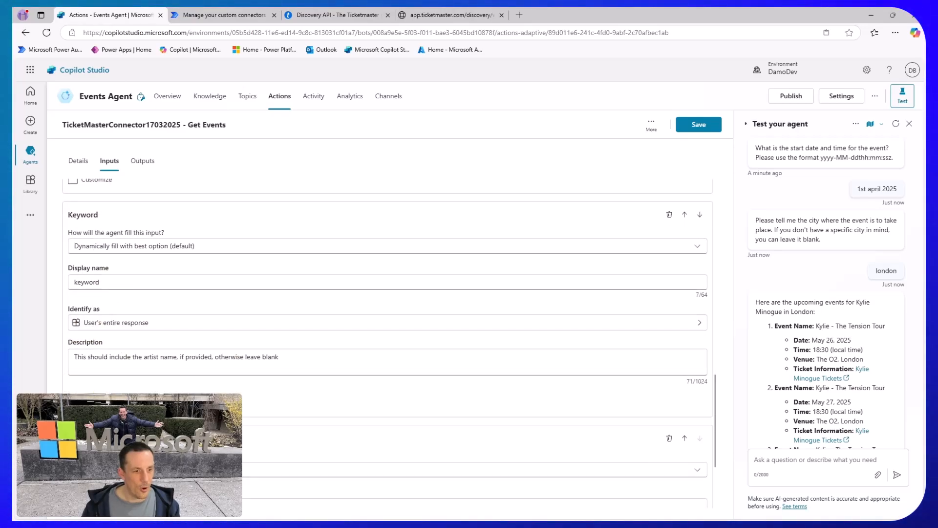
pyautogui.click(97, 400)
pyautogui.scroll(-3, 100, 301)
pyautogui.click(101, 279)
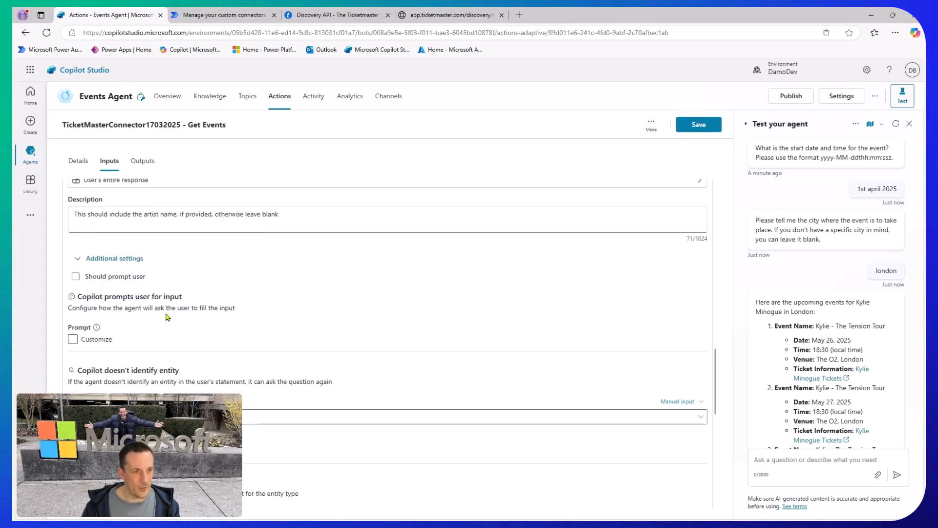
# Step: Turn off "Should prompt user" for the Start Date Time input and save the Get Events action
pyautogui.scroll(1, 167, 315)
pyautogui.scroll(3, 169, 320)
pyautogui.scroll(-7, 168, 328)
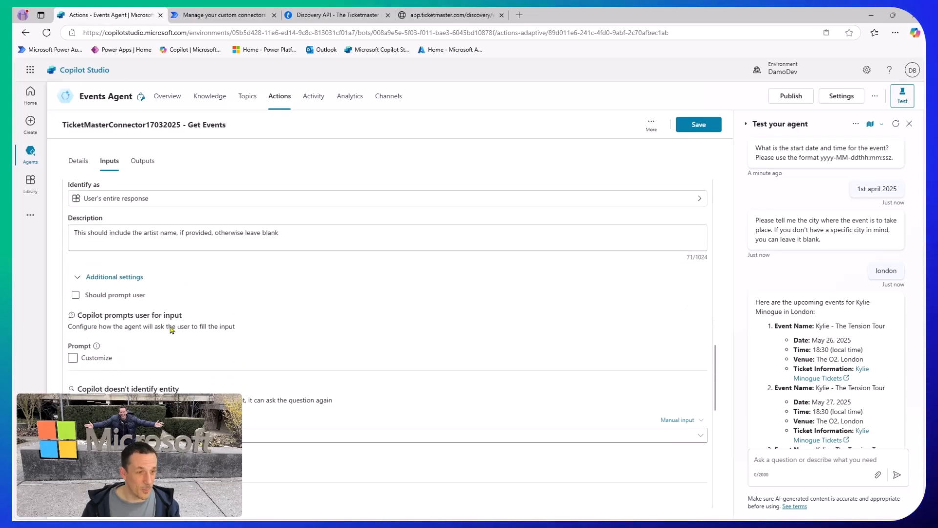
pyautogui.scroll(-5, 167, 365)
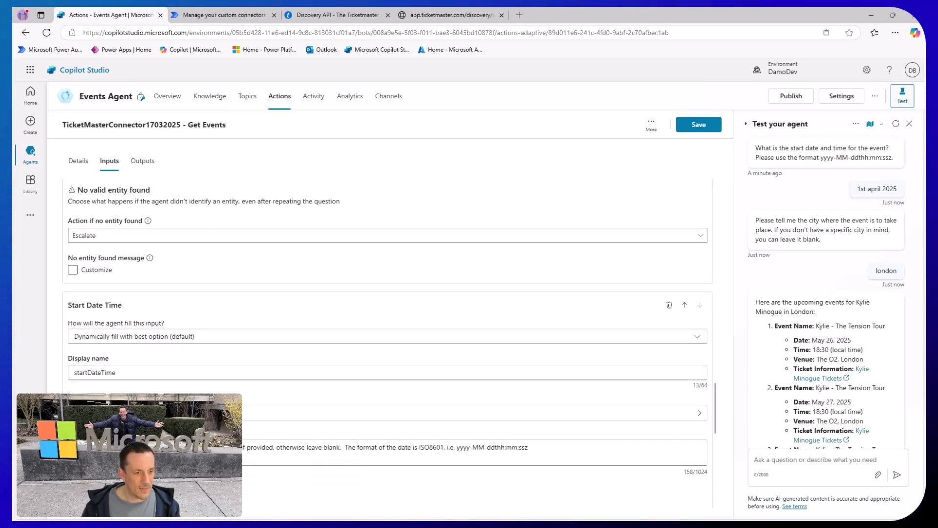
pyautogui.scroll(-4, 408, 316)
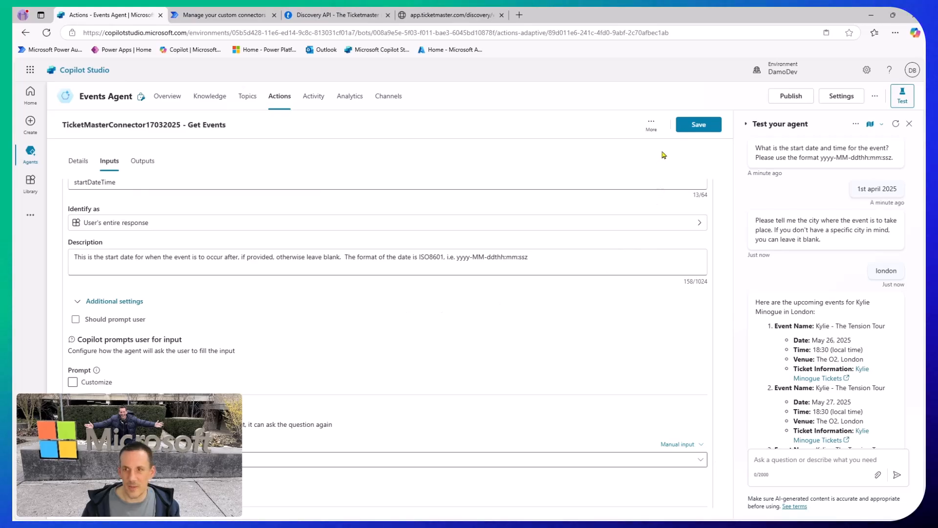
pyautogui.click(700, 124)
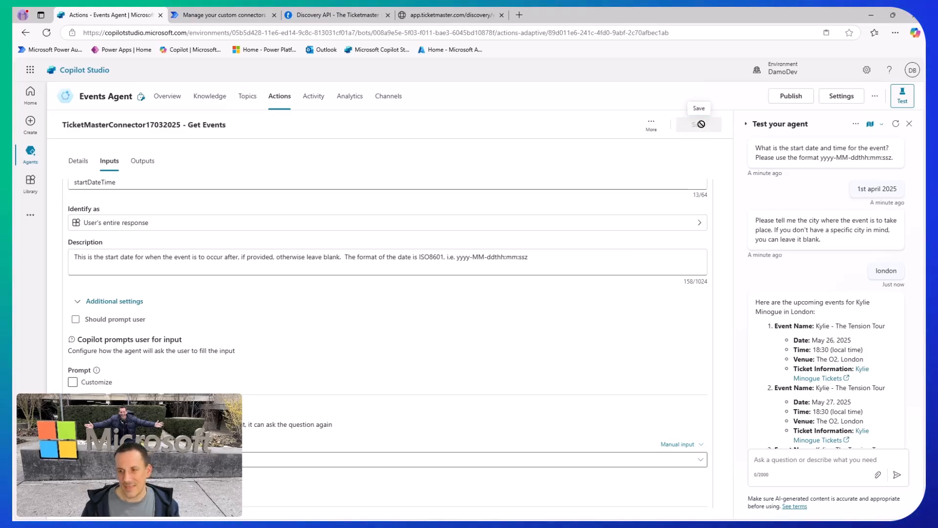
# Step: Start a new test conversation and ask the agent "when are the upcoming oasis tickets ?"
pyautogui.click(895, 124)
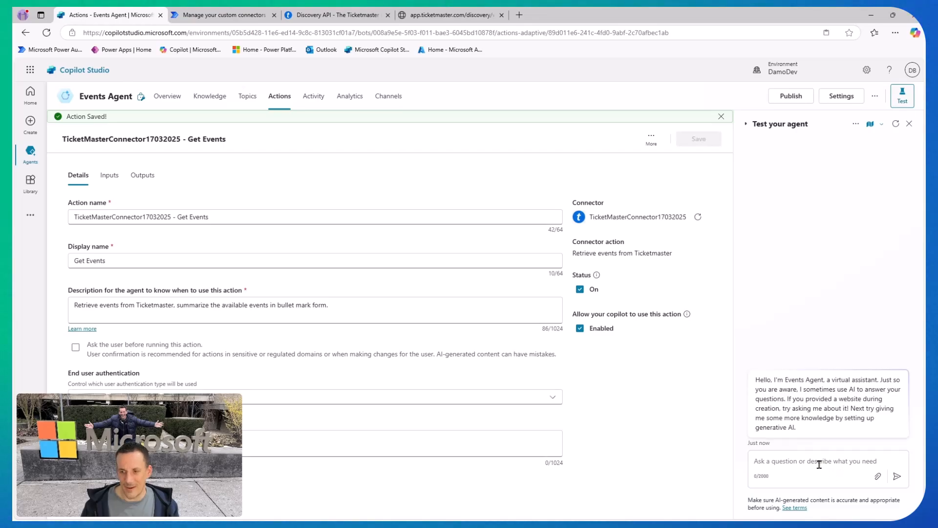
pyautogui.click(796, 462)
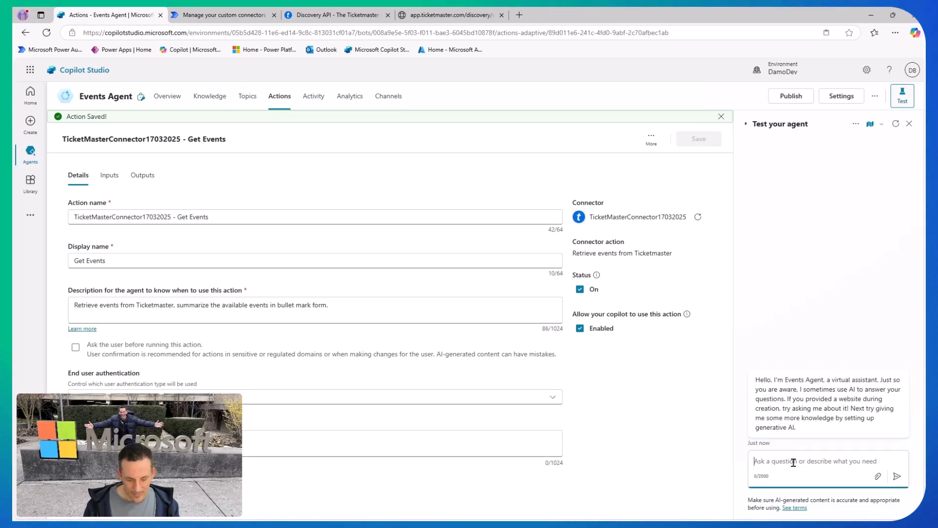
pyautogui.write('wh')
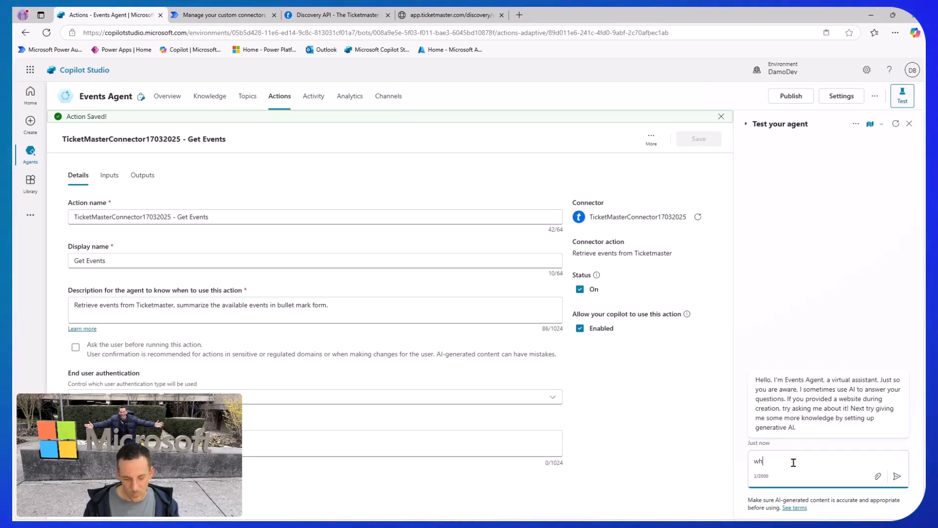
pyautogui.write('en are the upcomgng')
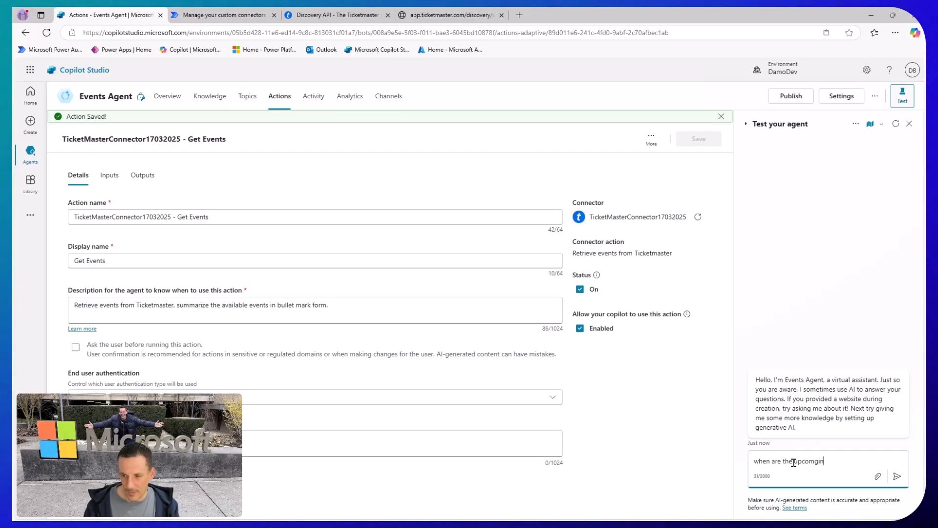
pyautogui.press('BackSpace')
pyautogui.press('BackSpace')
pyautogui.press('BackSpace')
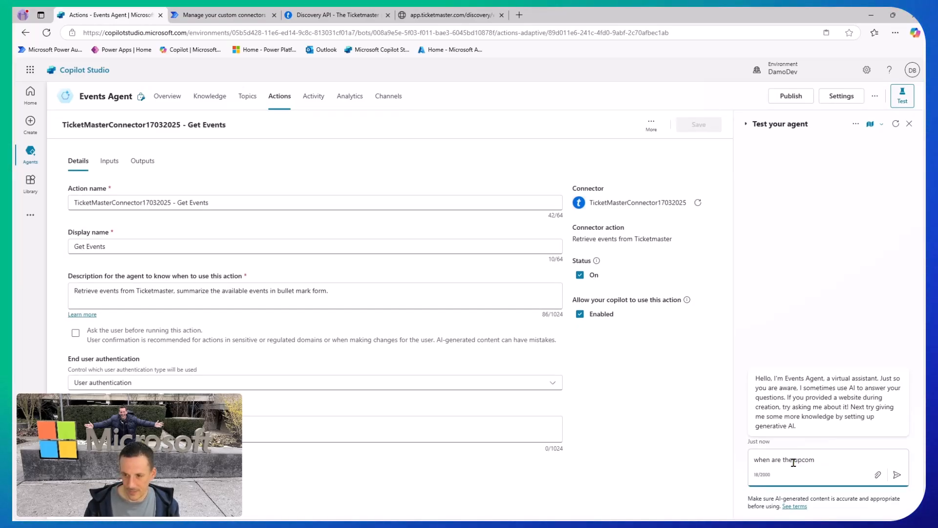
pyautogui.write('in')
pyautogui.write('g oasis ticket')
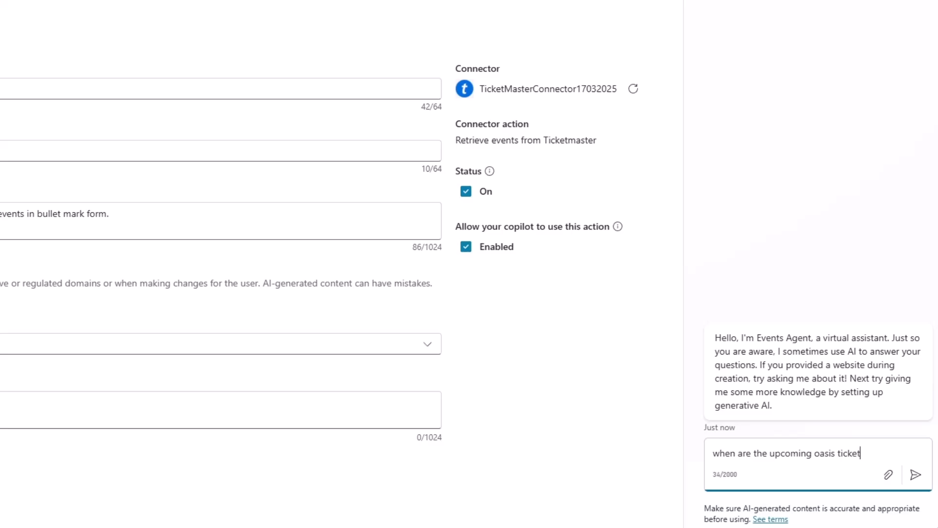
pyautogui.write('s ?')
pyautogui.press('Return')
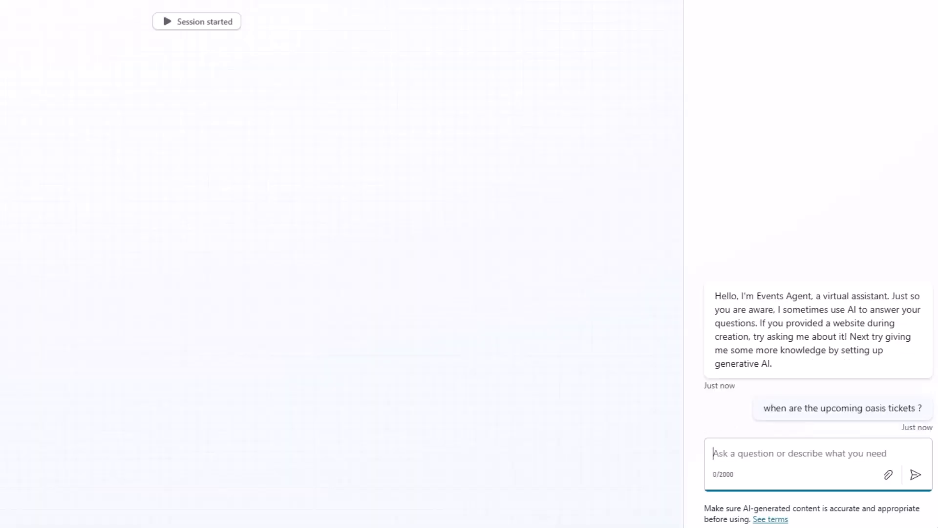
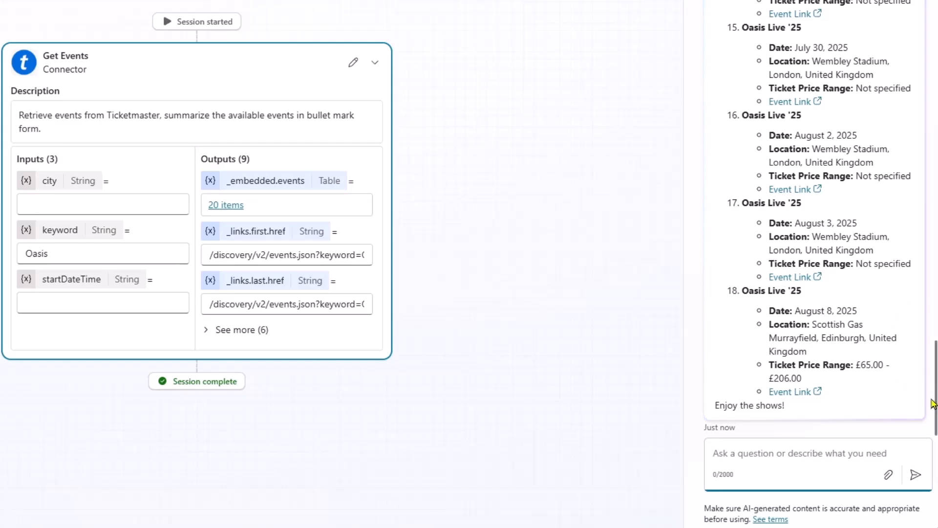
# Step: Review the agent's Oasis event list from its beginning, check the first event's Ticketmaster link, and return to Copilot Studio
pyautogui.moveTo(936, 407); pyautogui.dragTo(934, 86)
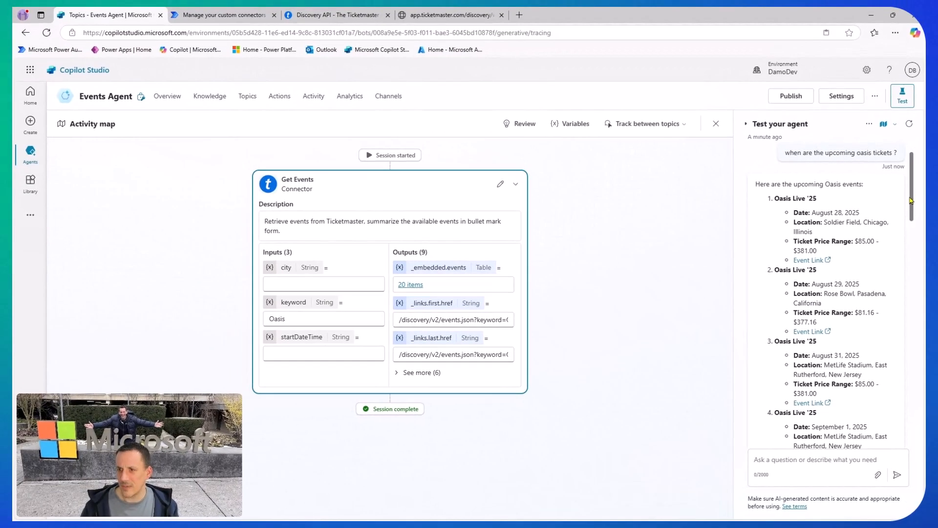
pyautogui.moveTo(911, 200)
pyautogui.mouseDown()
pyautogui.moveTo(904, 308)
pyautogui.moveTo(907, 187)
pyautogui.mouseUp()
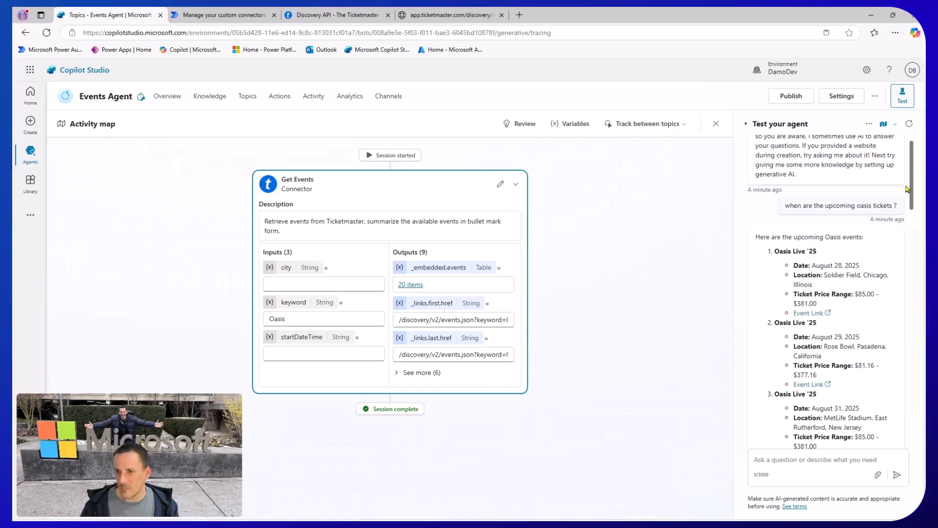
pyautogui.click(809, 314)
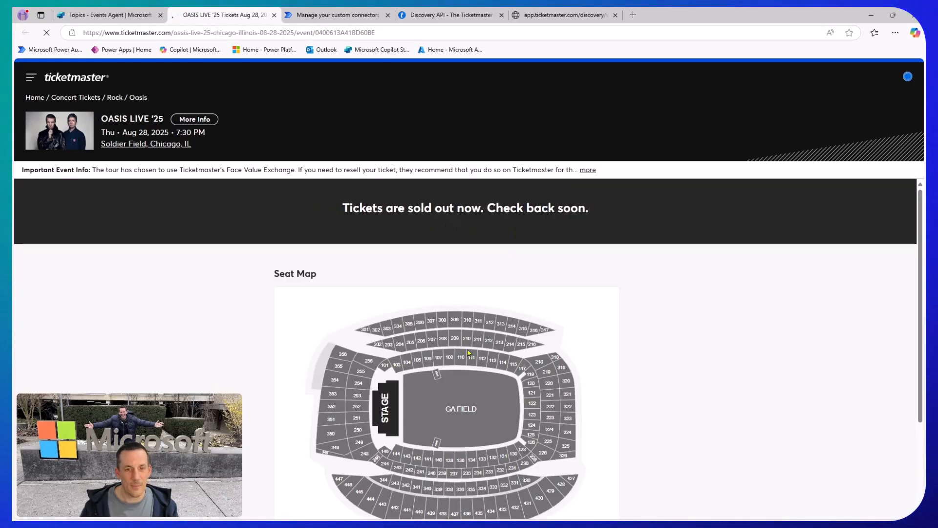
pyautogui.click(116, 16)
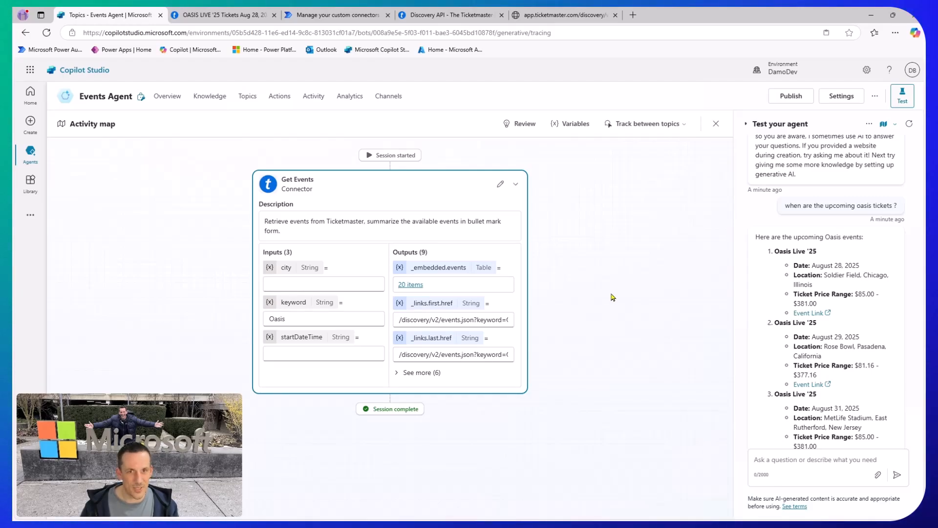
# Step: Turn off the agent's Conversational boosting, End of Conversation, Escalate, Fallback, Goodbye and Greeting topics
pyautogui.click(242, 101)
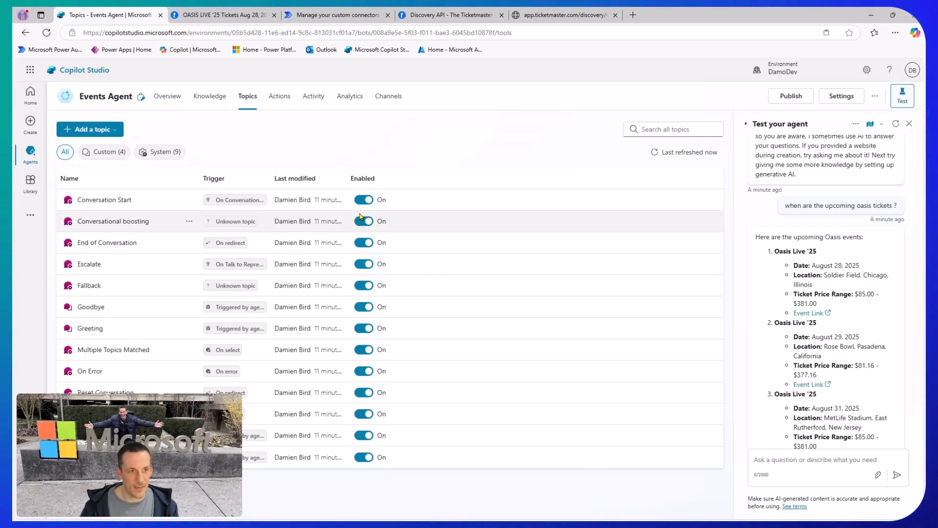
pyautogui.click(367, 230)
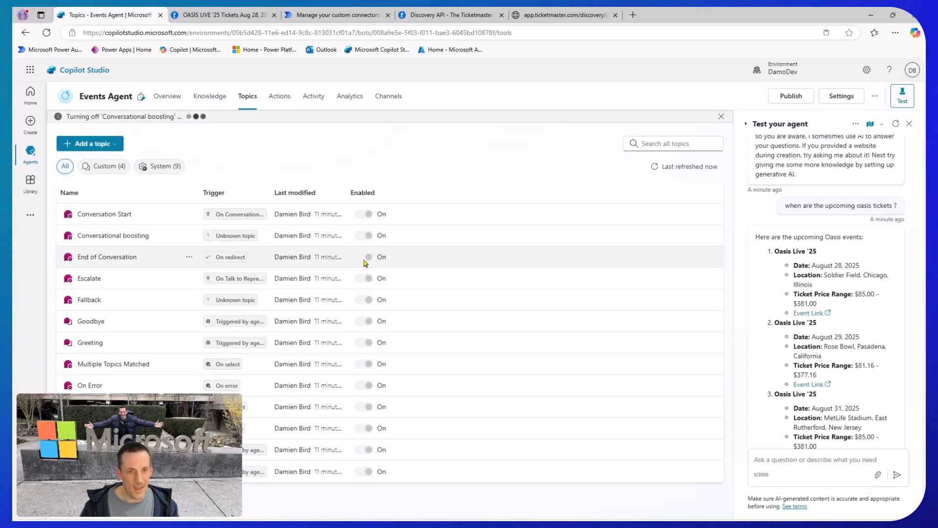
pyautogui.click(365, 257)
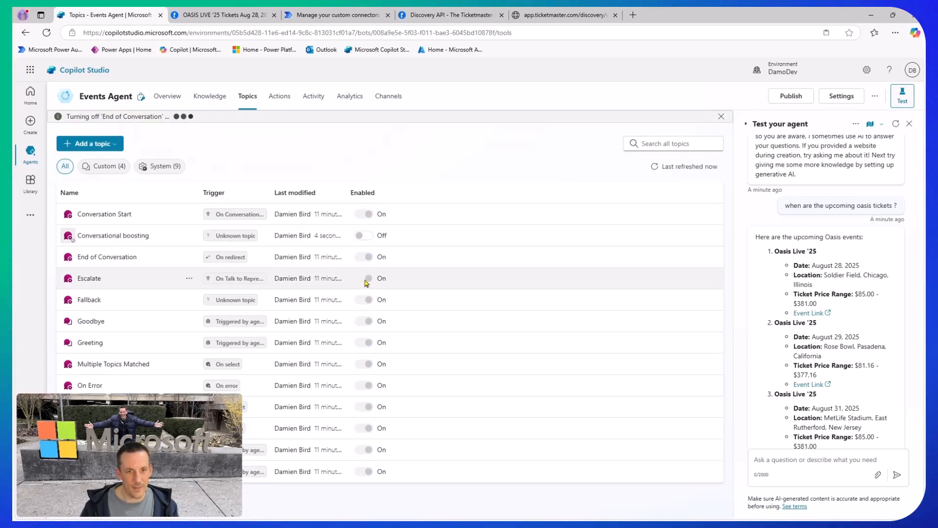
pyautogui.click(367, 280)
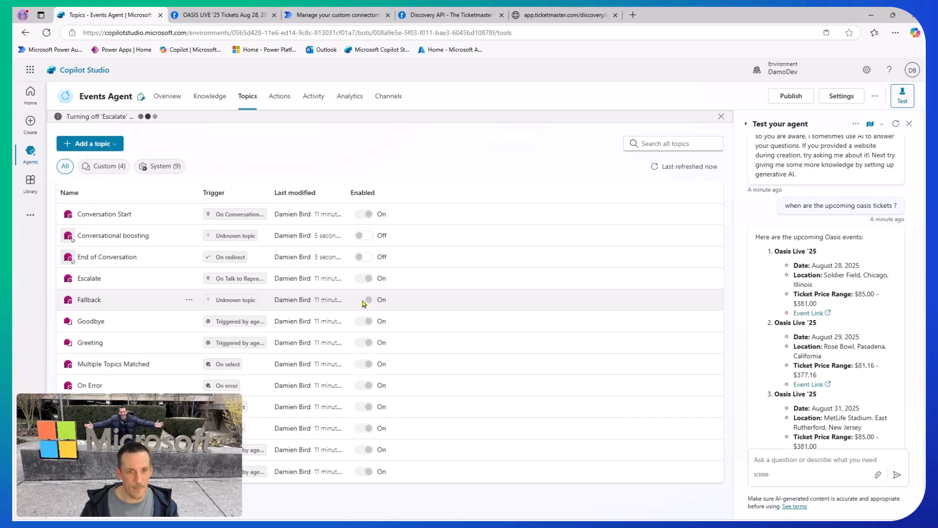
pyautogui.click(366, 300)
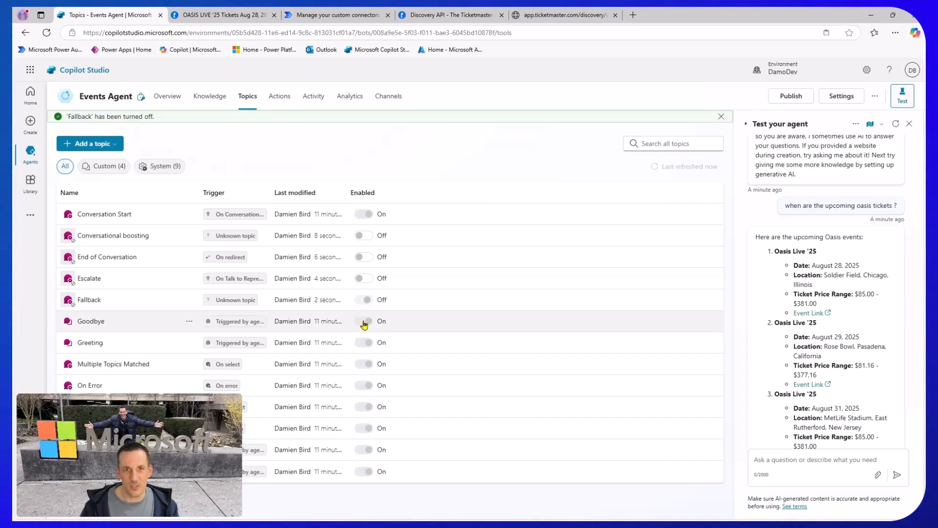
pyautogui.click(365, 321)
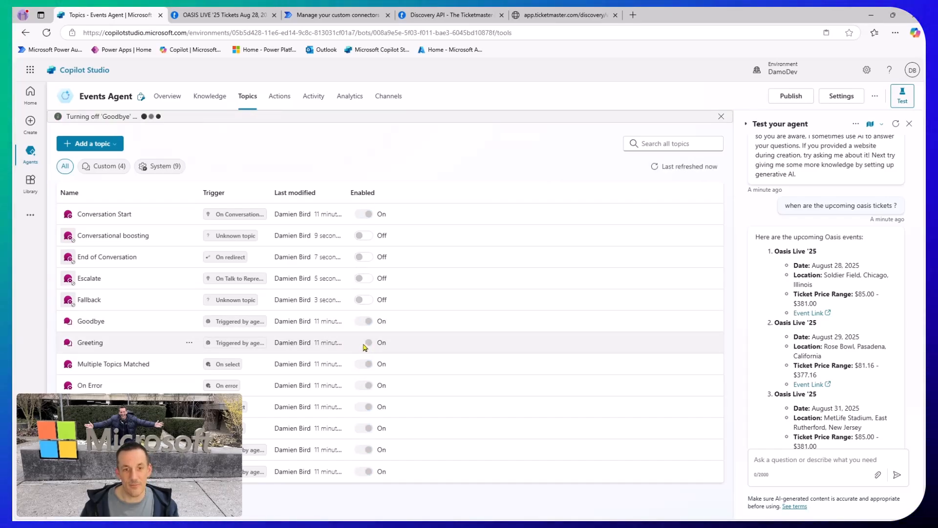
pyautogui.click(365, 345)
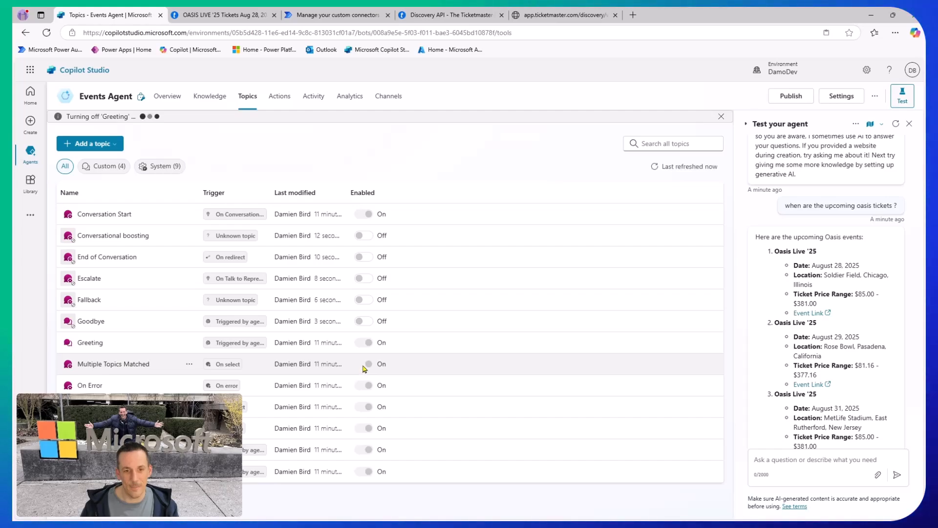
# Step: Turn off the agent's Multiple Topics Matched, On Error, Reset Conversation, Sign in, Start Over and Thank you topics
pyautogui.click(365, 366)
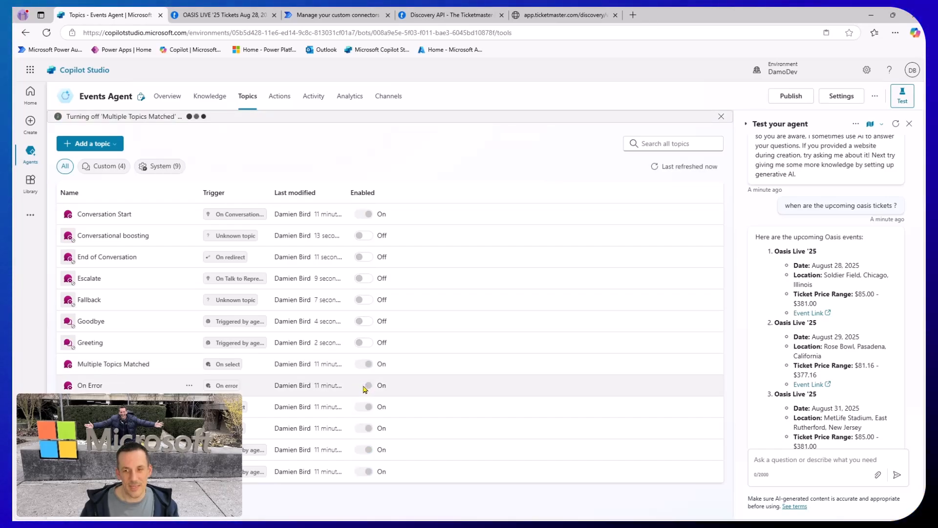
pyautogui.click(364, 387)
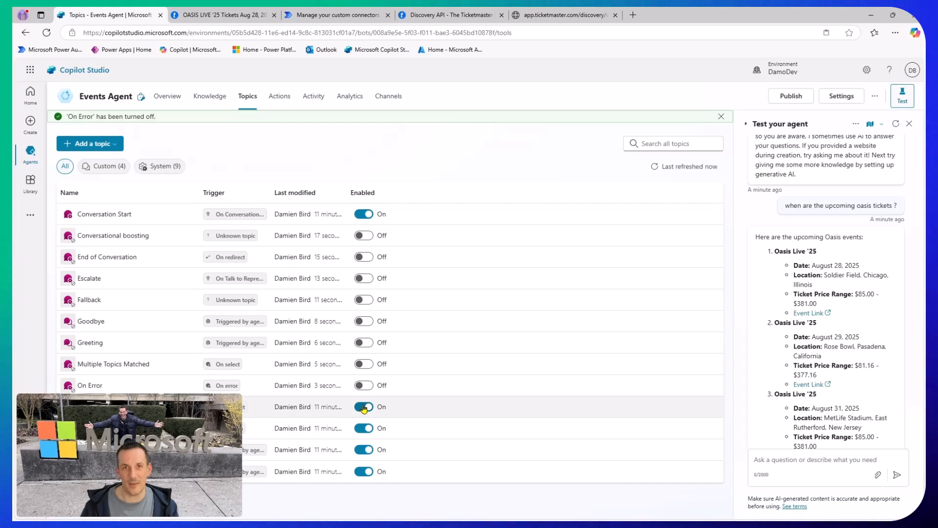
pyautogui.click(364, 408)
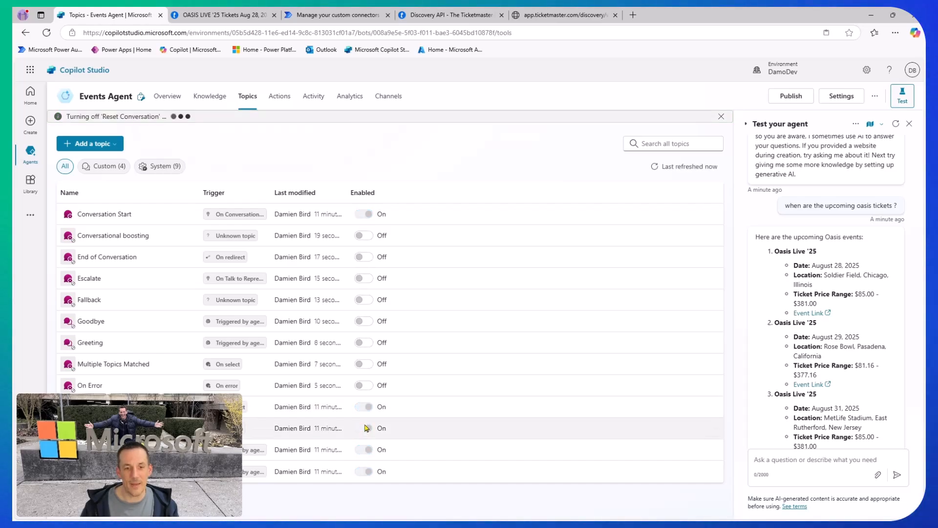
pyautogui.click(366, 428)
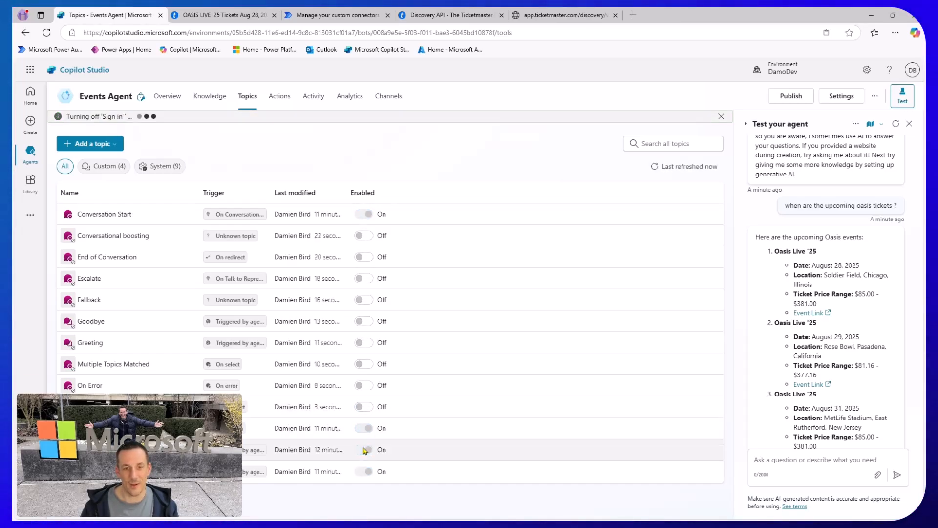
pyautogui.click(364, 450)
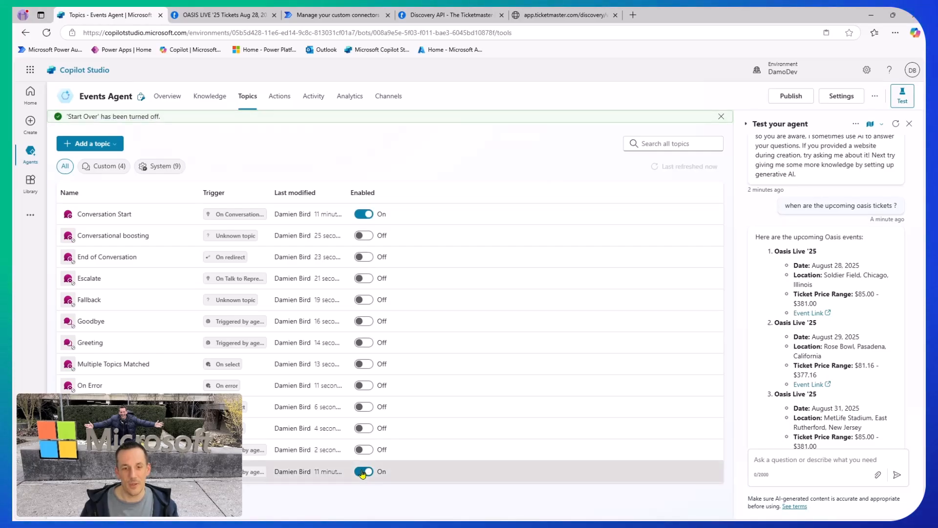
pyautogui.click(363, 472)
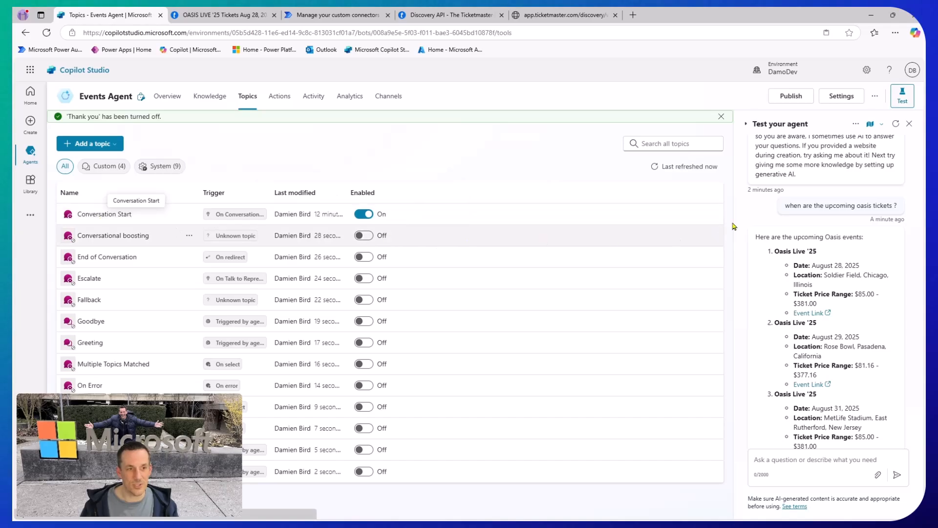
# Step: Start a new test conversation and write a prompt asking about baseball tickets in New York in July 2025 and Oasis in London in August
pyautogui.click(894, 125)
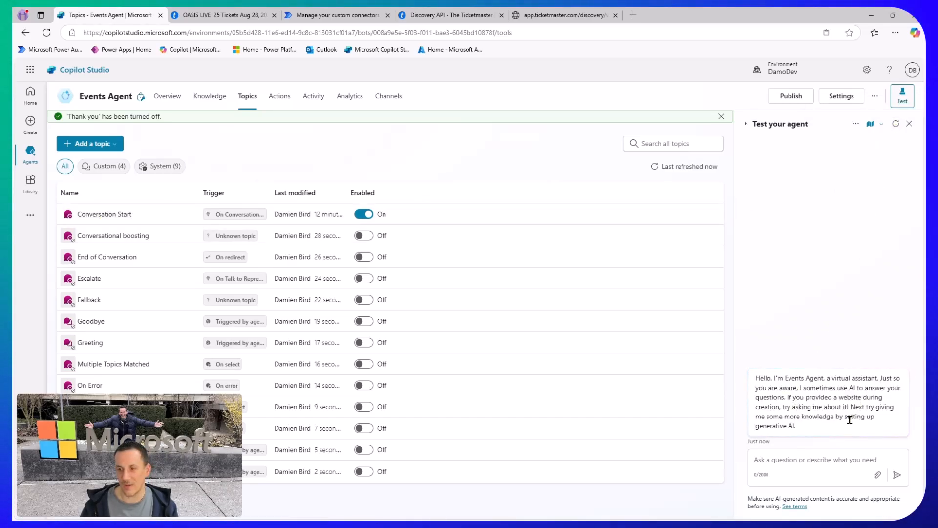
pyautogui.click(815, 461)
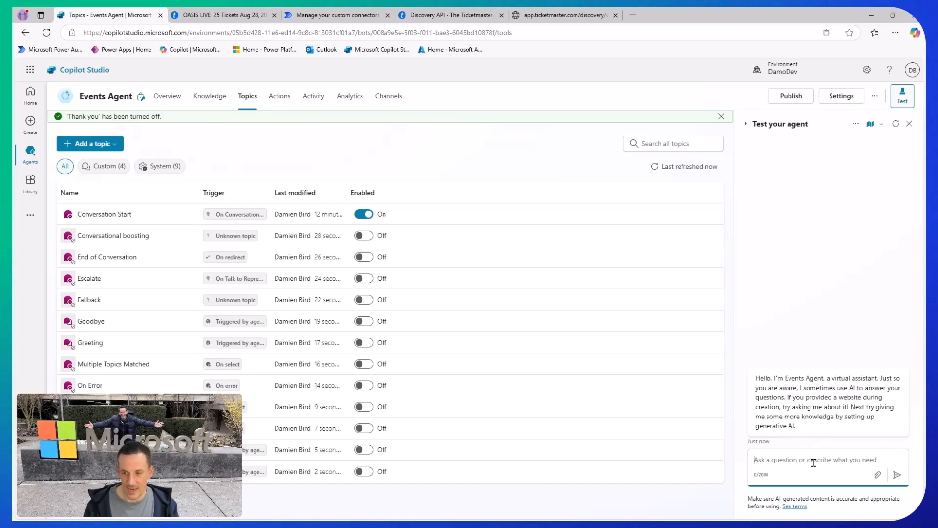
pyautogui.write('I am travelling to New York in July 2025 are they')
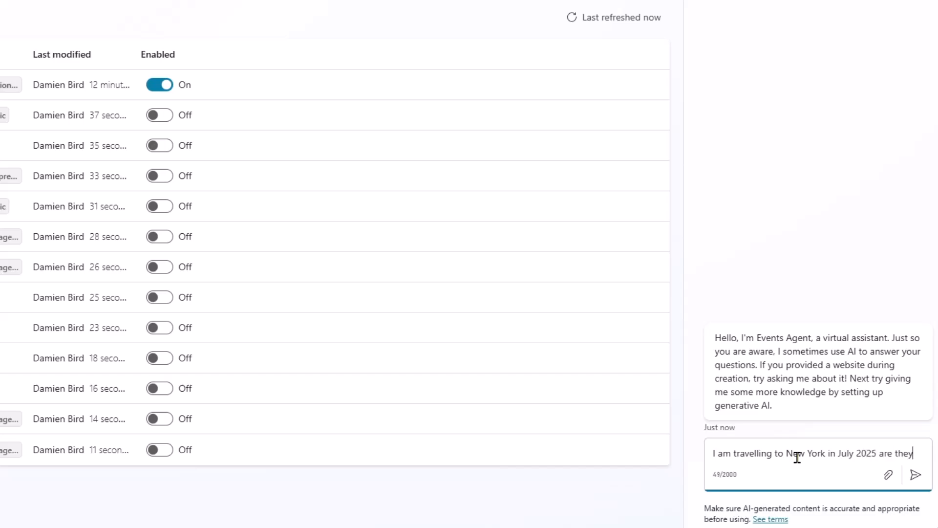
pyautogui.write('an')
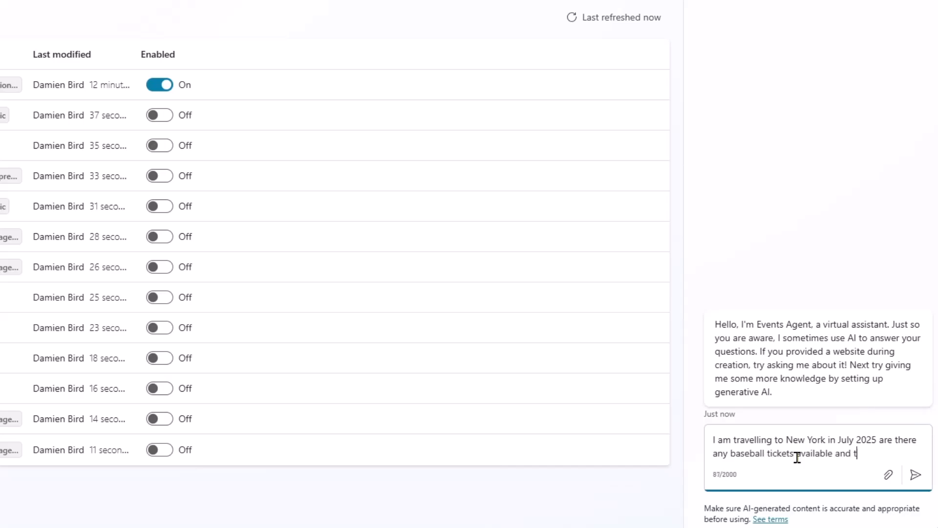
pyautogui.write('ding to London 18th June')
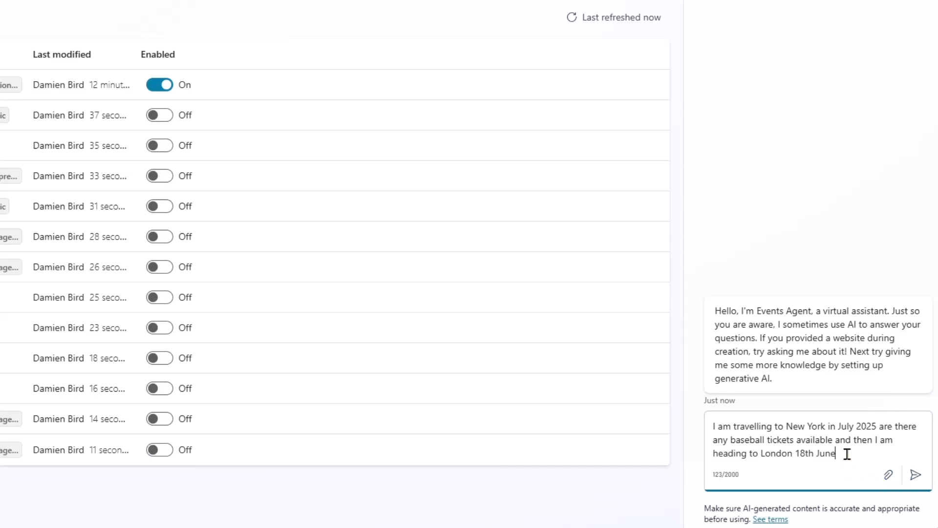
pyautogui.moveTo(847, 454); pyautogui.dragTo(792, 451)
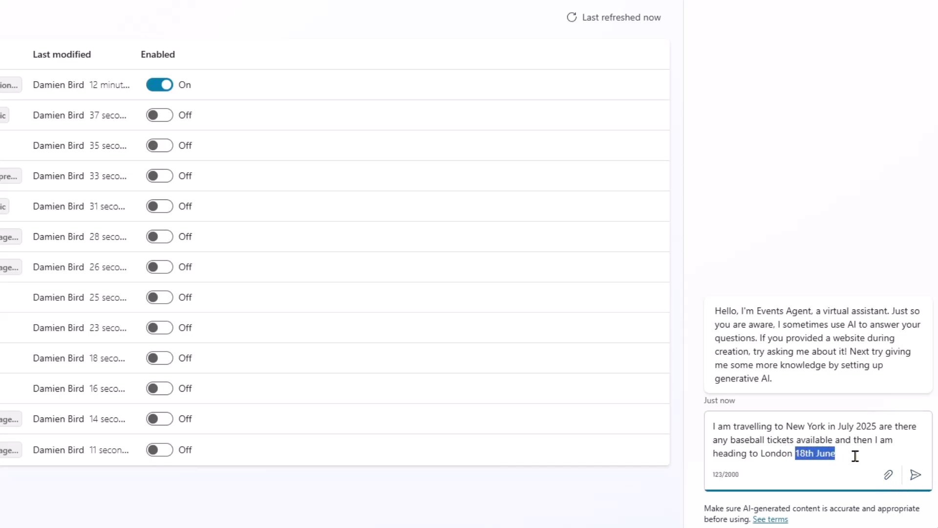
pyautogui.press('BackSpace')
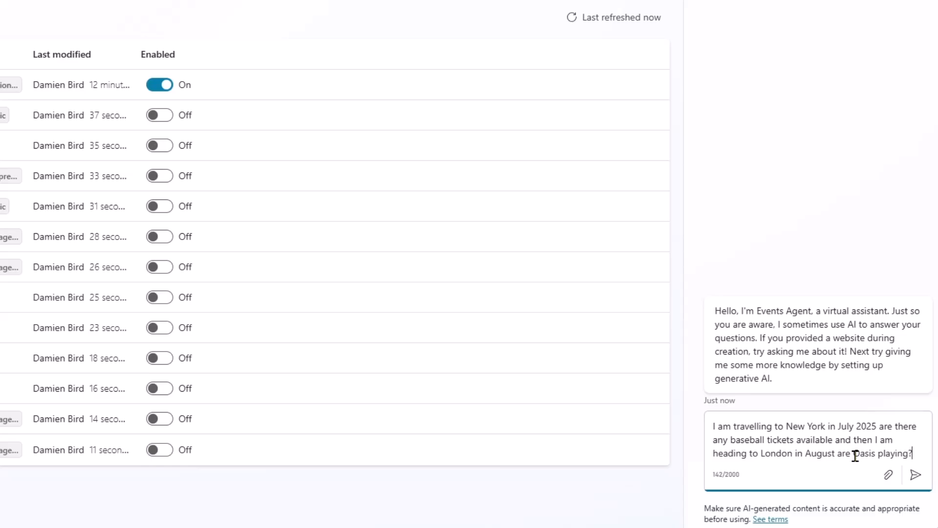
# Step: Add "And then I am heading to Vienna in August, what might I go and see?" to the prompt and send it
pyautogui.hotkey('shift', 'Return')
pyautogui.write('A')
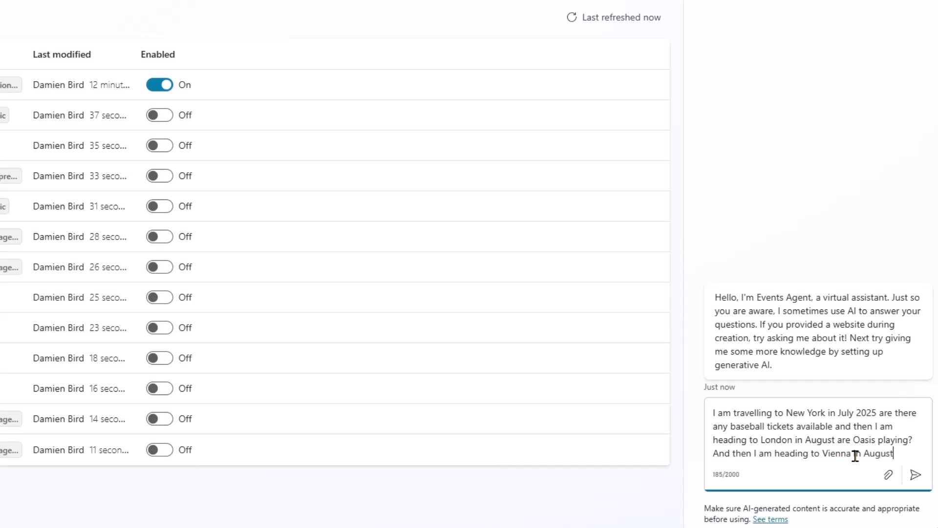
pyautogui.write('at might I go and see?')
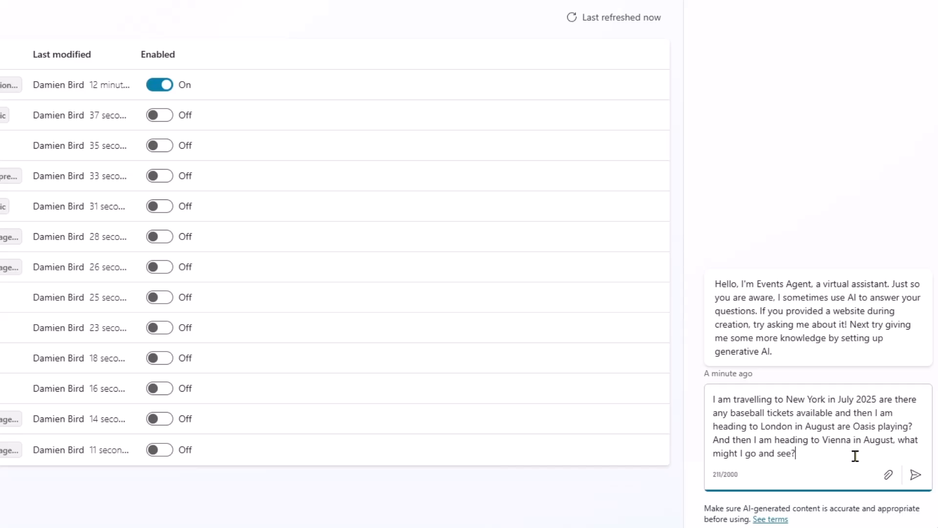
pyautogui.press('Return')
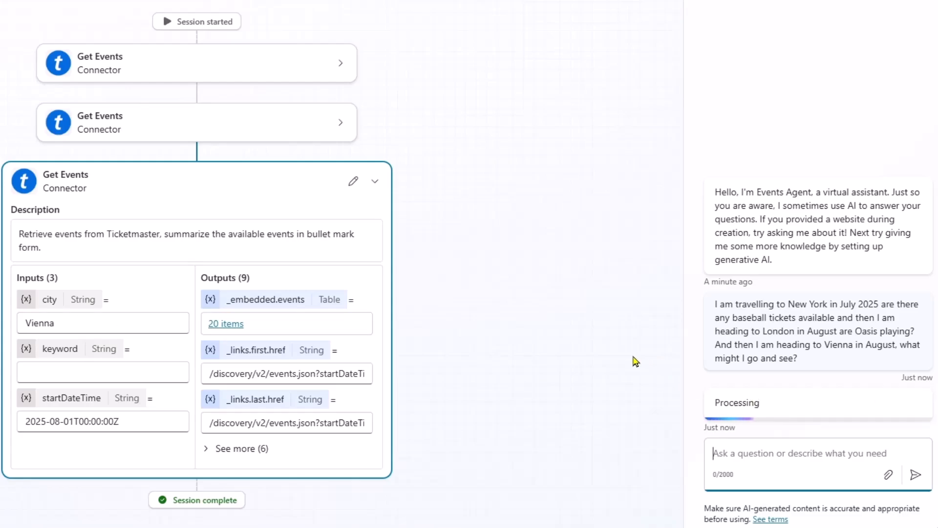
# Step: Expand each of the three Get Events calls in the activity map to examine its city, keyword and startDateTime inputs
pyautogui.click(340, 67)
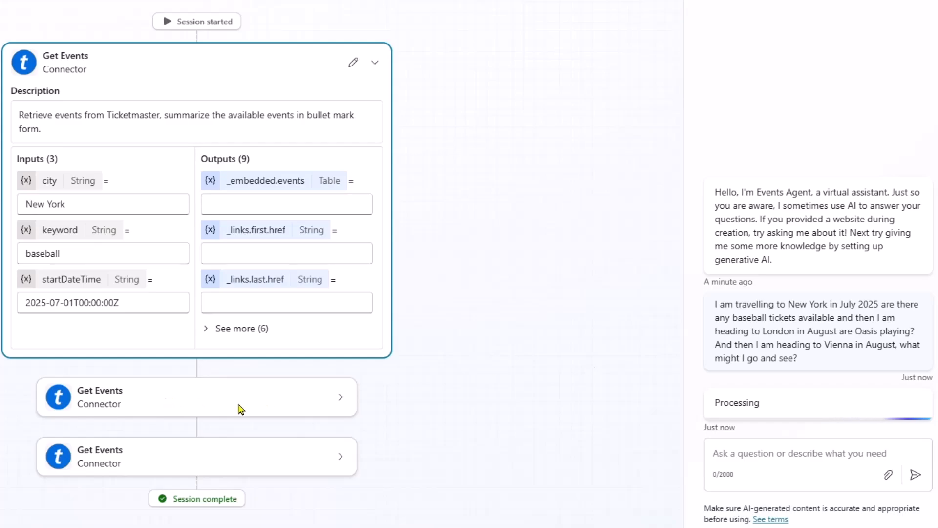
pyautogui.click(340, 397)
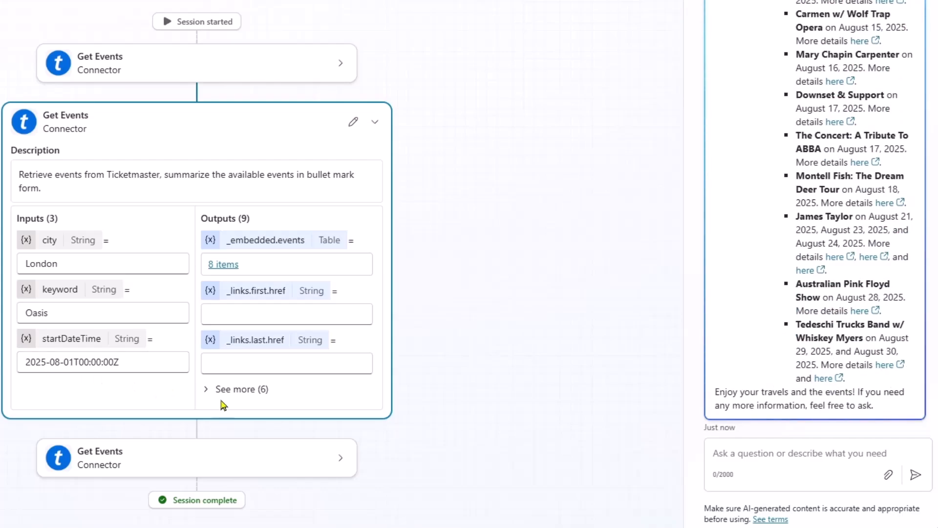
pyautogui.click(338, 460)
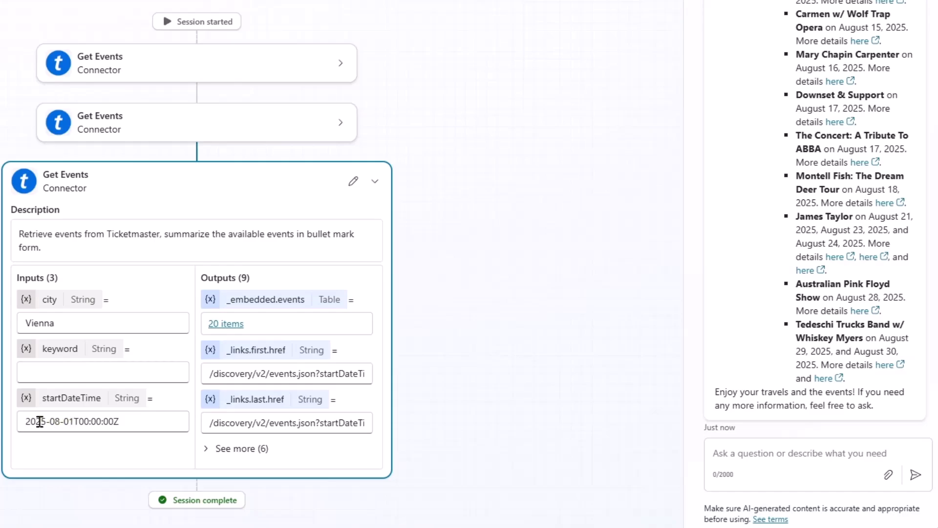
# Step: Compare the beginning of the agent's answer with the _embedded.events outputs of the New York and London Get Events calls
pyautogui.scroll(10, 865, 291)
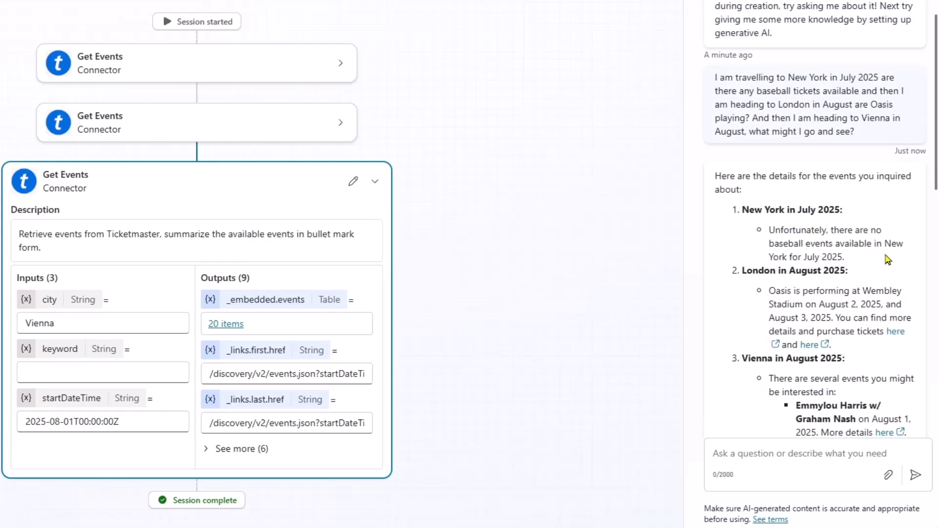
pyautogui.click(341, 68)
pyautogui.click(271, 205)
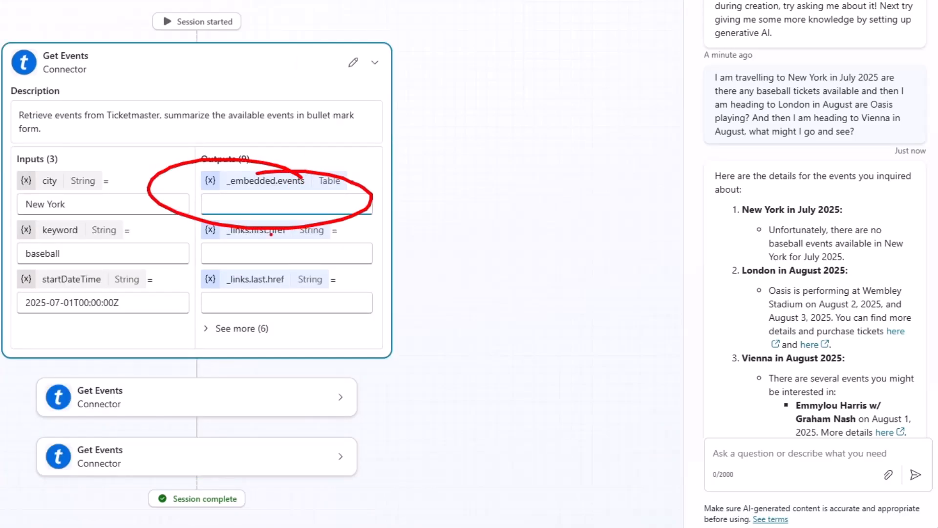
pyautogui.click(342, 404)
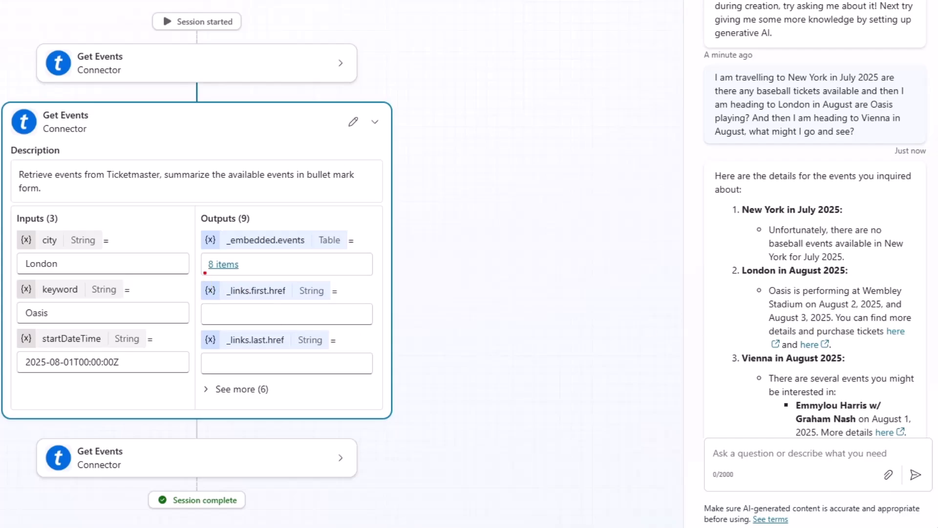
pyautogui.moveTo(205, 273)
pyautogui.mouseDown()
pyautogui.moveTo(259, 276)
pyautogui.moveTo(179, 275)
pyautogui.mouseUp()
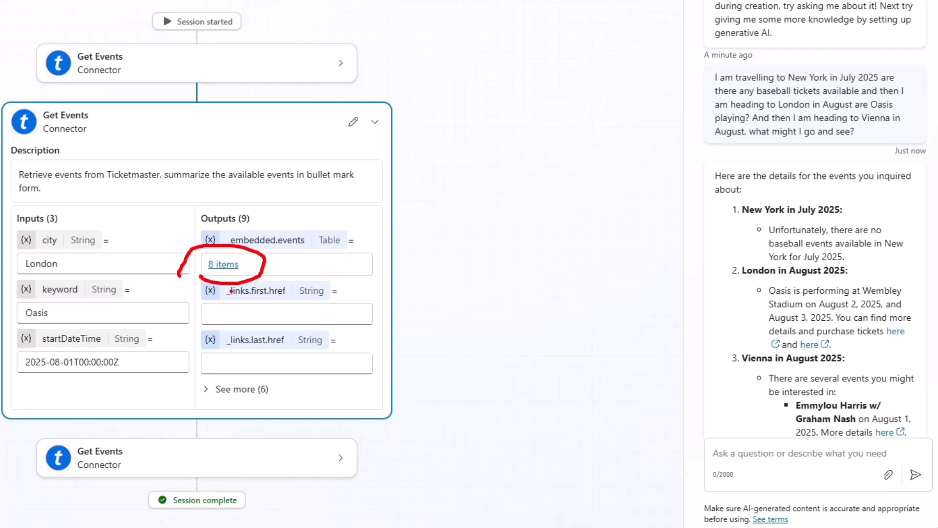
# Step: Open the London call's _embedded.events output in the enlarged variable details view and search it for "oasis"
pyautogui.click(228, 267)
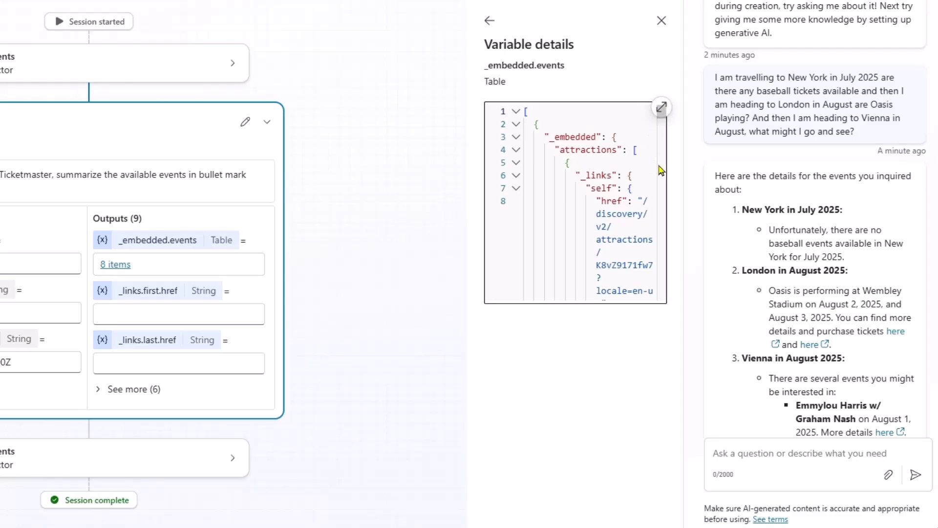
pyautogui.click(663, 165)
pyautogui.click(662, 107)
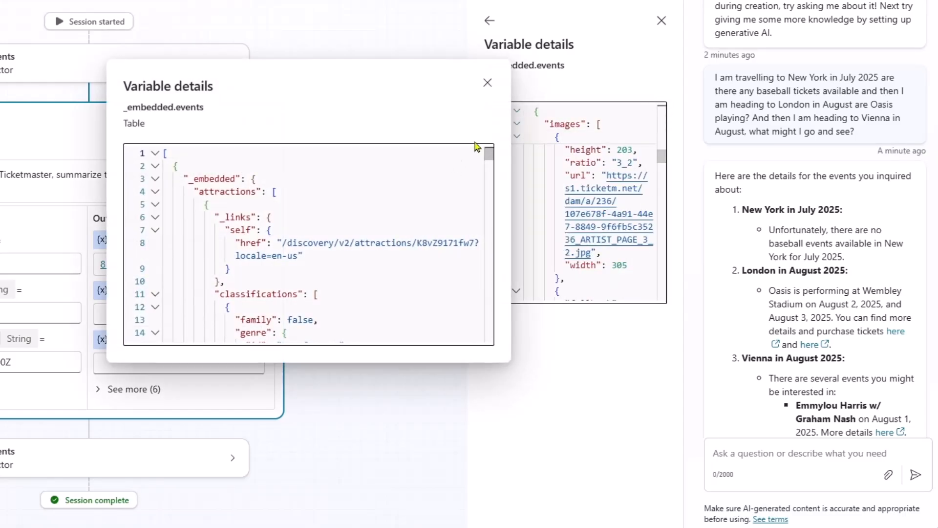
pyautogui.moveTo(491, 161); pyautogui.dragTo(491, 195)
pyautogui.click(446, 168)
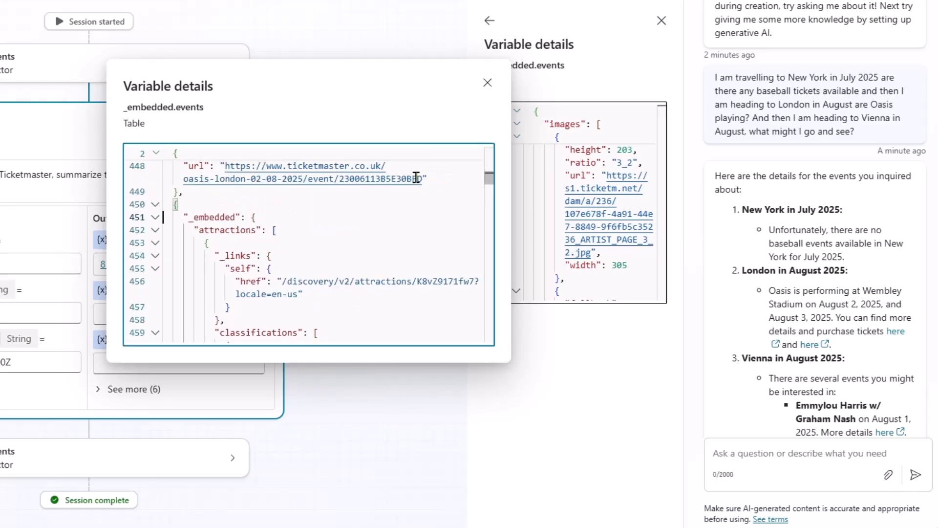
pyautogui.hotkey('ctrl', 'f')
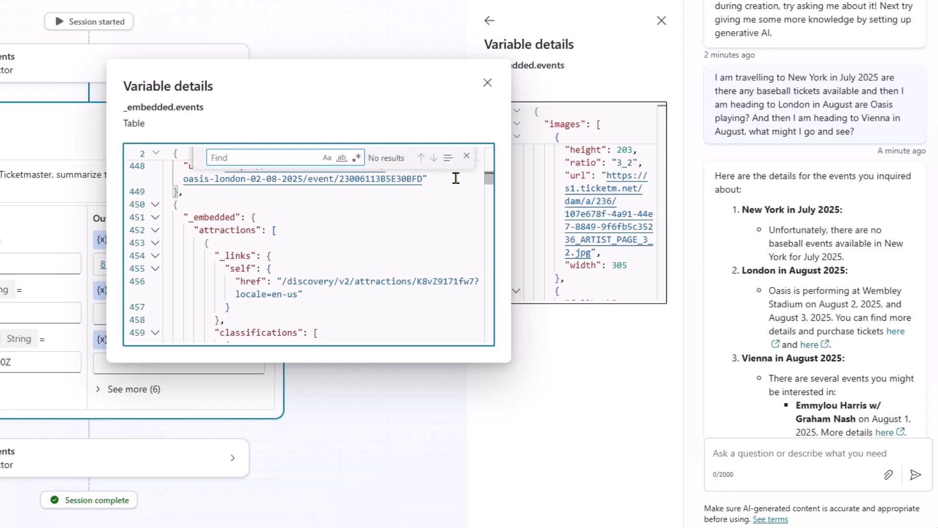
pyautogui.write('oasis')
pyautogui.press('Return')
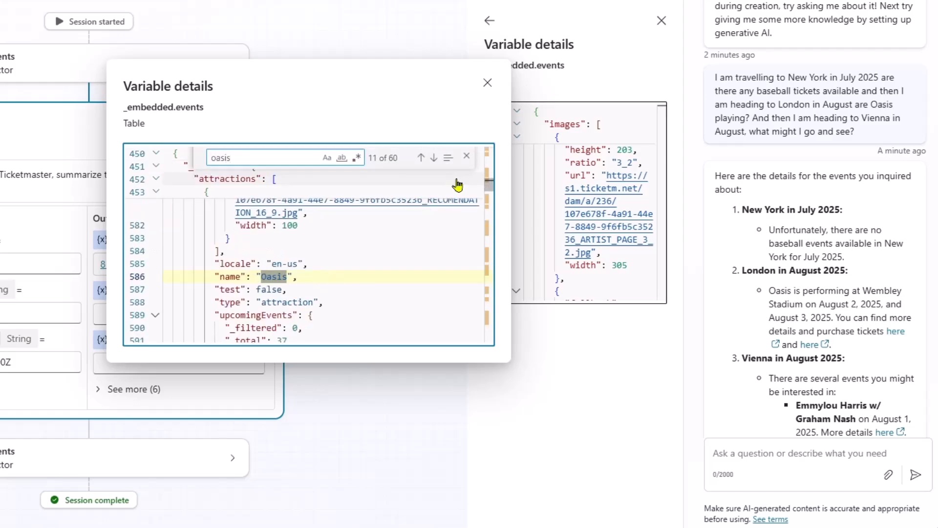
# Step: Step through further "oasis" matches in the London call's _embedded.events output and close the enlarged variable details view
pyautogui.press('Return')
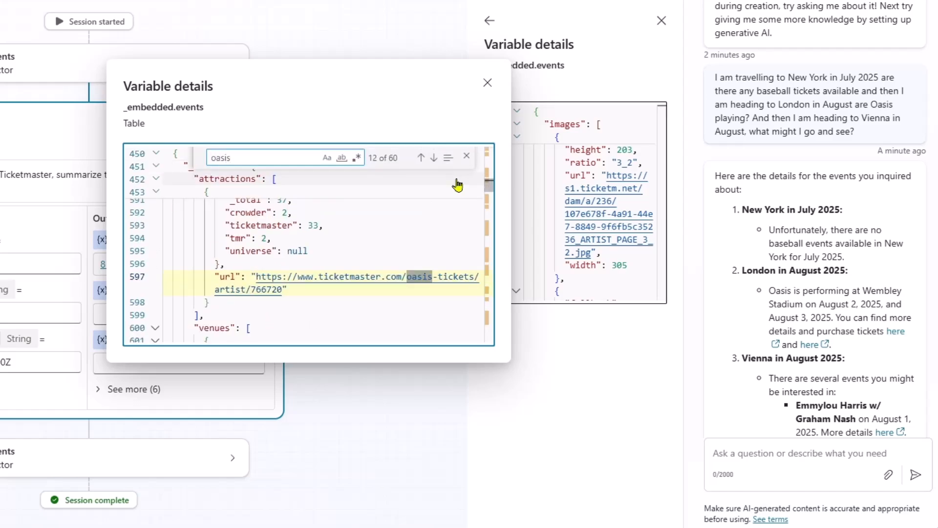
pyautogui.press('Return')
pyautogui.press('Return')
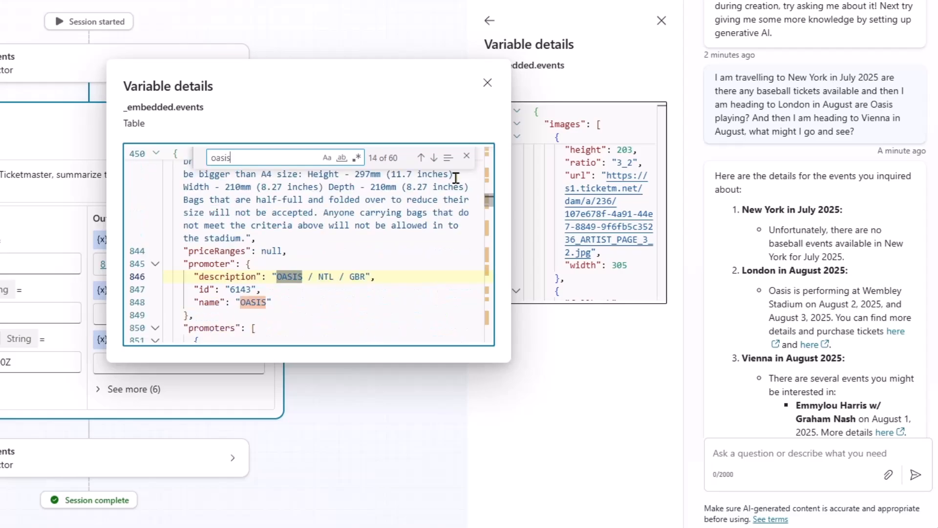
pyautogui.click(488, 90)
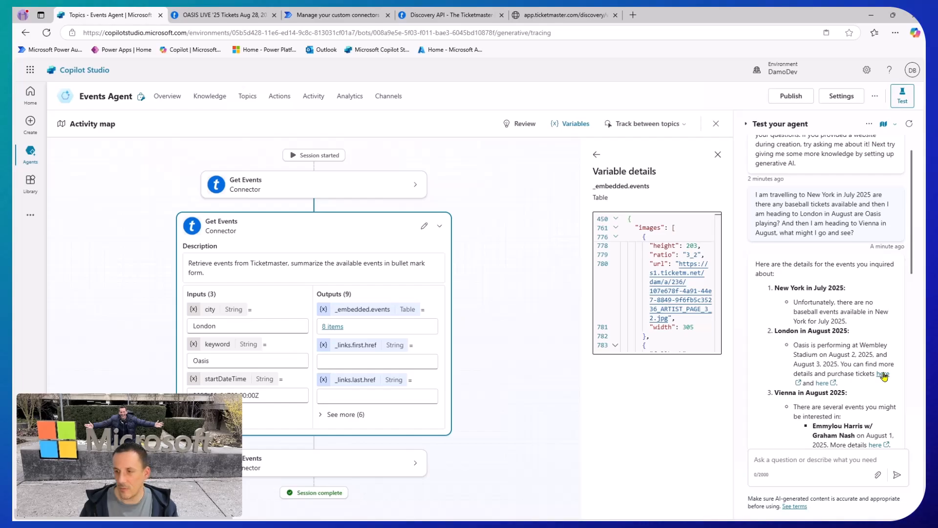
# Step: Check the agent's first Oasis London link and its link for The Concert: A Tribute To ABBA on Ticketmaster, accepting the site's ticket notice
pyautogui.click(882, 374)
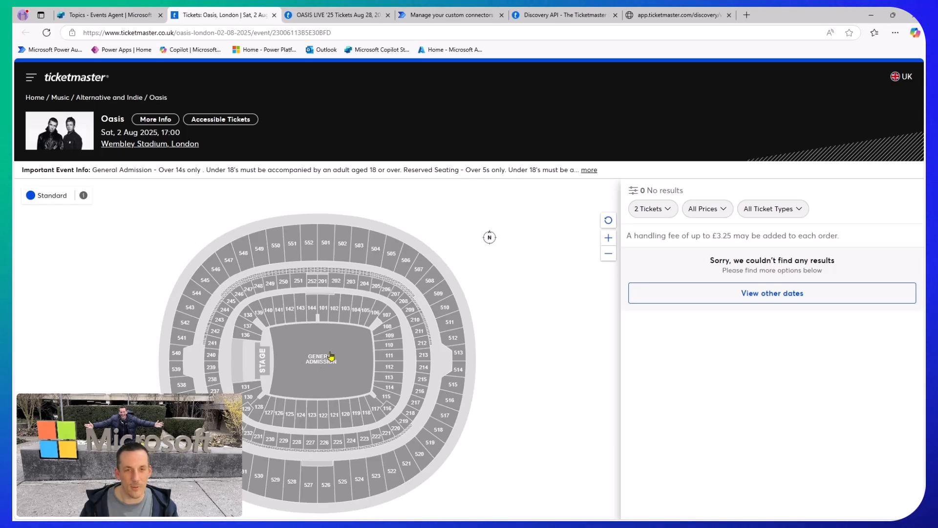
pyautogui.click(164, 20)
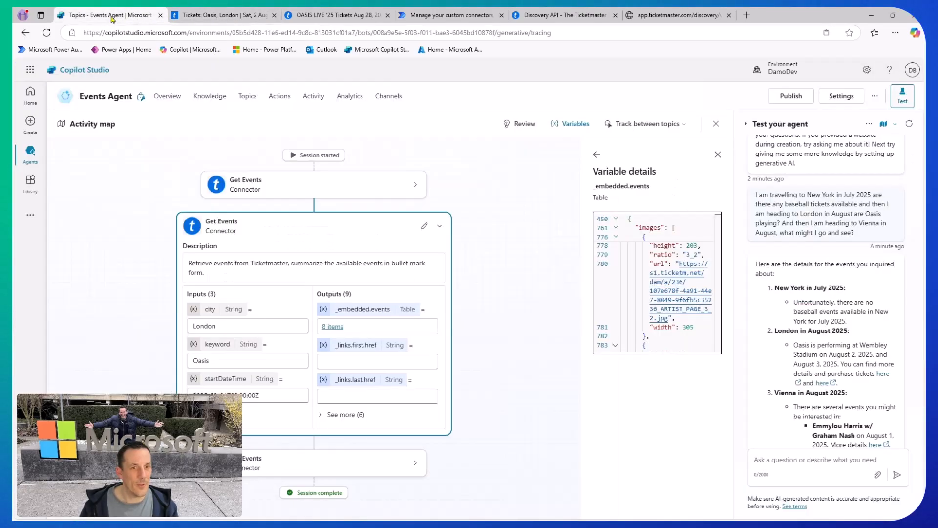
pyautogui.scroll(-3, 860, 361)
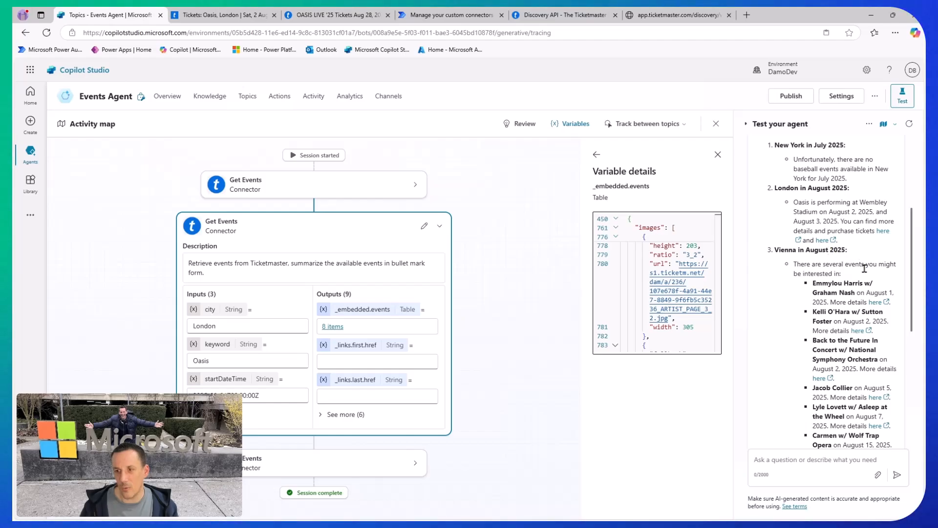
pyautogui.scroll(-3, 880, 318)
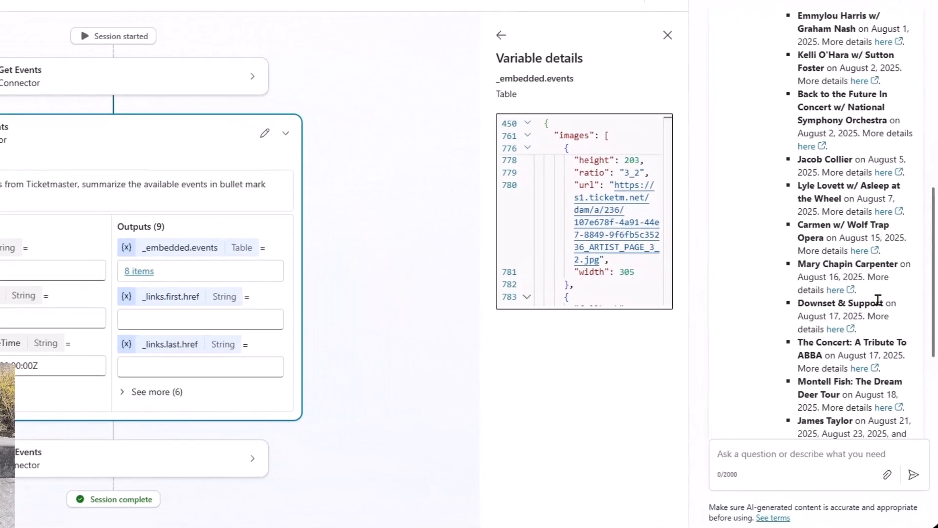
pyautogui.scroll(-5, 878, 299)
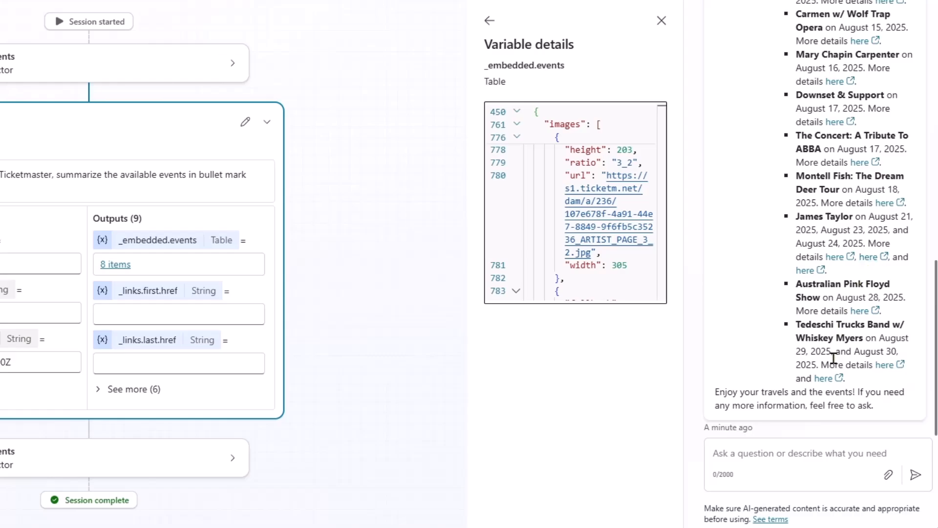
pyautogui.click(861, 163)
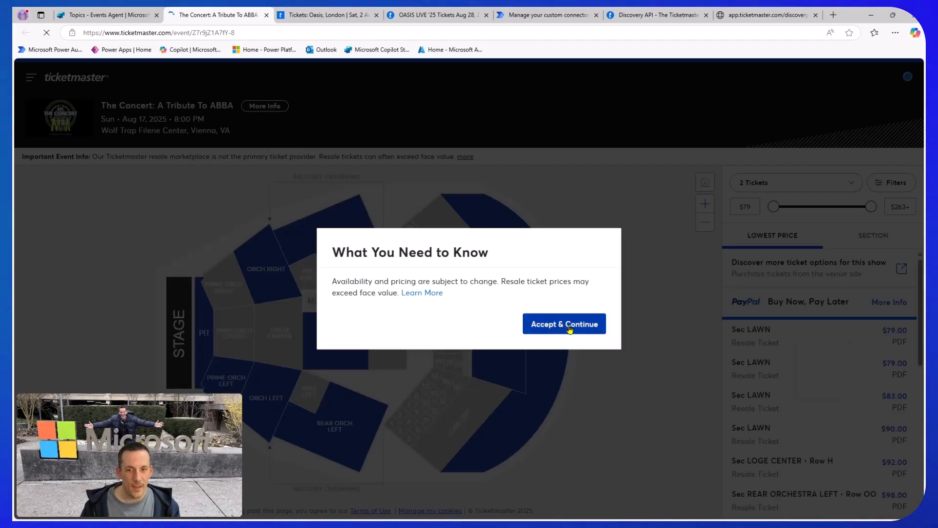
pyautogui.click(568, 324)
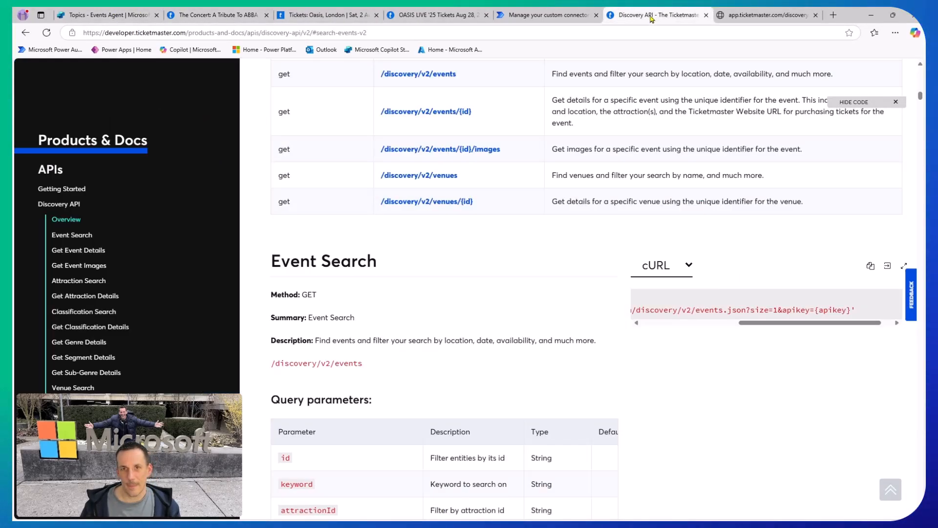
# Step: Switch to the Ticketmaster Discovery API documentation, review its overview and go to the Event Search section
pyautogui.click(657, 14)
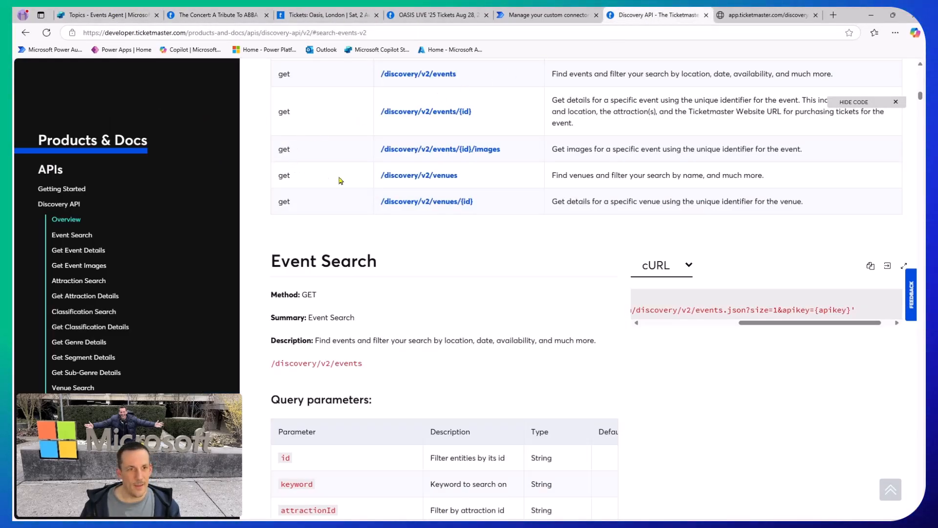
pyautogui.scroll(15, 357, 198)
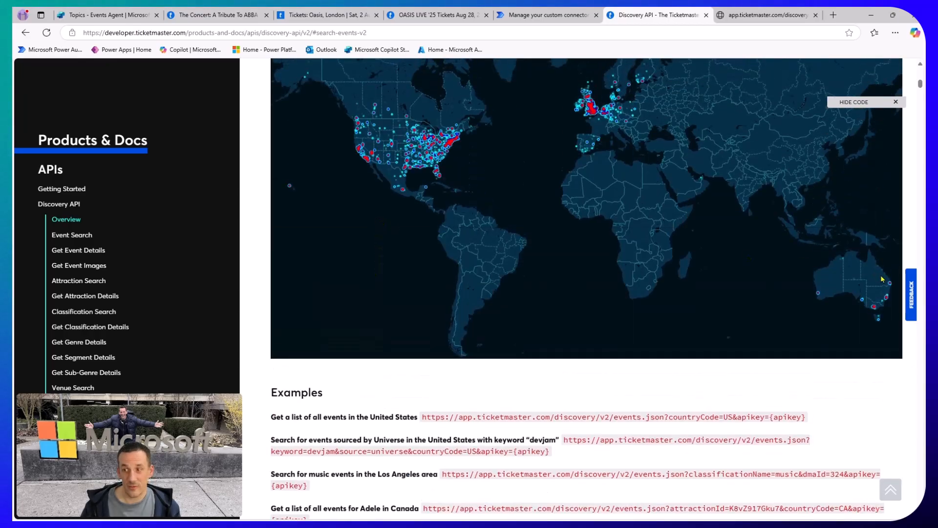
pyautogui.moveTo(921, 86); pyautogui.dragTo(920, 71)
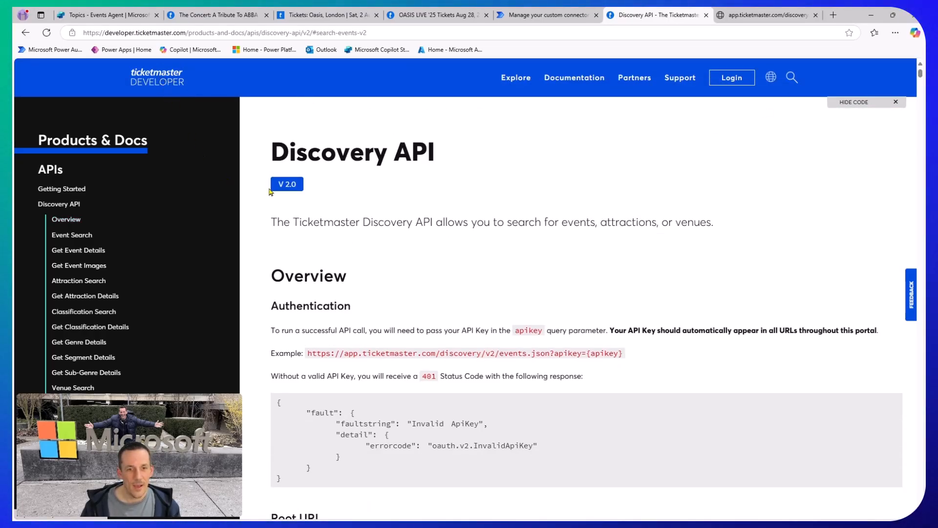
pyautogui.click(71, 235)
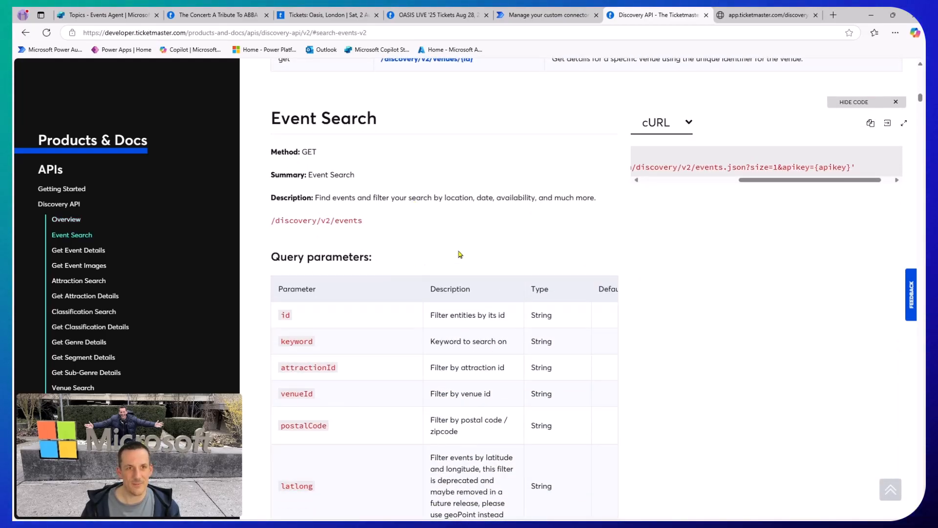
# Step: Switch to Power Automate and review the TicketMasterConnector17032025 connector's general information, GetEvents request definition and test response
pyautogui.click(542, 19)
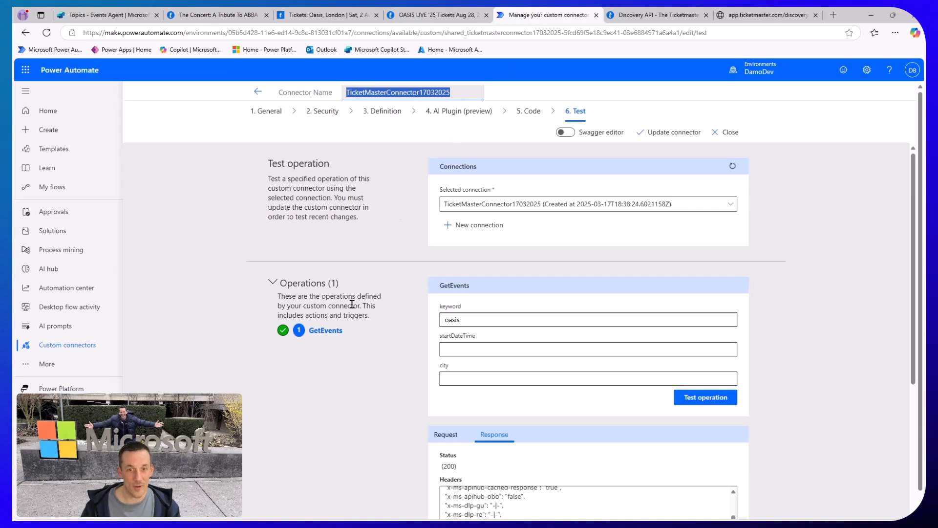
pyautogui.click(272, 111)
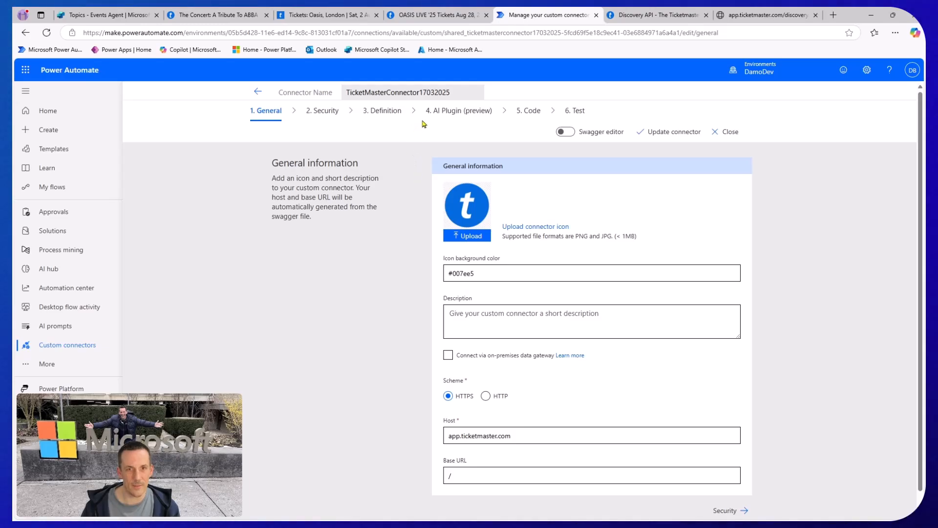
pyautogui.click(387, 112)
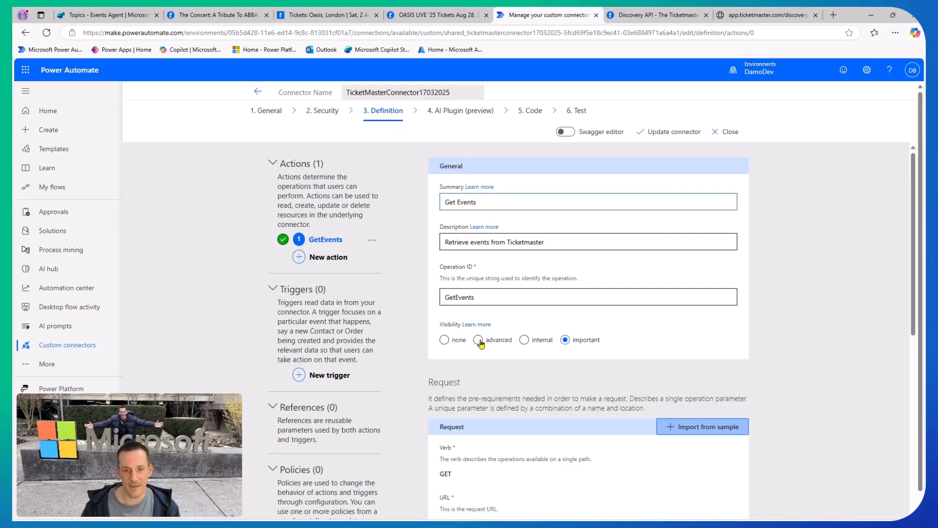
pyautogui.scroll(-3, 480, 343)
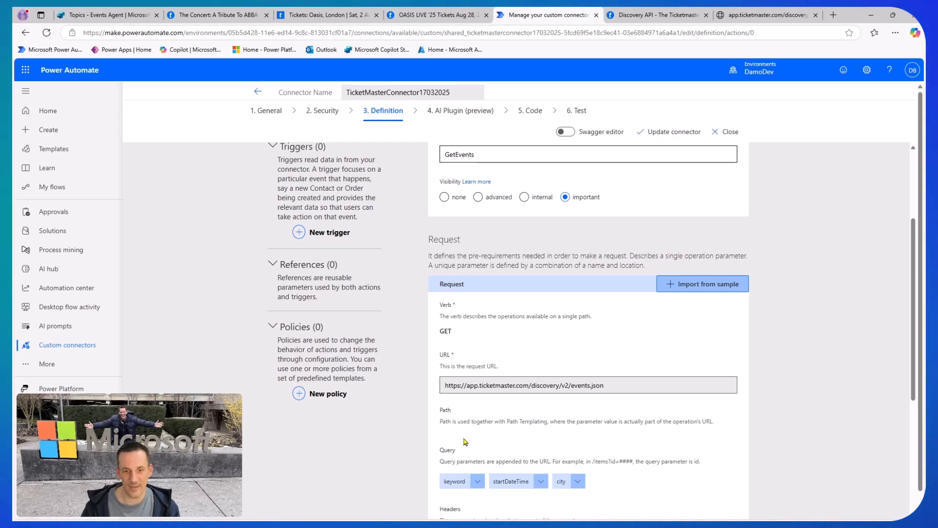
pyautogui.scroll(-2, 464, 441)
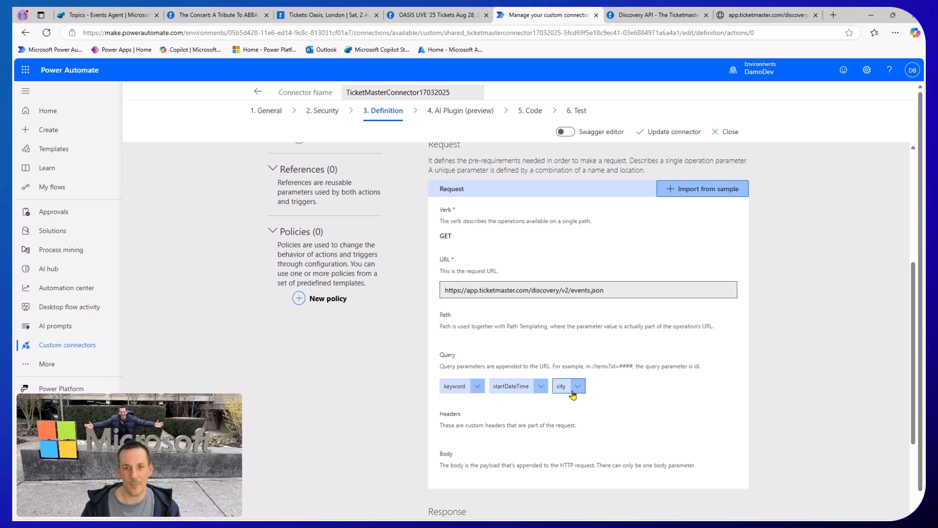
pyautogui.click(581, 115)
pyautogui.scroll(-3, 722, 345)
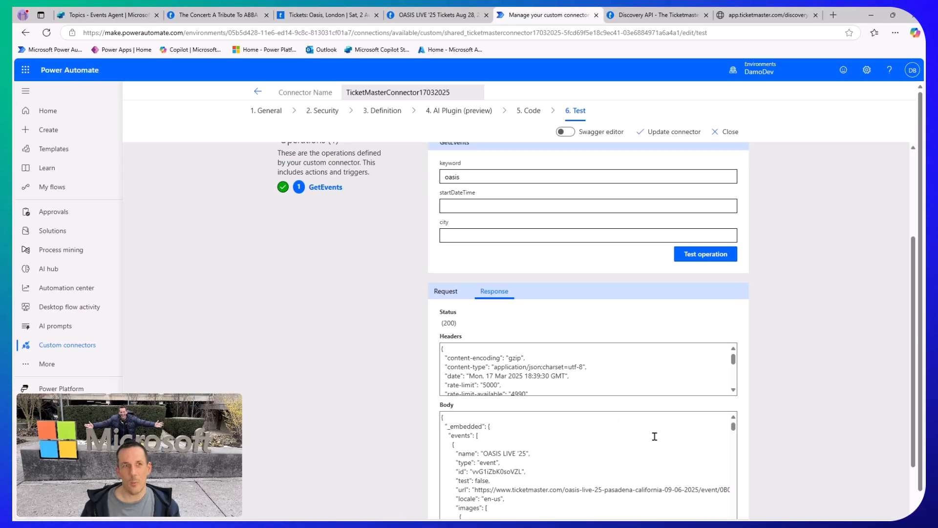
# Step: Return to Copilot Studio and review the Events Agent's orchestration and general knowledge settings in its overview
pyautogui.click(100, 15)
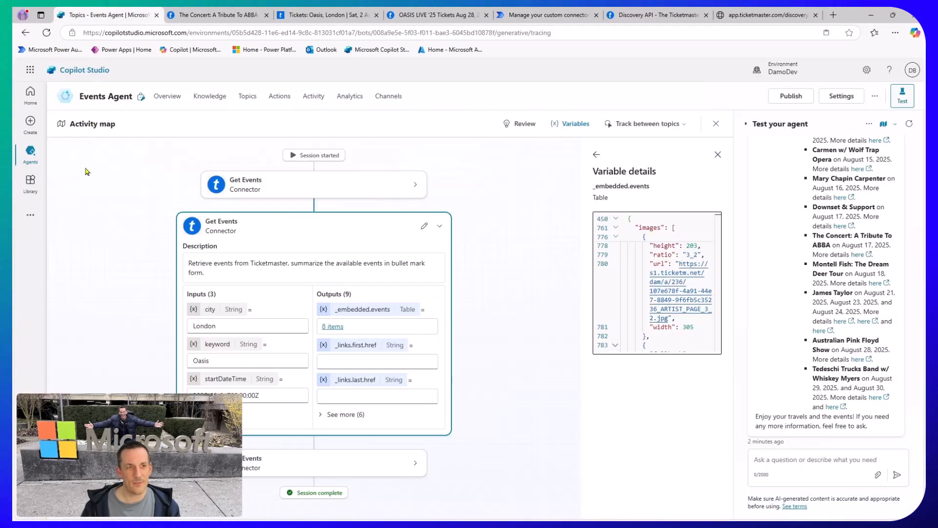
pyautogui.click(166, 101)
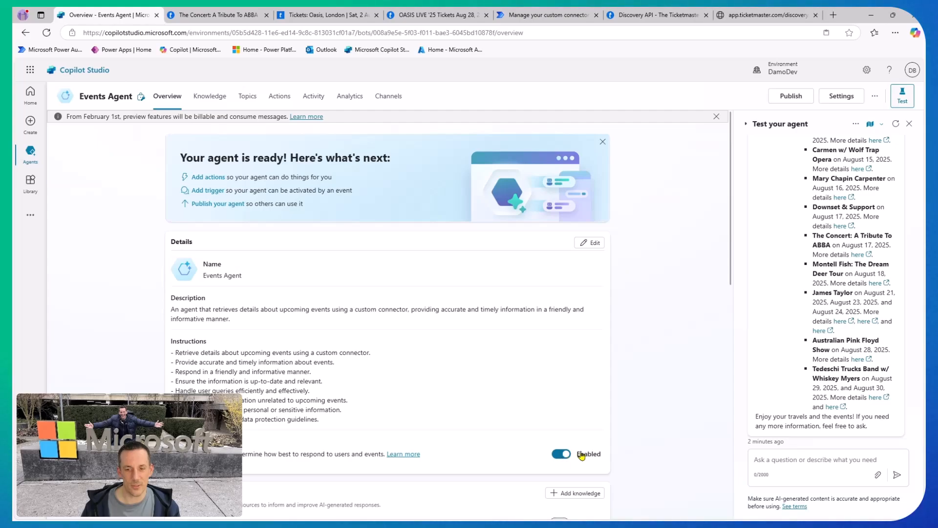
pyautogui.scroll(-3, 576, 443)
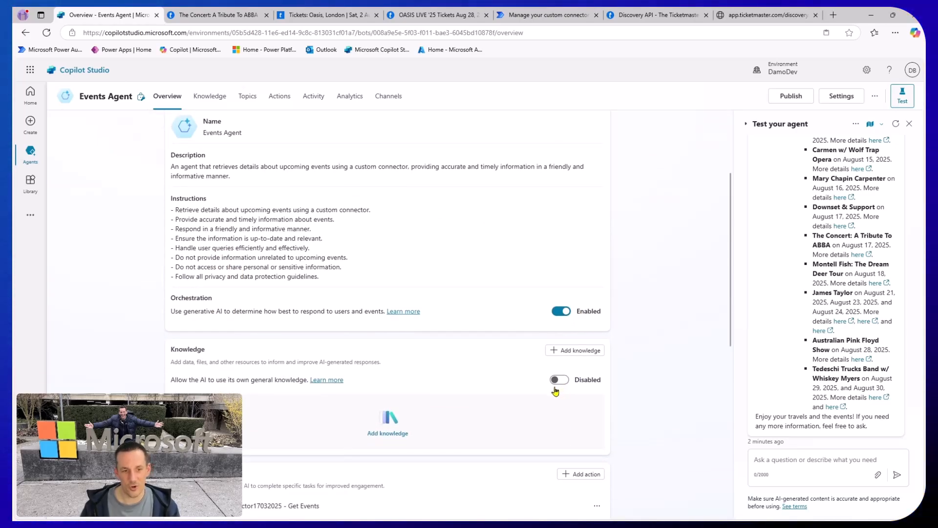
pyautogui.hotkey('ctrl', '2')
pyautogui.moveTo(551, 390)
pyautogui.mouseDown()
pyautogui.moveTo(580, 390)
pyautogui.moveTo(550, 388)
pyautogui.mouseUp()
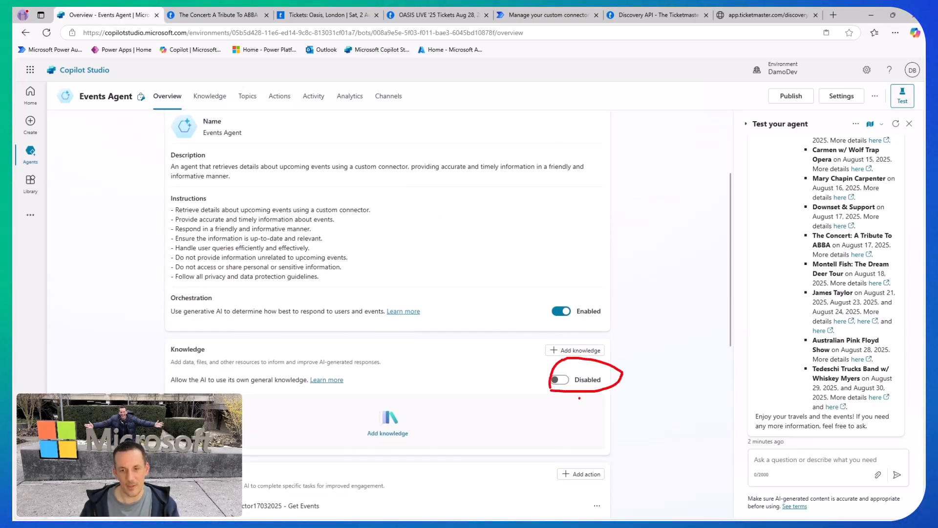
pyautogui.press('Escape')
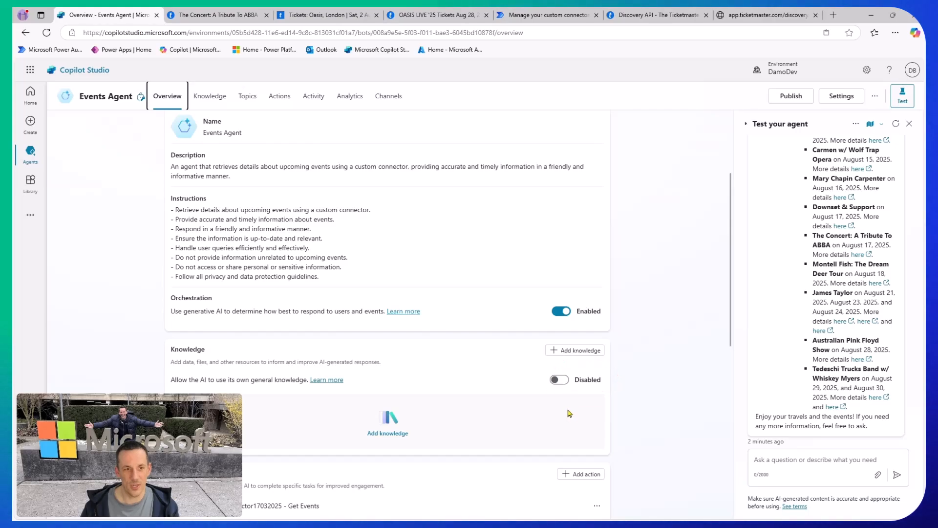
# Step: Open the recorded session in the agent's activity history and reread the test chat's multi-city question and answer
pyautogui.click(318, 101)
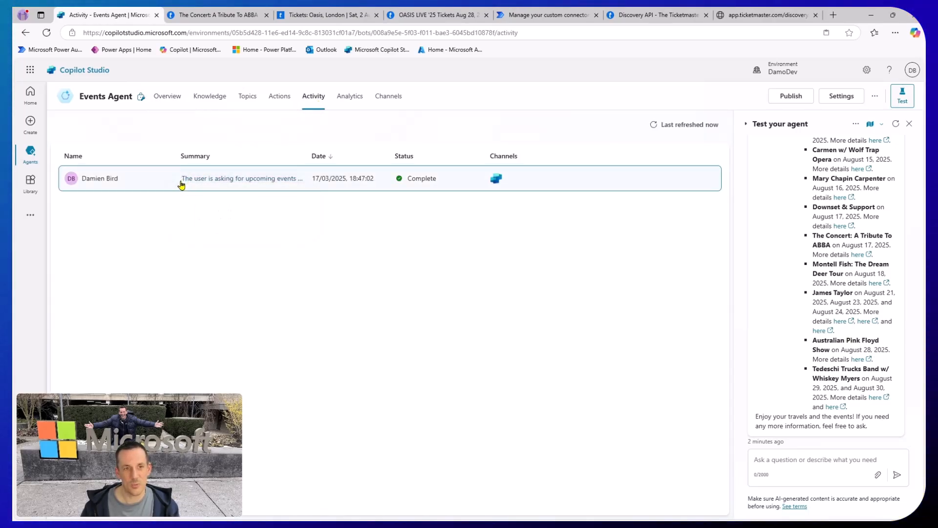
pyautogui.click(218, 183)
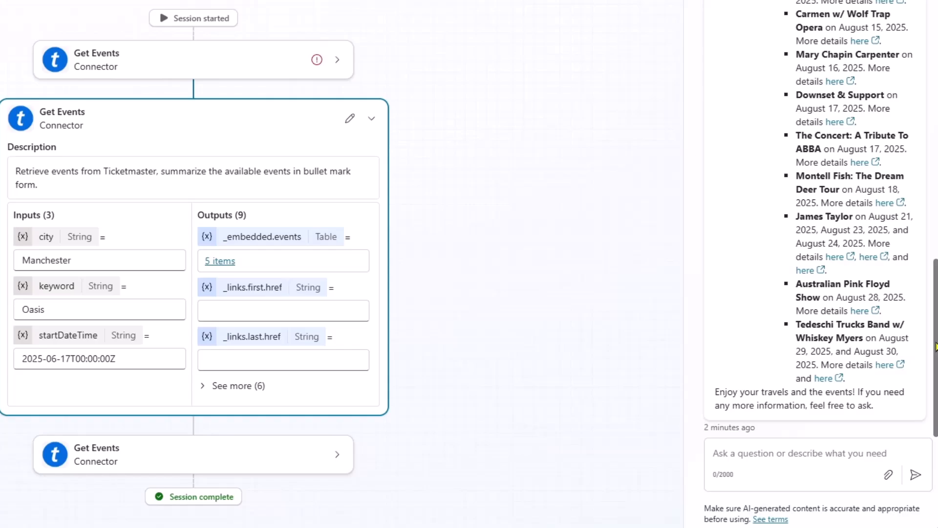
pyautogui.moveTo(934, 347); pyautogui.dragTo(916, 78)
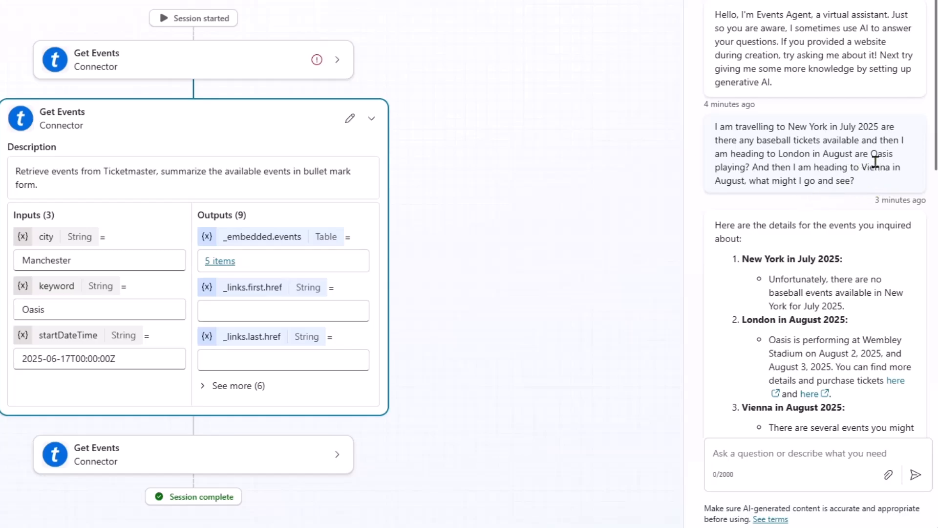
pyautogui.scroll(-4, 795, 278)
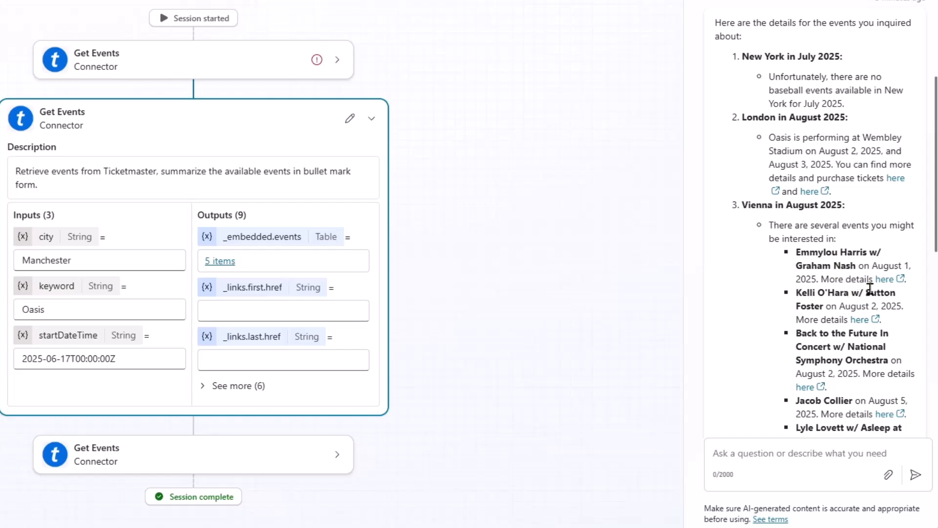
pyautogui.scroll(-2, 873, 289)
pyautogui.scroll(2, 837, 166)
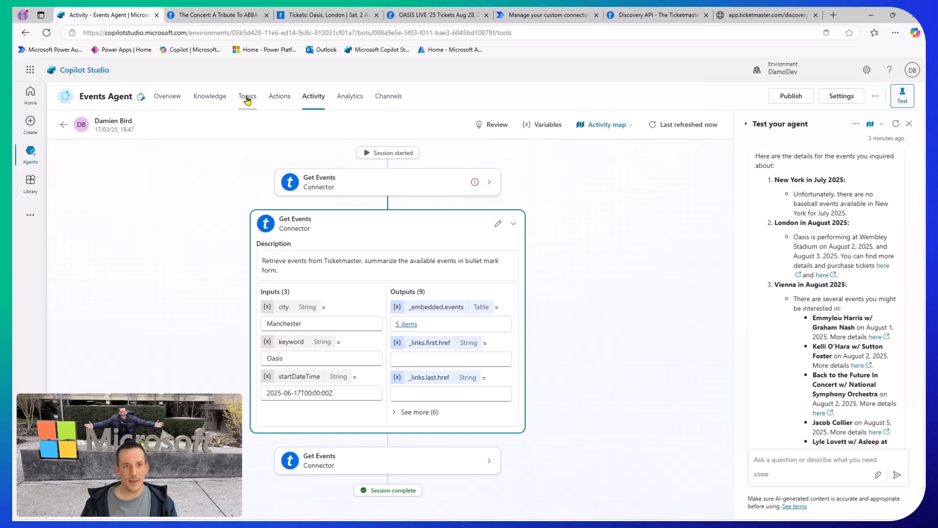
# Step: Review the agent's list of topics and reopen the recorded session's activity map
pyautogui.click(280, 97)
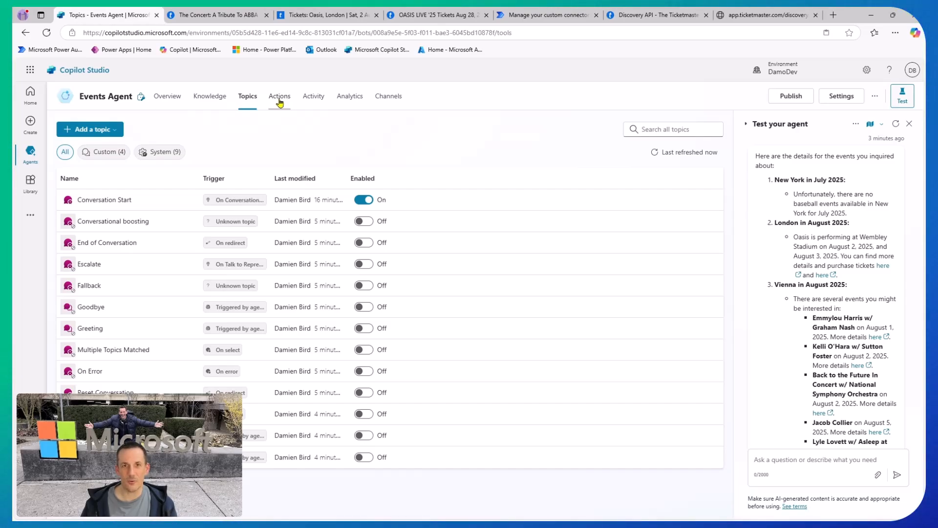
pyautogui.click(322, 111)
pyautogui.click(343, 184)
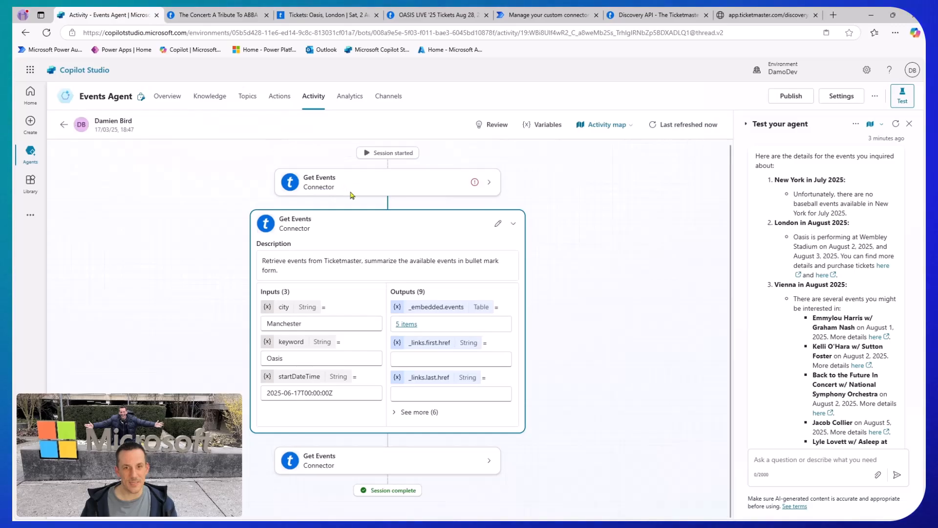